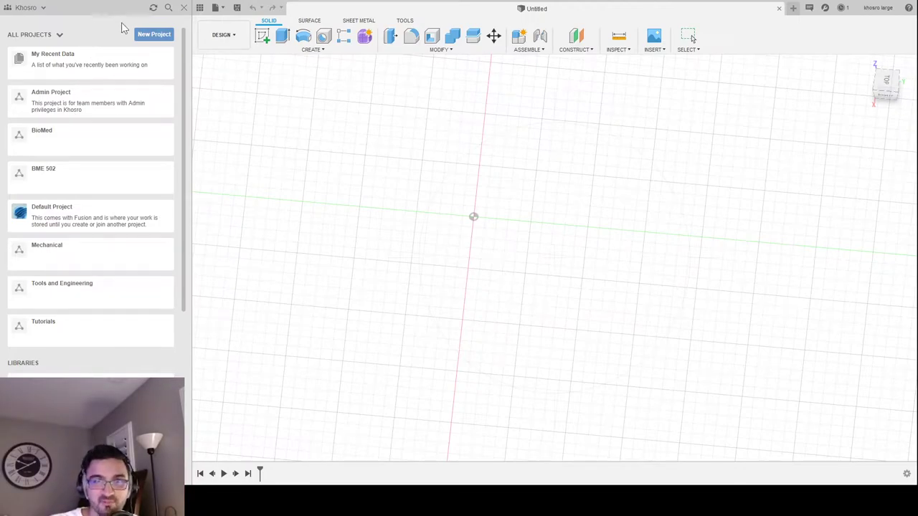
Step: Create a new project called Tutorial and open it
left_click(155, 37)
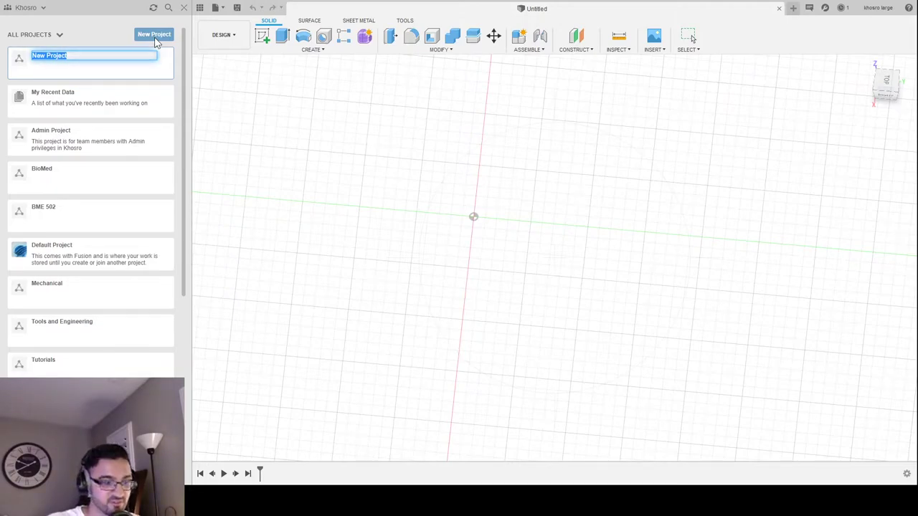
type("Tutorial")
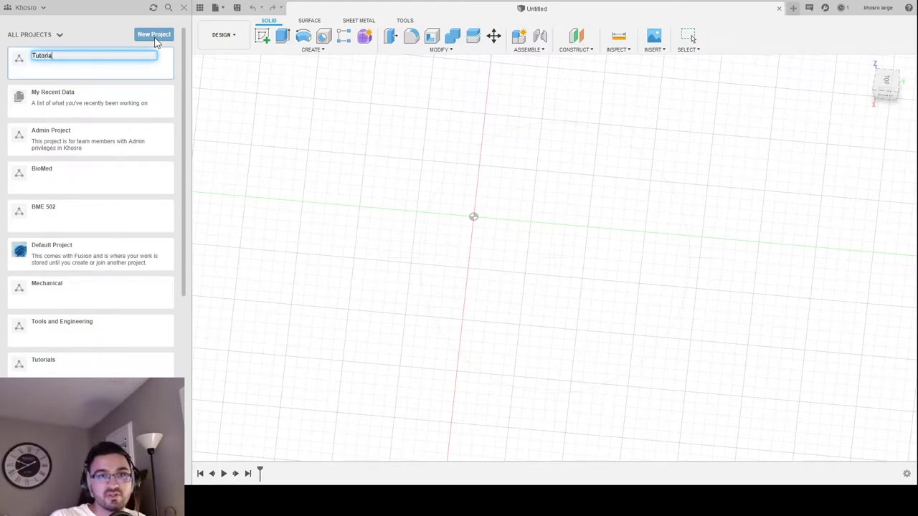
key("Return")
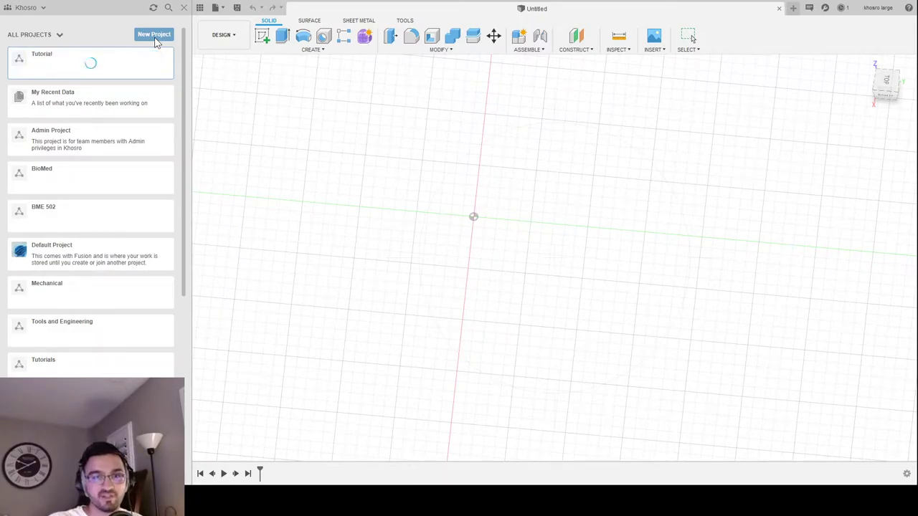
scroll(155, 42, "down", 5)
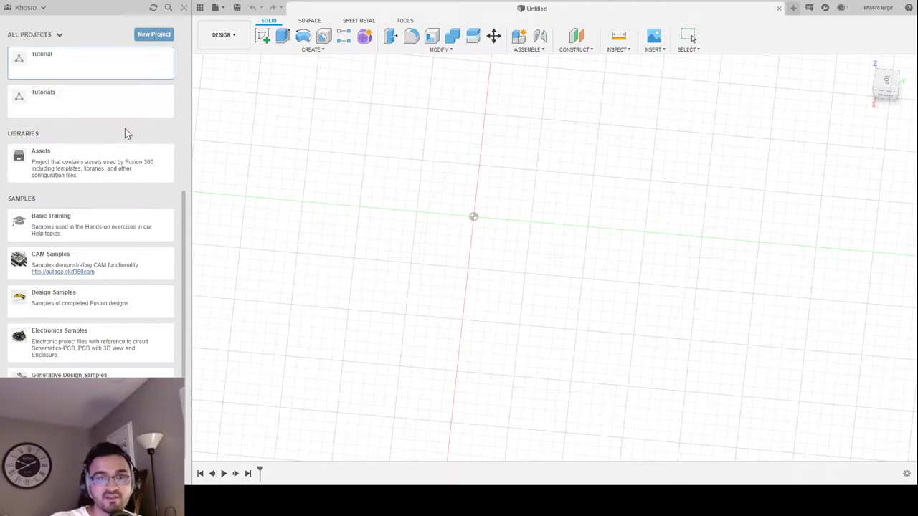
left_click(53, 67)
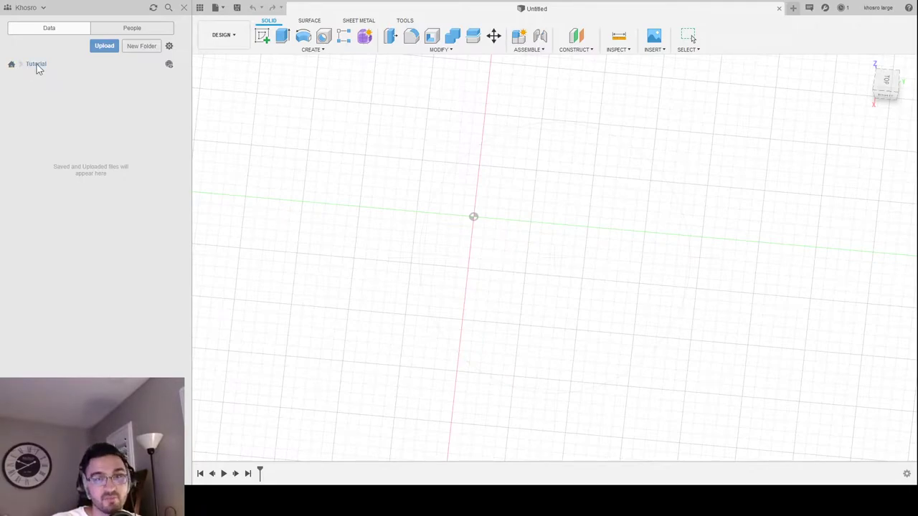
Step: Add a folder named Tutorial 1 inside the Tutorial project and open the folder
left_click(142, 46)
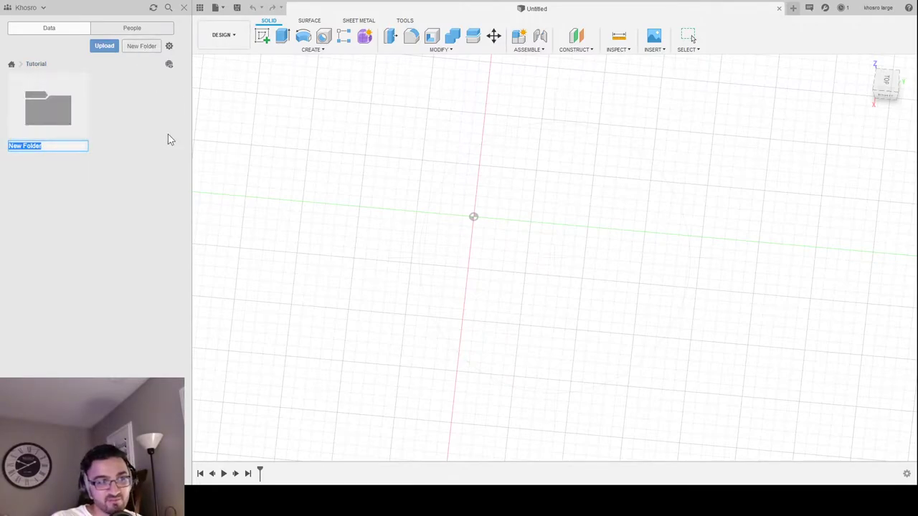
type("Tu")
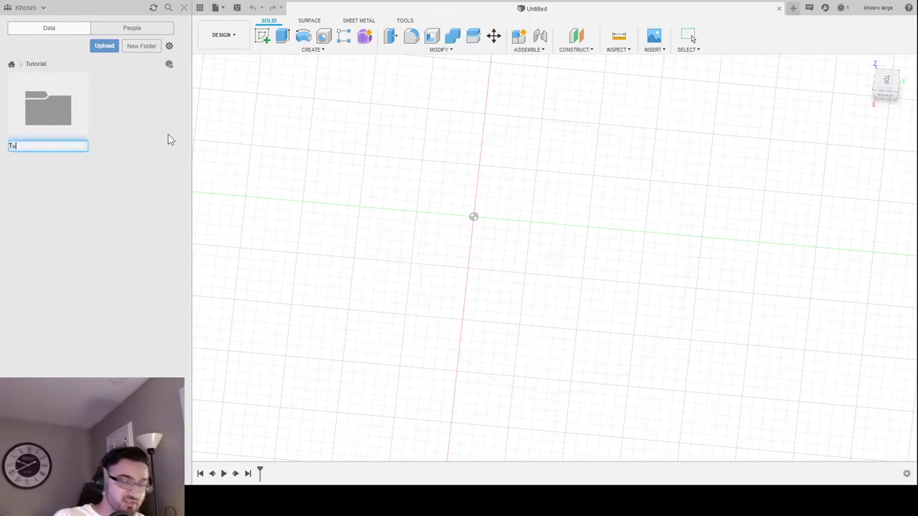
type("torial 1")
key("Return")
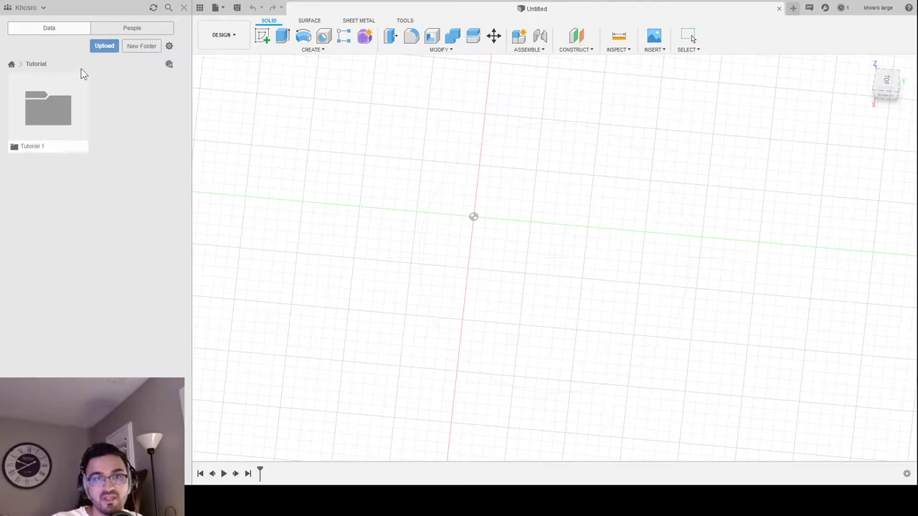
double_click(43, 120)
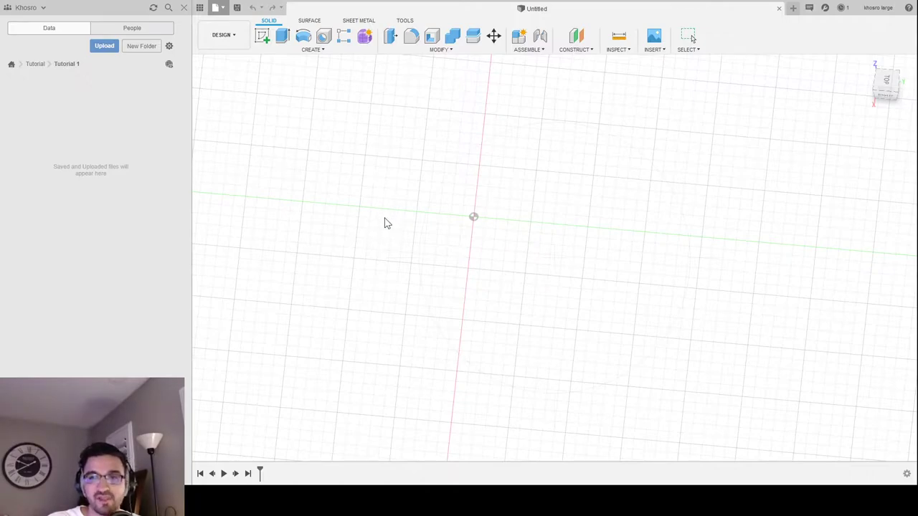
Step: Examine the empty modelling space around the origin from different positions, zoom levels and angles
middle_click_drag(502, 225, 621, 323)
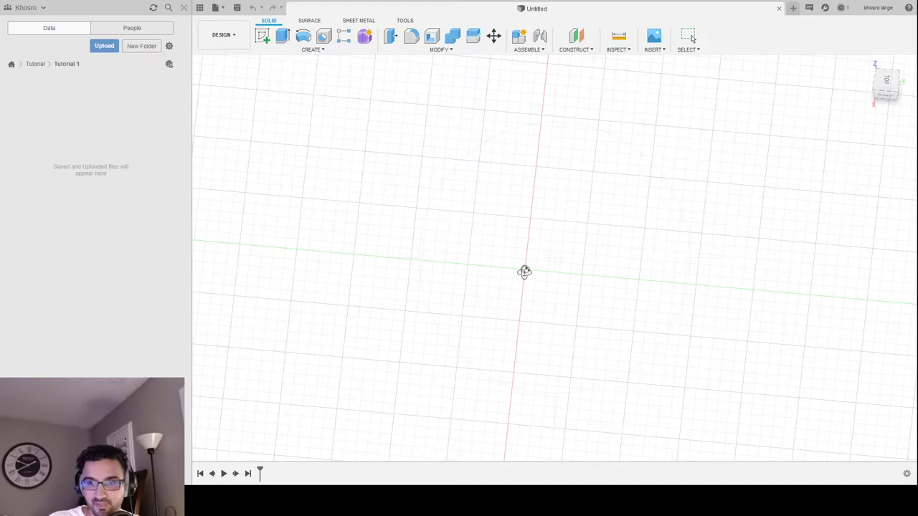
middle_click_drag(524, 271, 578, 285, "shift")
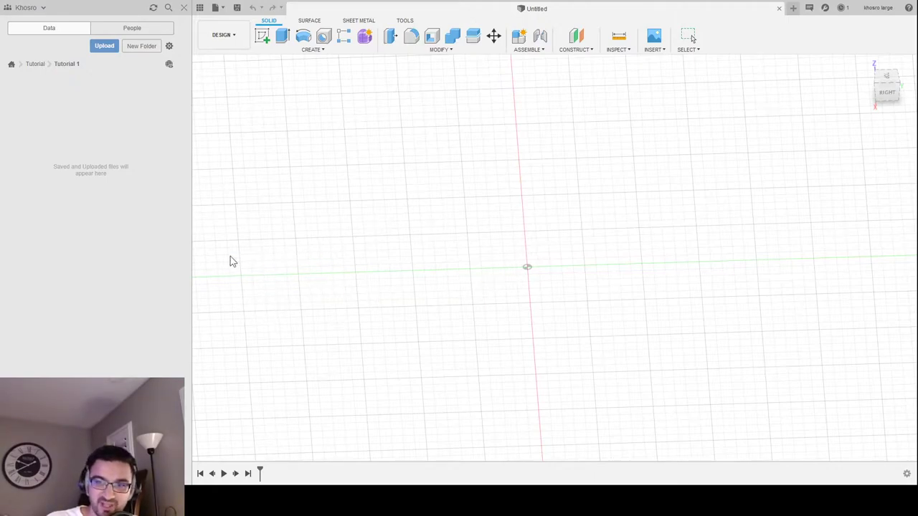
middle_click_drag(472, 319, 504, 314, "shift")
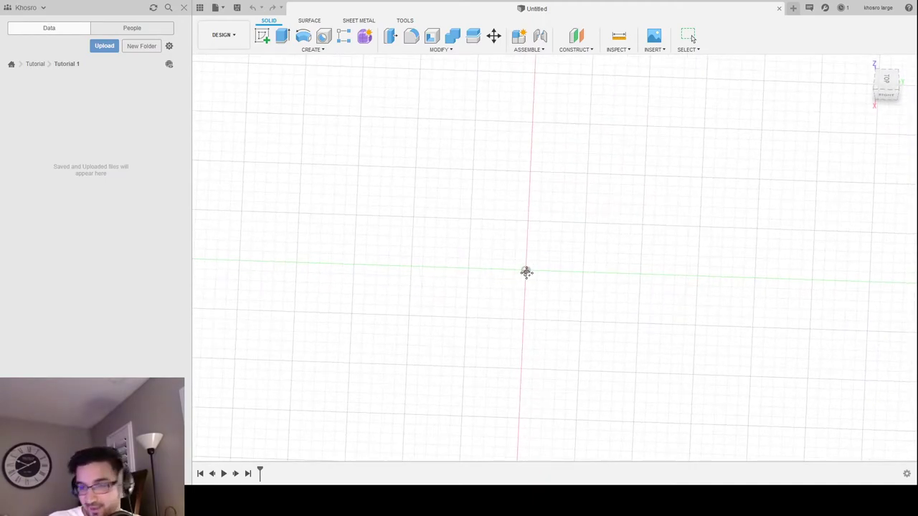
middle_click_drag(473, 268, 675, 265)
middle_click_drag(801, 253, 482, 230)
middle_click_drag(484, 415, 839, 298)
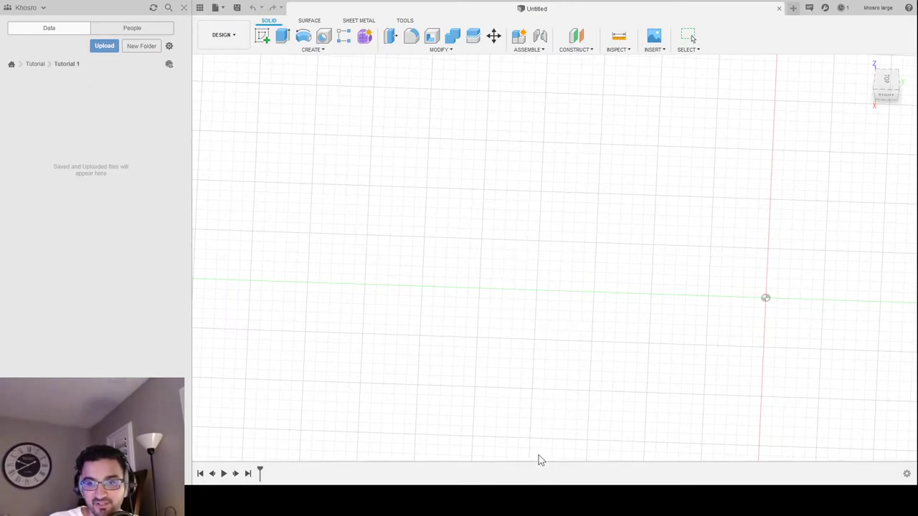
scroll(534, 284, "up", 2)
scroll(534, 284, "down", 3)
scroll(523, 322, "up", 2)
scroll(553, 258, "up", 2)
scroll(555, 266, "down", 2)
scroll(565, 254, "up", 2)
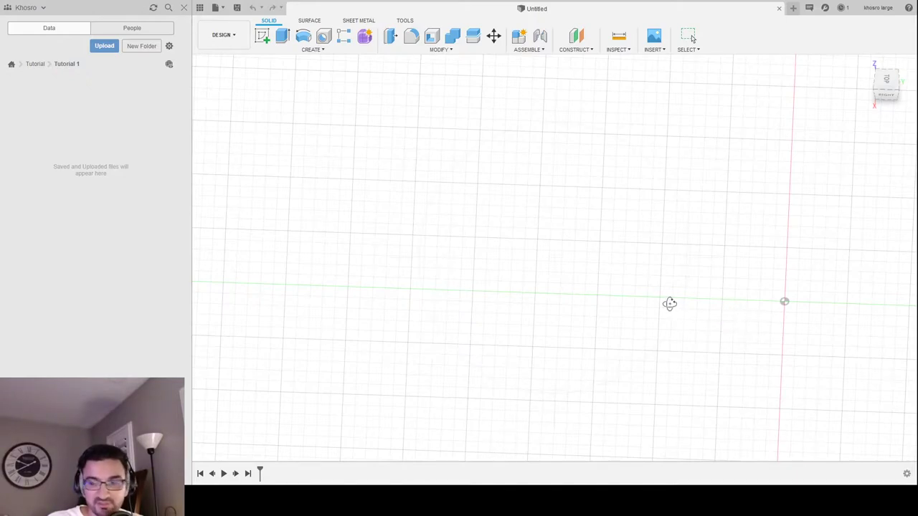
middle_click_drag(590, 336, 694, 244)
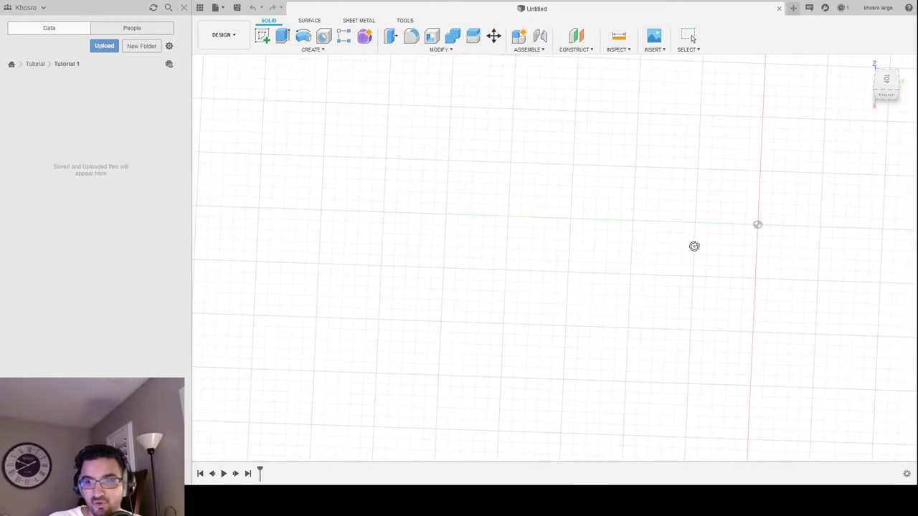
key("F6")
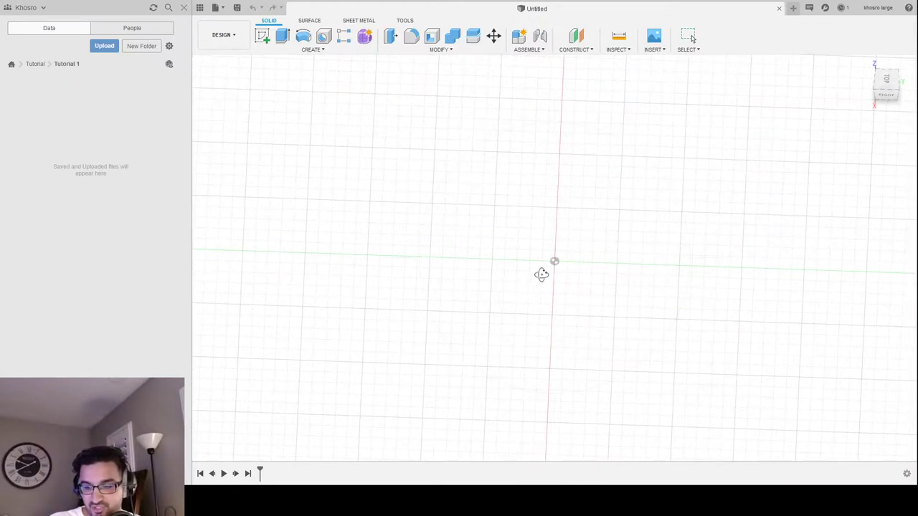
mouse_move(541, 274)
middle_mouse_down("shift")
mouse_move(538, 242)
mouse_move(561, 220)
mouse_move(574, 237)
mouse_move(539, 256)
mouse_move(530, 223)
mouse_move(549, 248)
mouse_move(543, 258)
mouse_move(528, 262)
mouse_move(516, 236)
mouse_move(549, 218)
mouse_move(572, 256)
mouse_move(529, 262)
middle_mouse_up("shift")
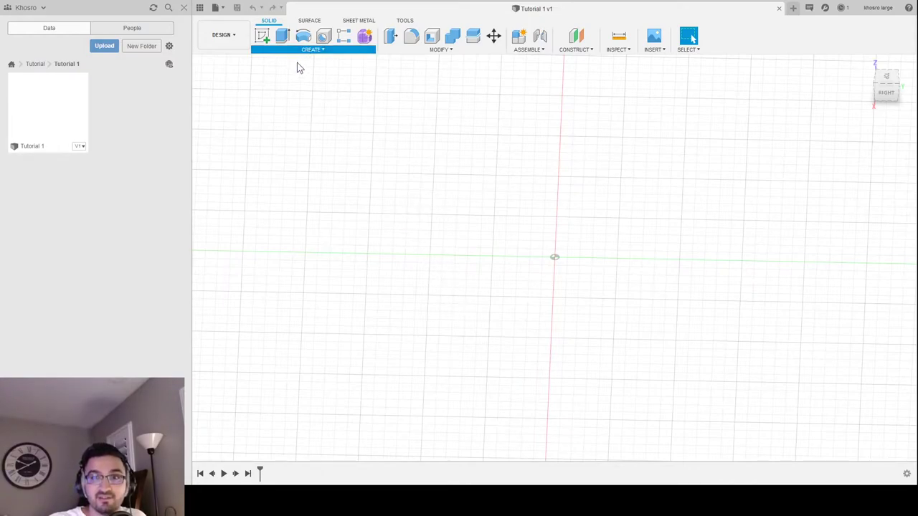
Step: Try adding new components to the Tutorial 1 design, and undo them
key("j")
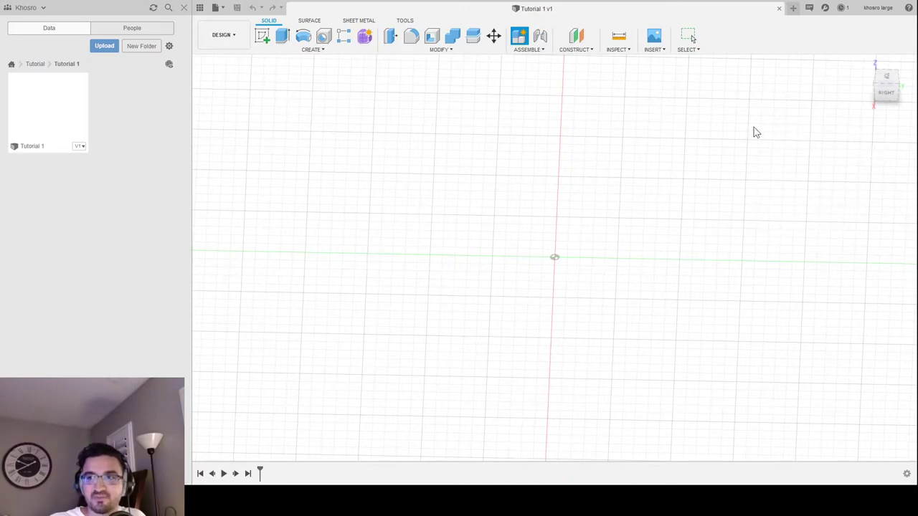
mouse_move(871, 134)
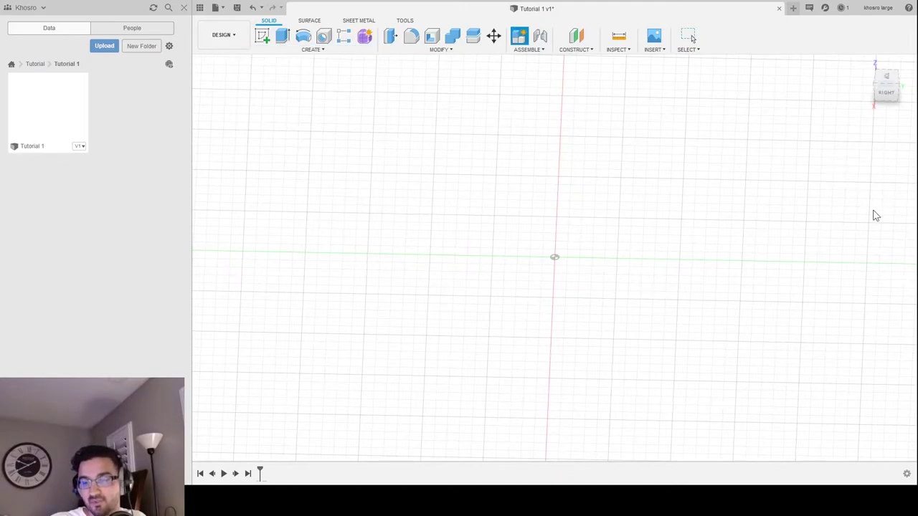
key("Escape")
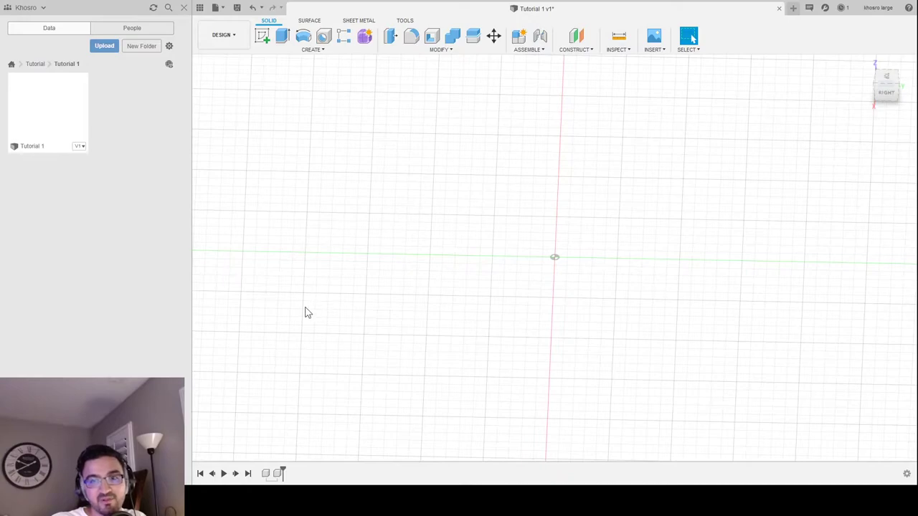
key("ctrl+z")
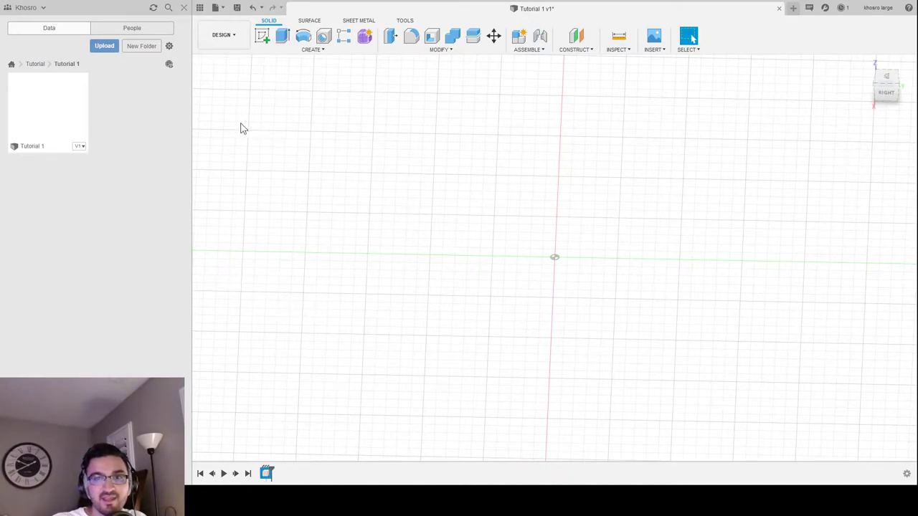
key("ctrl+z")
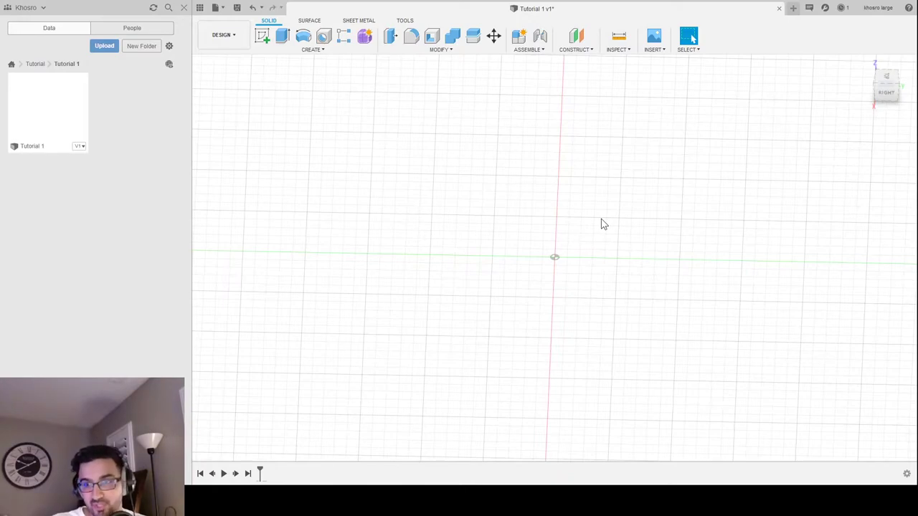
Step: Try starting a new sketch on the vertical front (XZ) origin plane
left_click(325, 56)
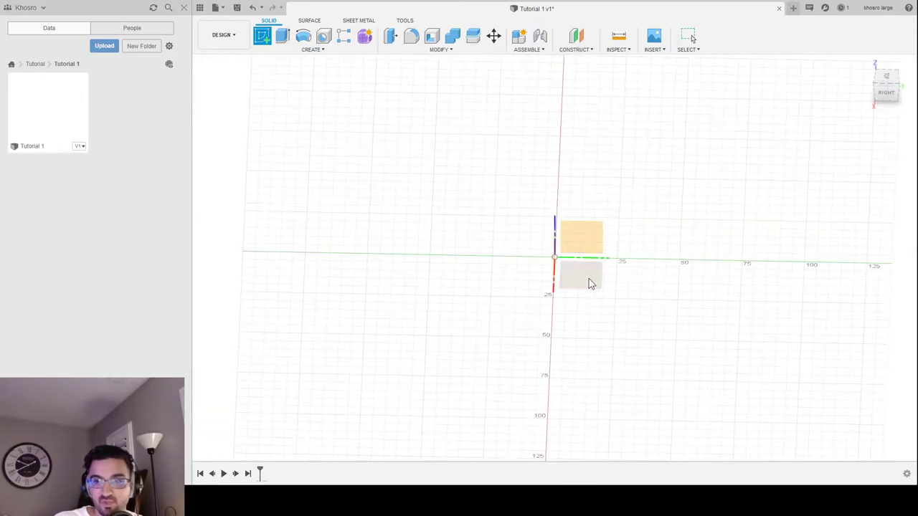
middle_click_drag(496, 461, 567, 315, "shift")
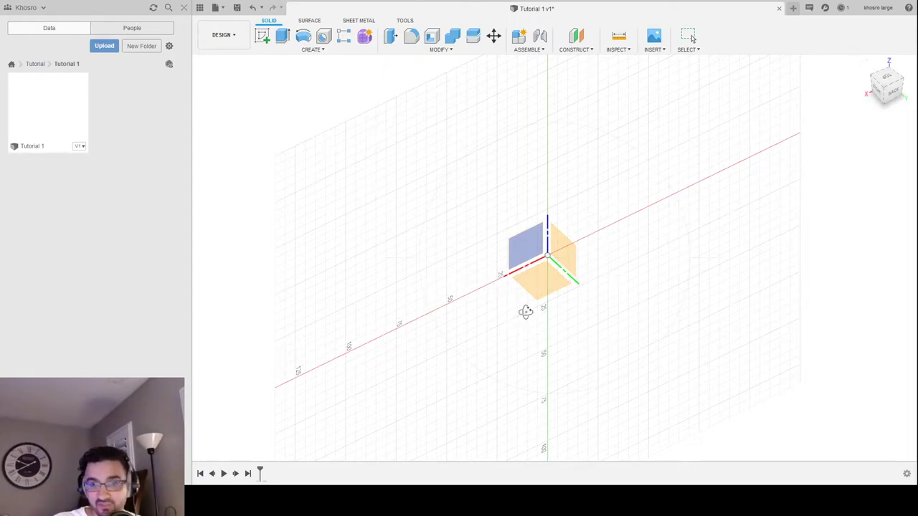
left_click(889, 81)
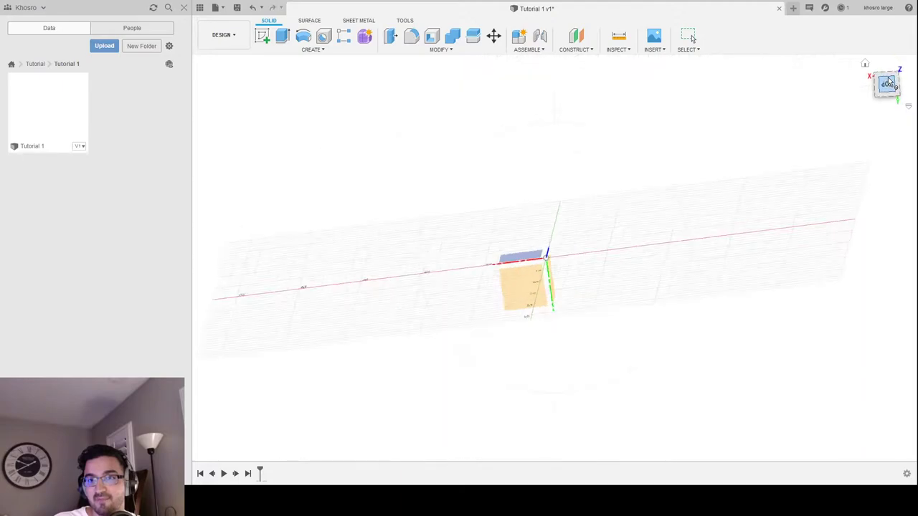
mouse_move(888, 91)
left_mouse_down()
mouse_move(907, 57)
mouse_move(882, 127)
mouse_move(888, 122)
mouse_move(867, 100)
mouse_move(891, 92)
left_mouse_up()
left_click(892, 92)
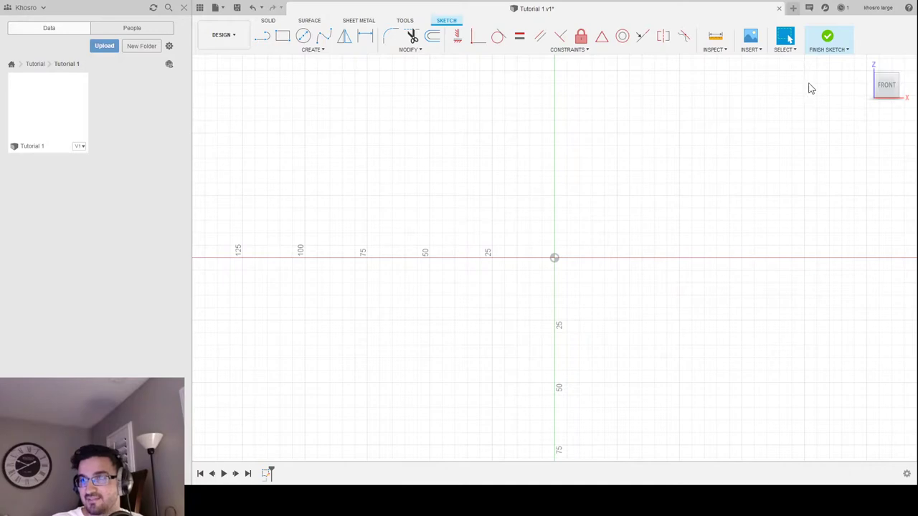
Step: Finish the empty front-plane sketch and undo its creation
left_click(827, 39)
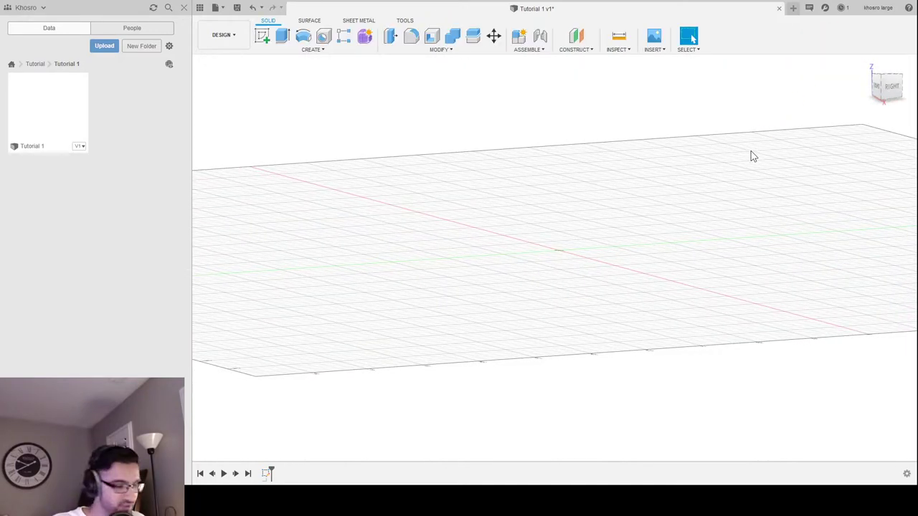
key("ctrl+z")
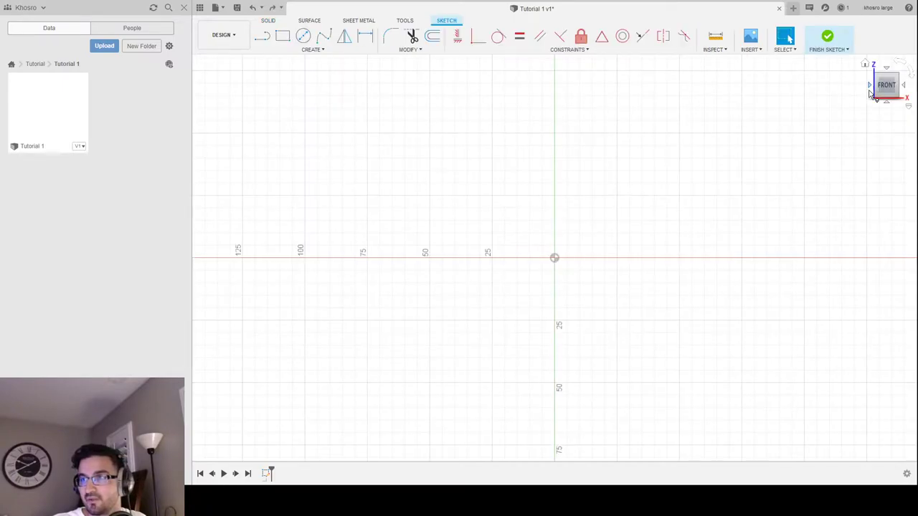
key("ctrl+y")
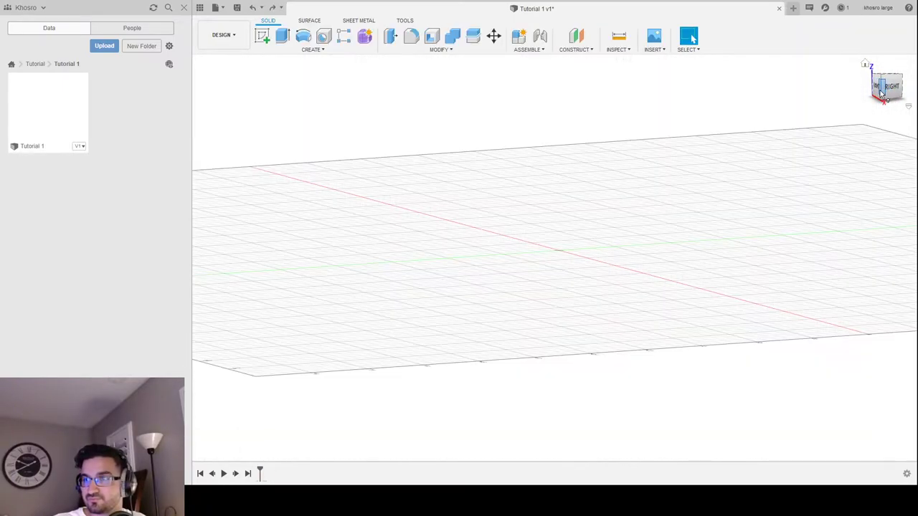
Step: Start a new sketch on the horizontal top (XY) origin plane
middle_click_drag(554, 258, 561, 261, "shift")
left_click_drag(871, 94, 864, 100)
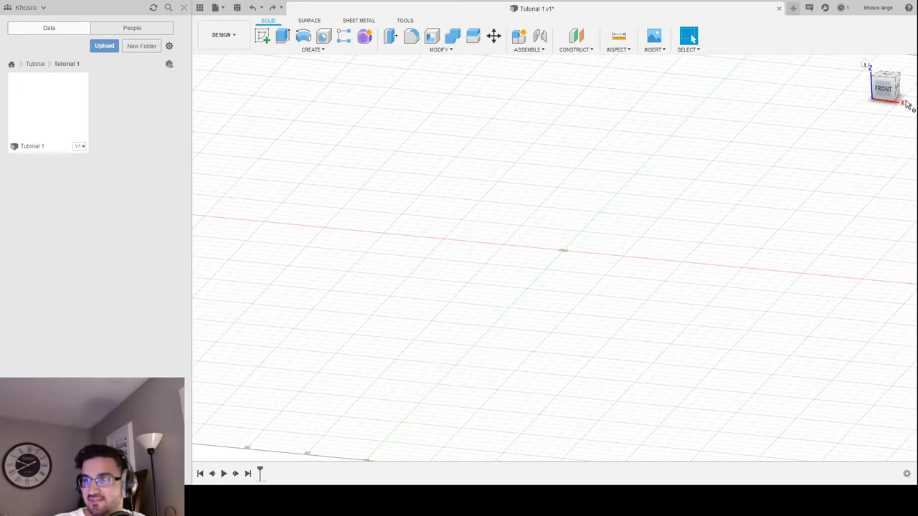
left_click_drag(884, 68, 839, 122)
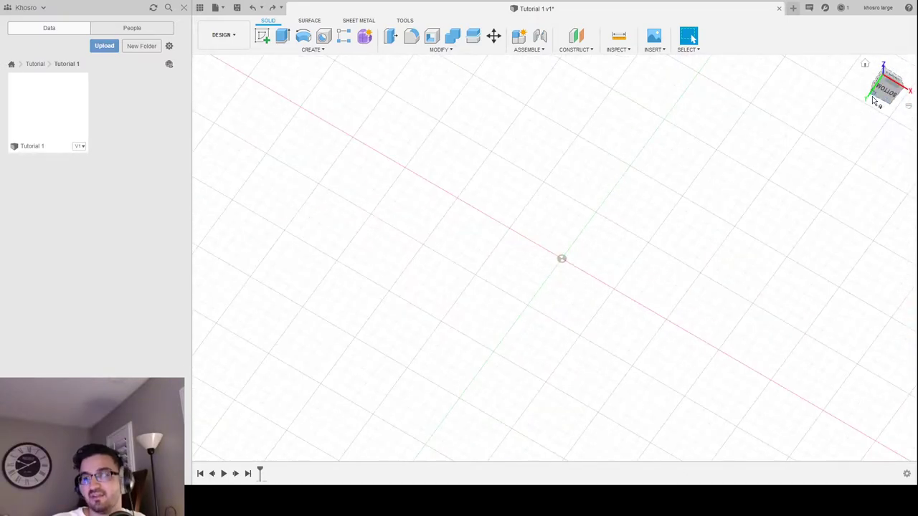
left_click_drag(879, 94, 880, 123)
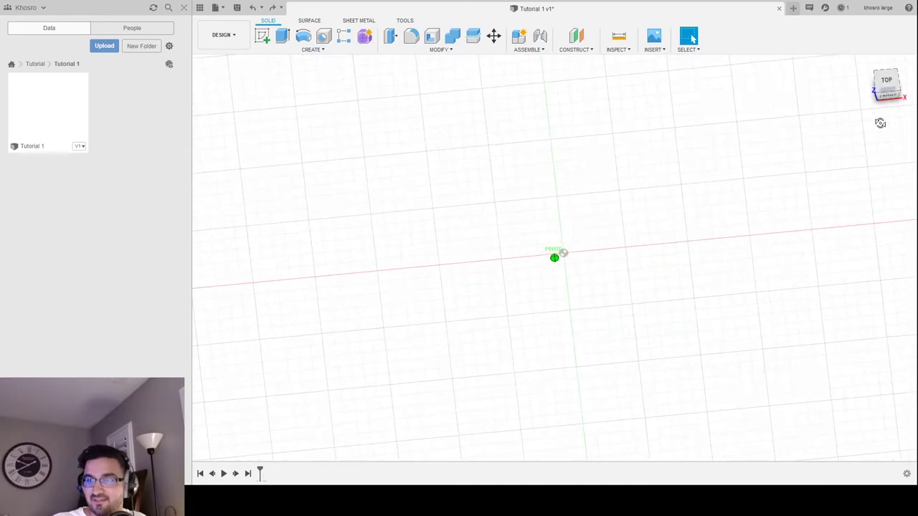
left_click(887, 84)
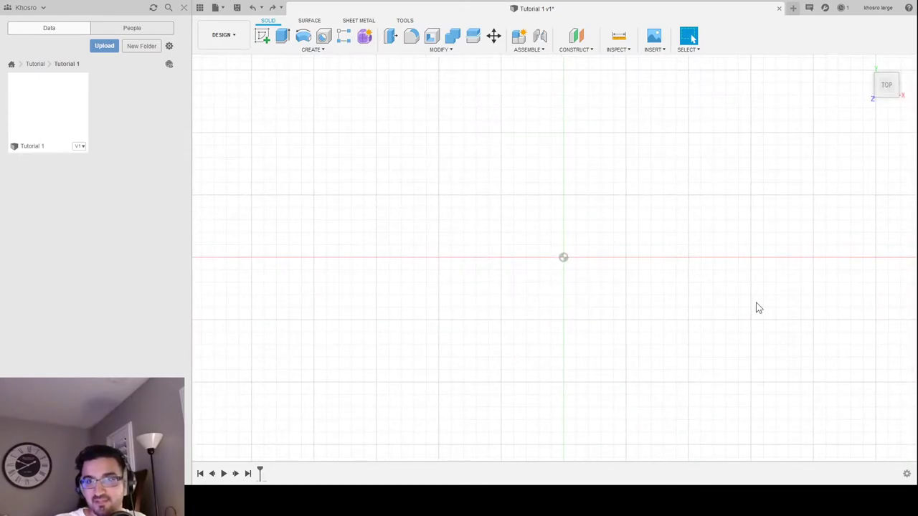
left_click(310, 52)
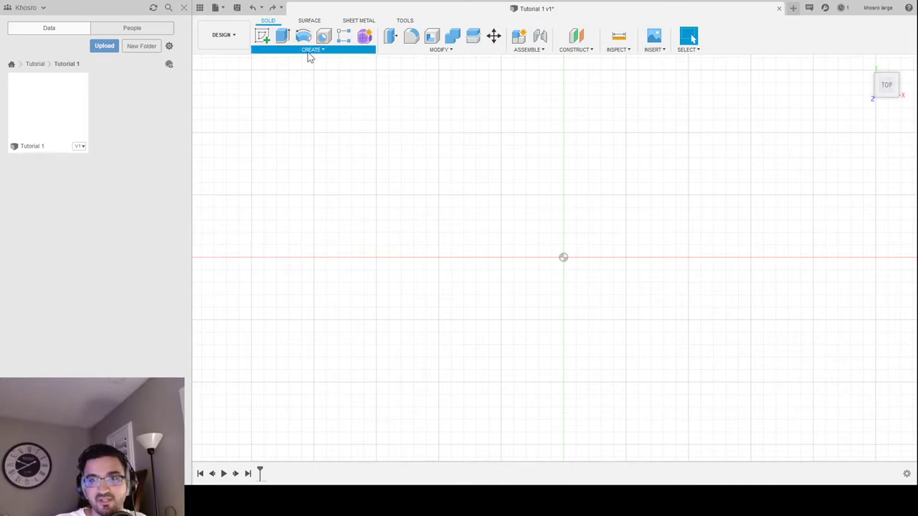
left_click(596, 227)
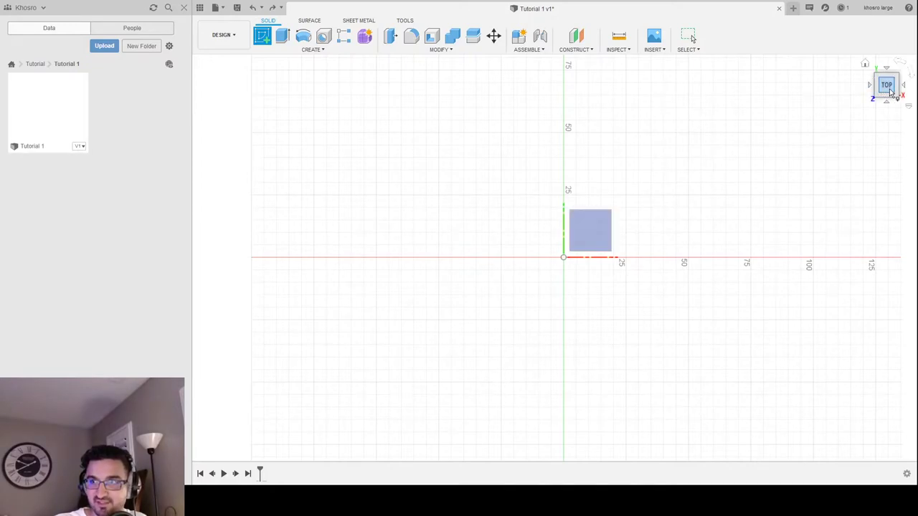
Step: Choose the top XY origin plane as the sketch plane, leaving no drawing command active
left_click(578, 251)
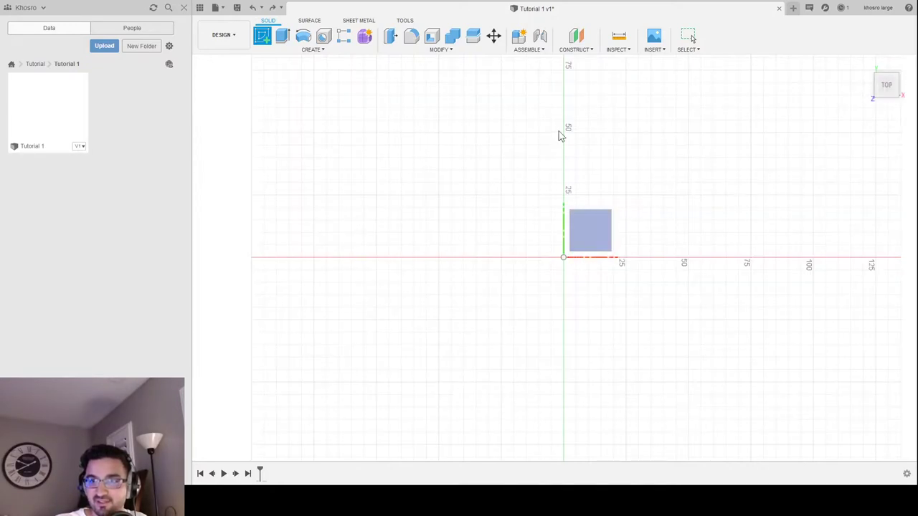
left_click(600, 265)
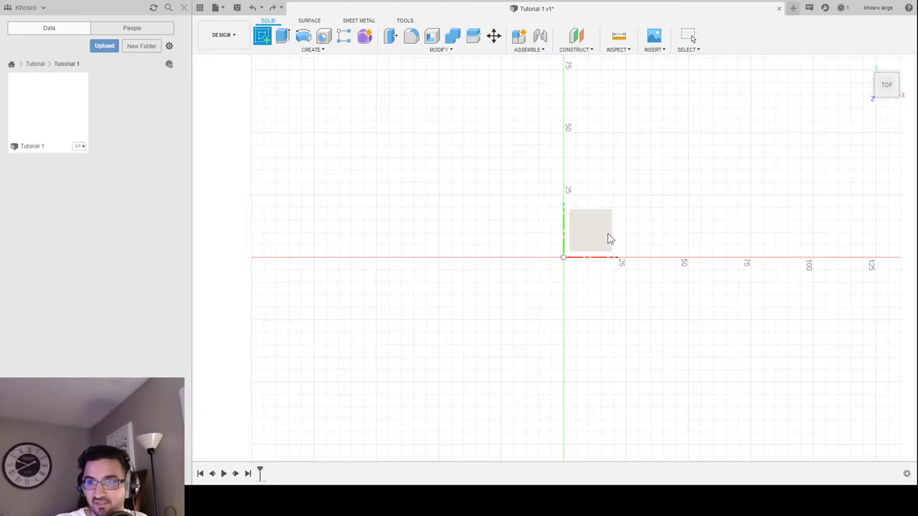
left_click(586, 231)
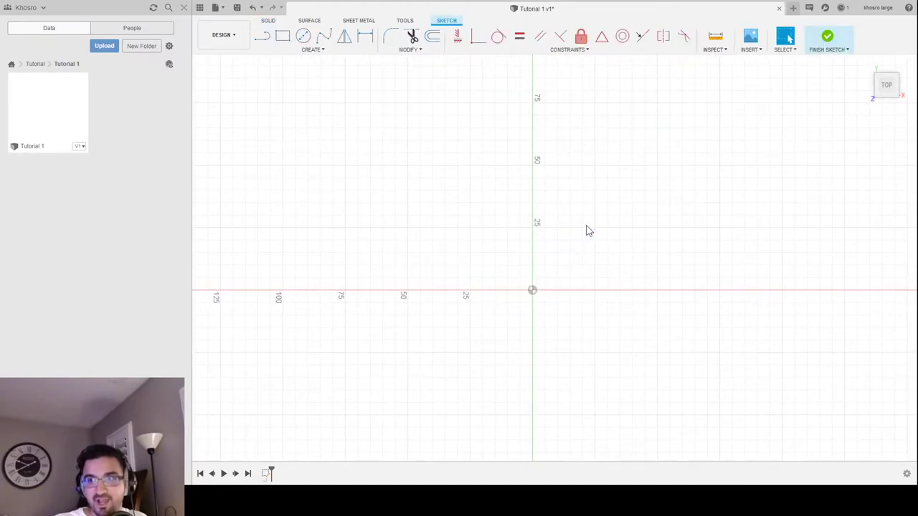
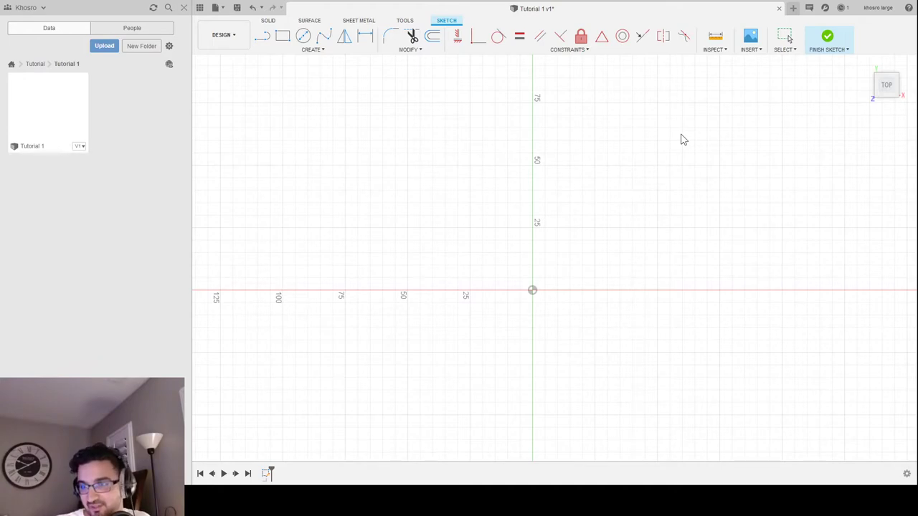
key("Escape")
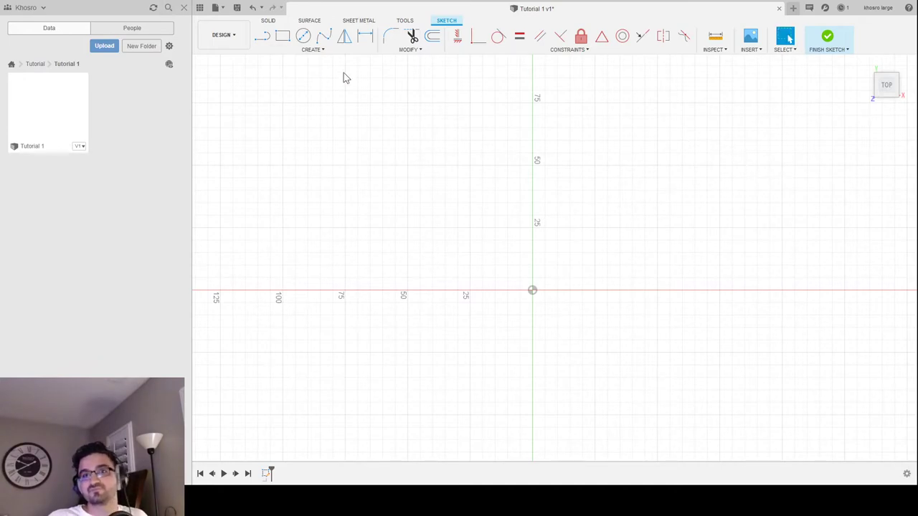
Step: Sketch a two-point rectangle enclosing the origin, extending mostly into the upper-left quadrant
left_click(289, 37)
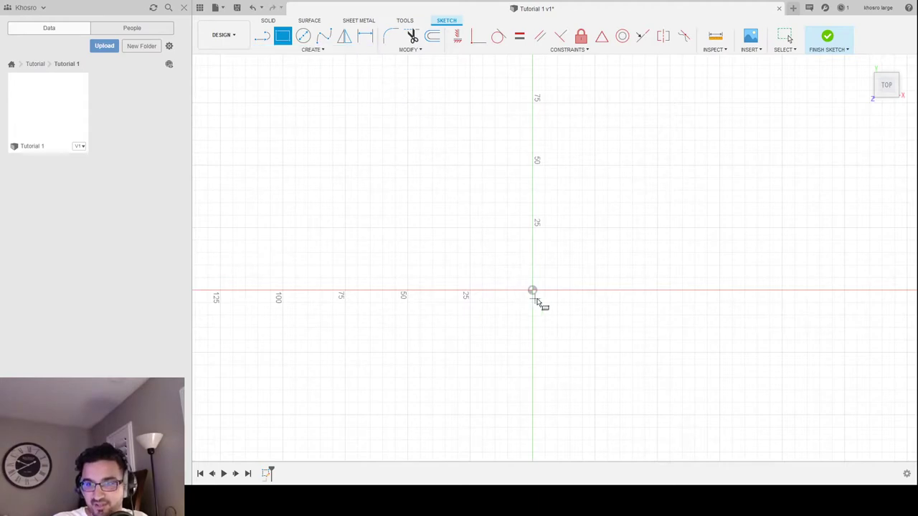
left_click(569, 315)
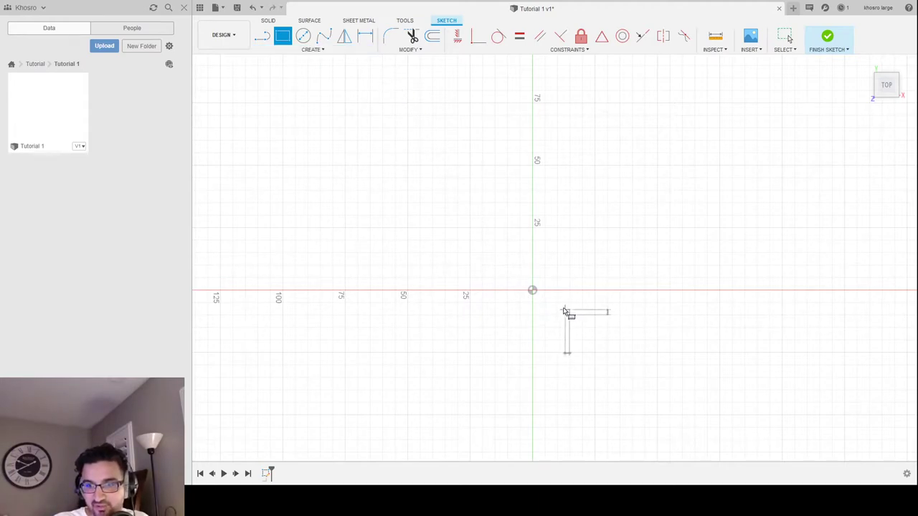
left_click(344, 168)
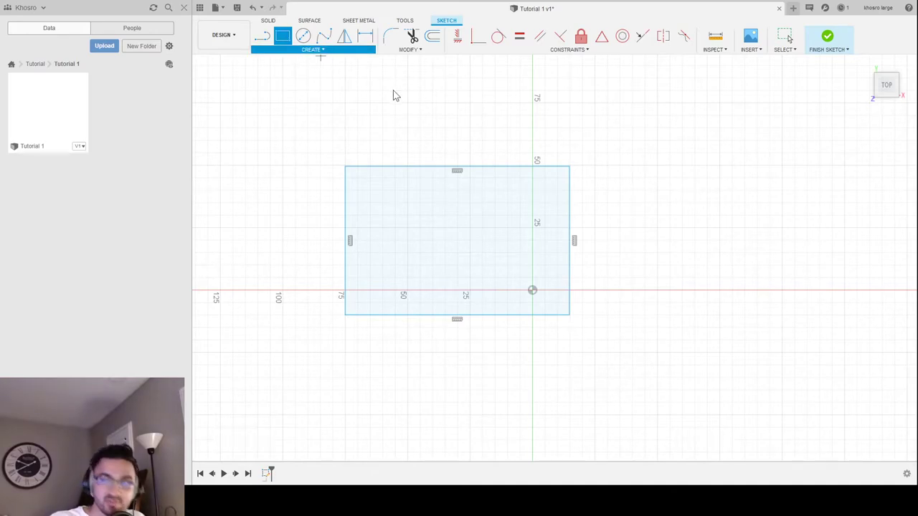
key("Escape")
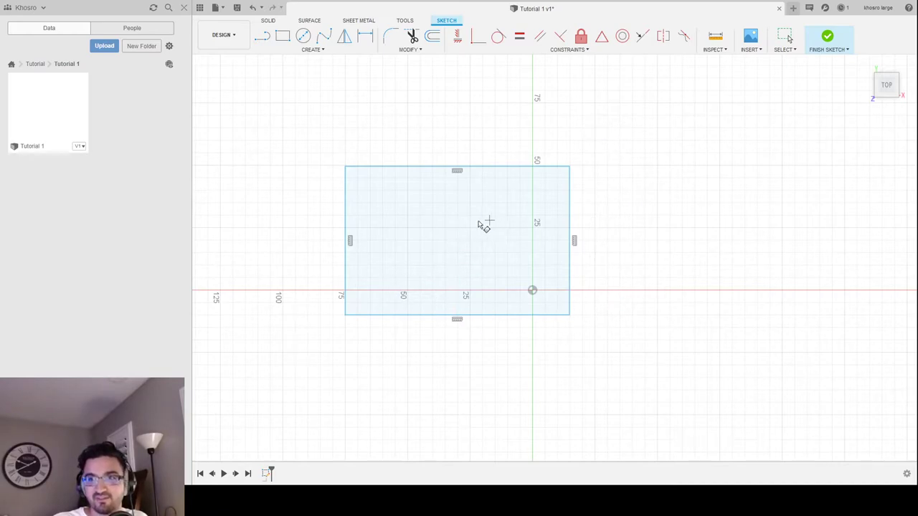
Step: Try a tilted three-point rectangle overlapping the first rectangle's upper-right corner, and undo both rectangles
left_click(583, 104)
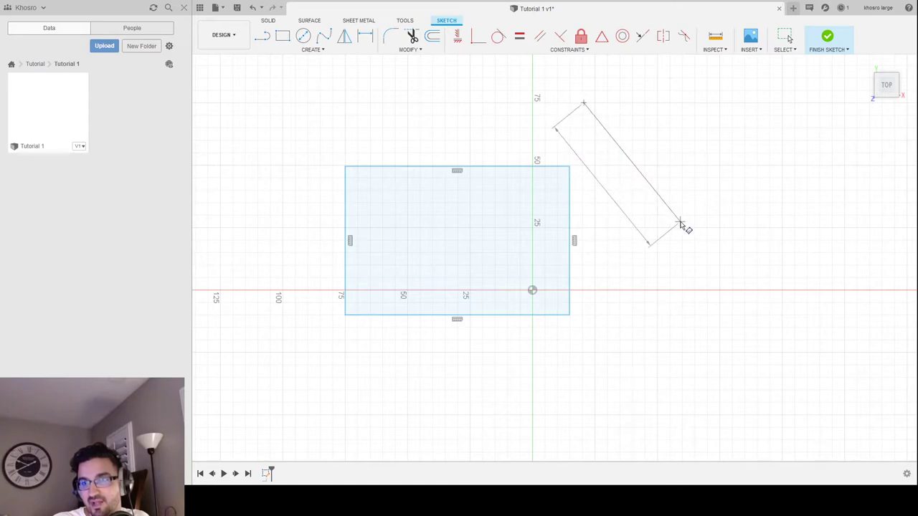
left_click(739, 169)
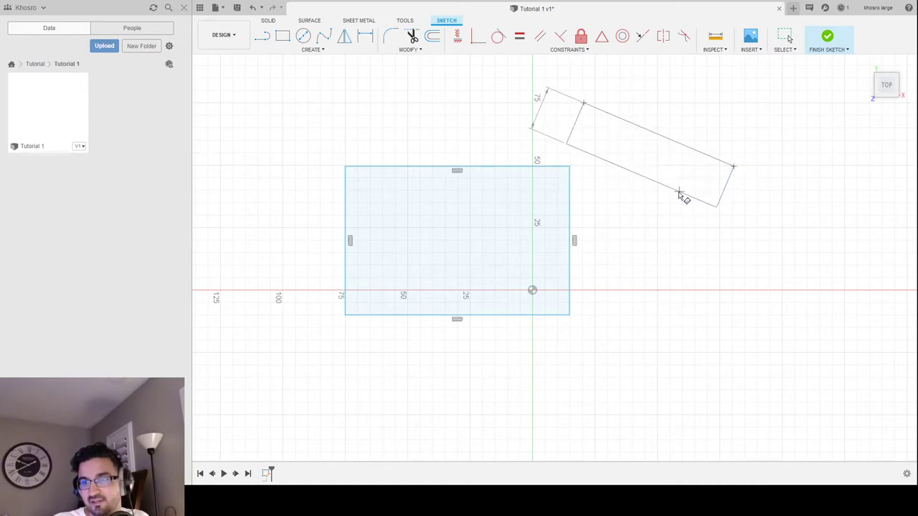
left_click(633, 253)
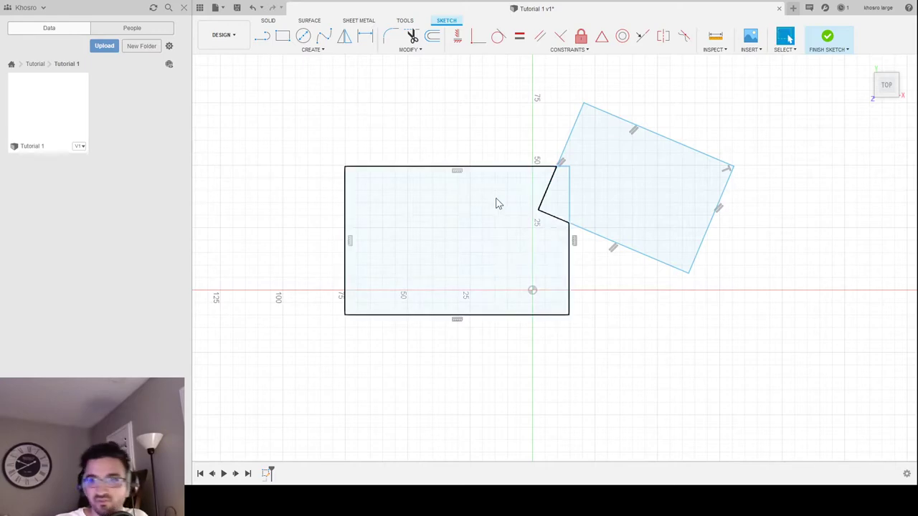
key("ctrl+z")
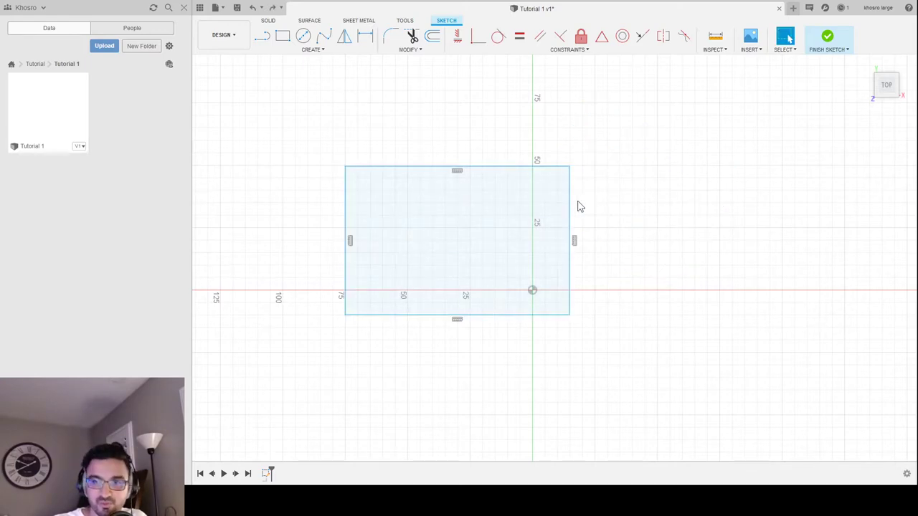
key("ctrl+z")
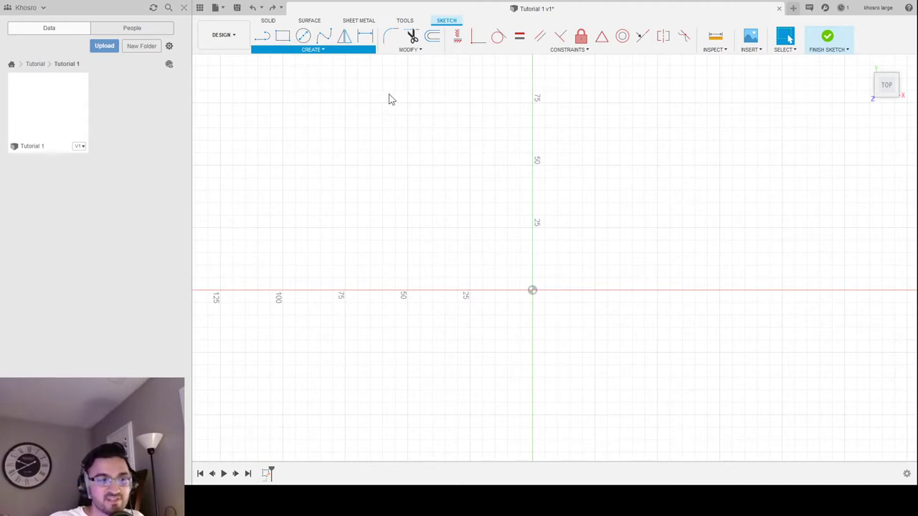
Step: Sketch a center rectangle on the origin, 150 mm wide and 85 mm high
key("r")
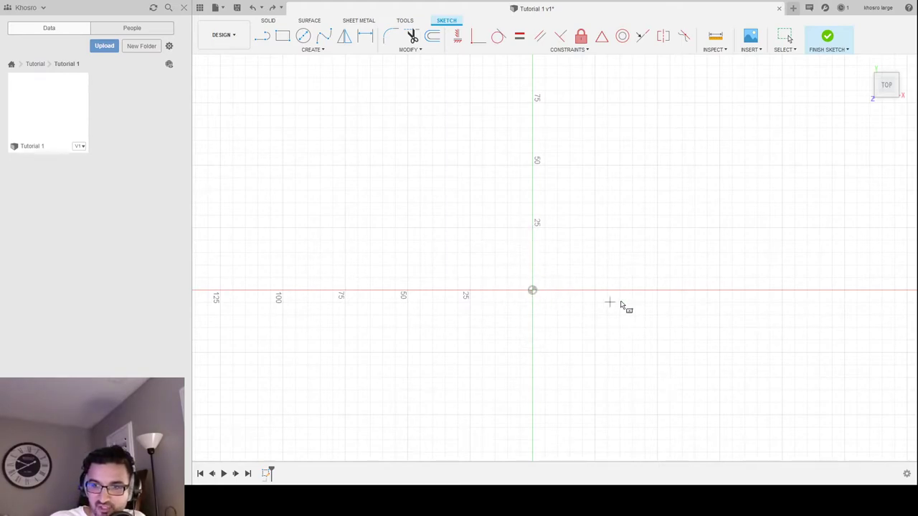
left_click(532, 291)
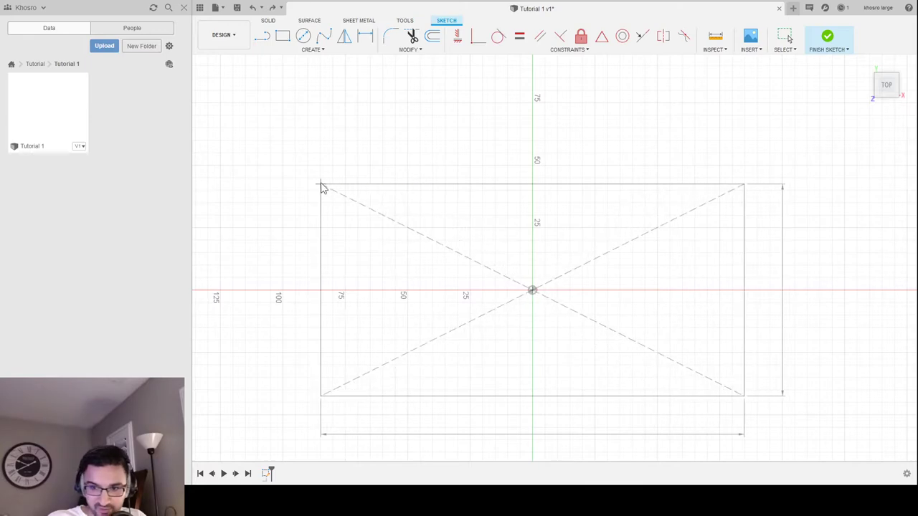
left_click_drag(360, 158, 378, 224)
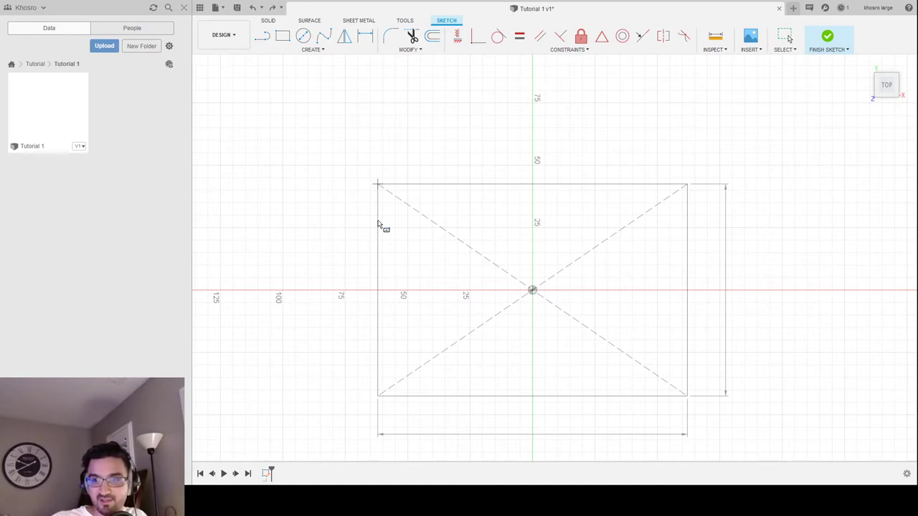
mouse_move(380, 224)
left_mouse_down()
mouse_move(451, 352)
mouse_move(535, 440)
mouse_move(354, 384)
left_mouse_up()
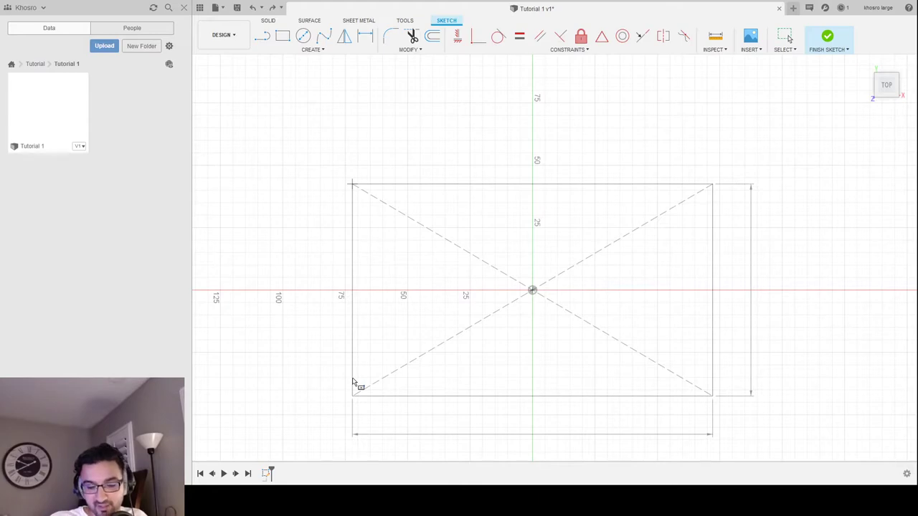
left_click_drag(352, 381, 352, 382)
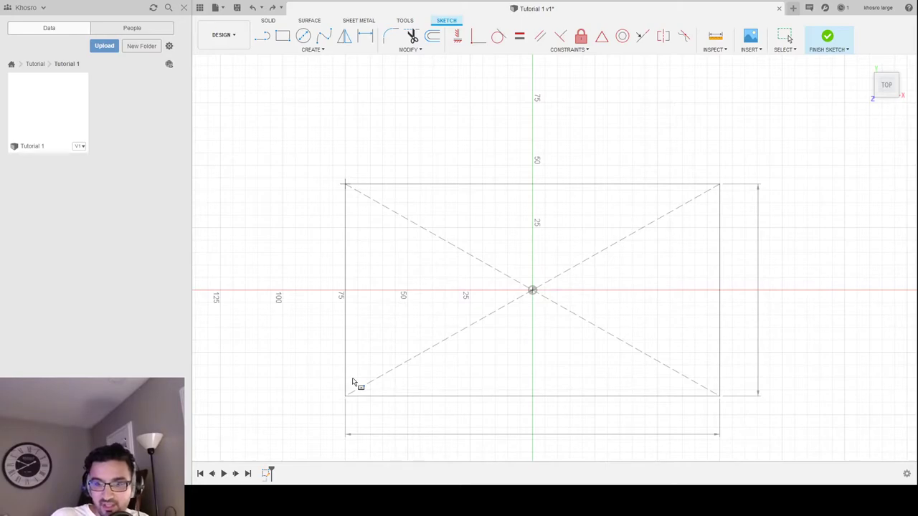
key("Escape")
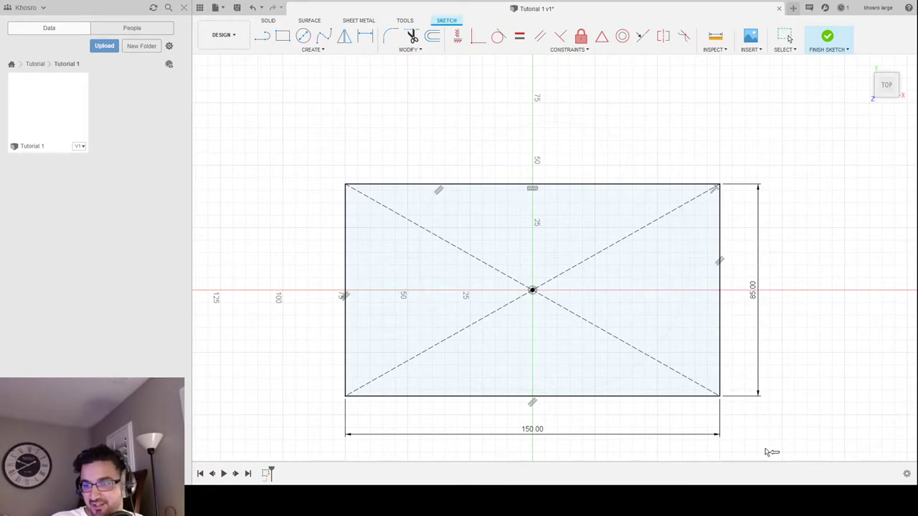
Step: Finish the rectangle sketch and return to solid modelling with the profile in an angled view
left_click(718, 434)
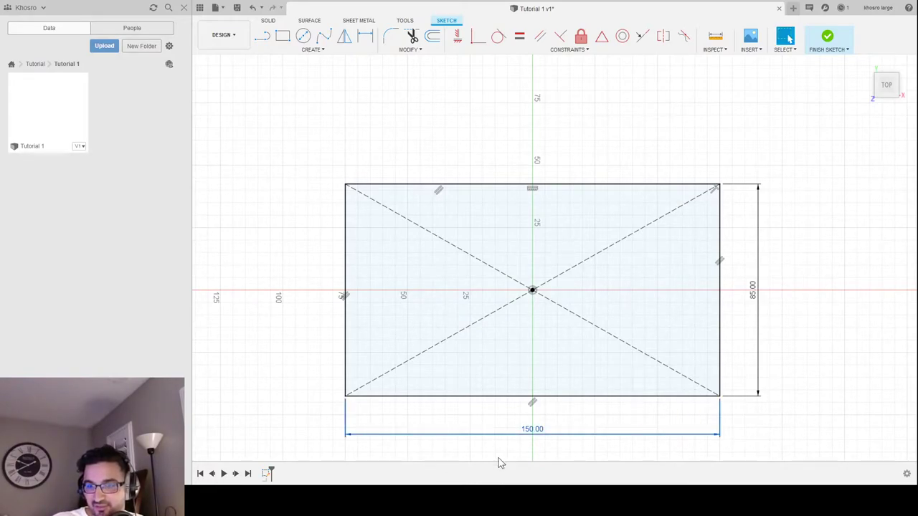
mouse_move(543, 293)
middle_mouse_down("shift")
mouse_move(553, 309)
mouse_move(508, 217)
mouse_move(523, 154)
mouse_move(569, 209)
mouse_move(509, 255)
mouse_move(519, 239)
middle_mouse_up("shift")
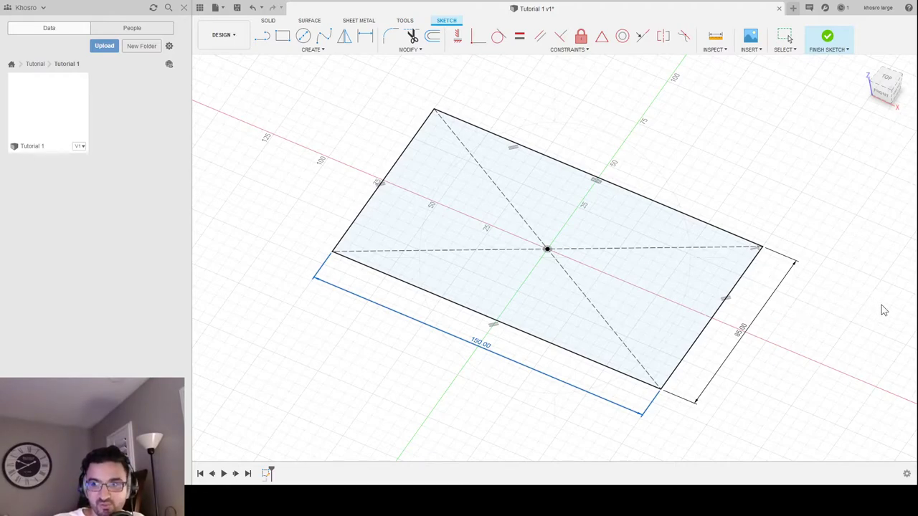
key("Return")
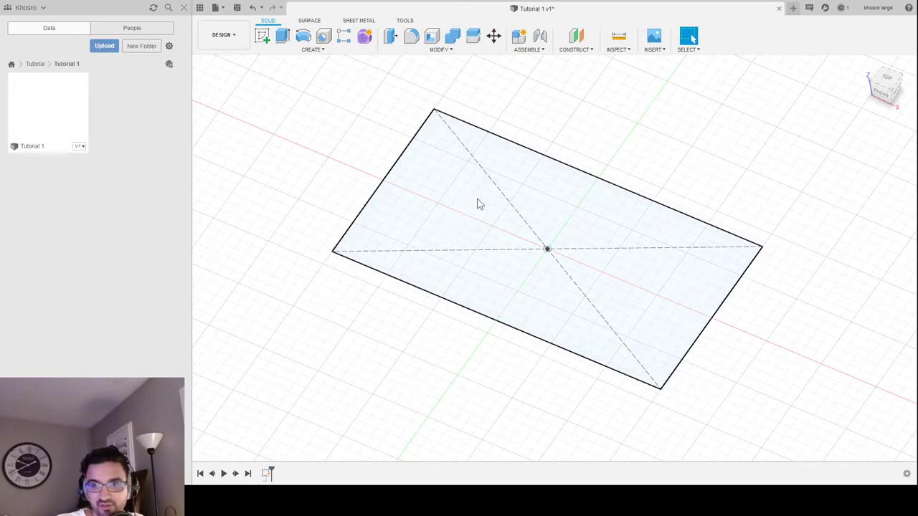
Step: Extrude the 150 by 85 mm rectangle profile upward into a thin solid plate
left_click(500, 261)
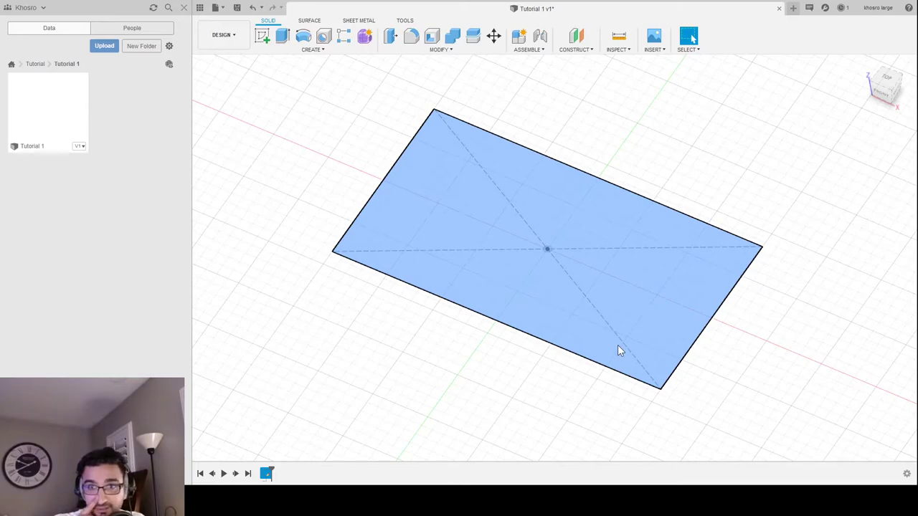
left_click(313, 50)
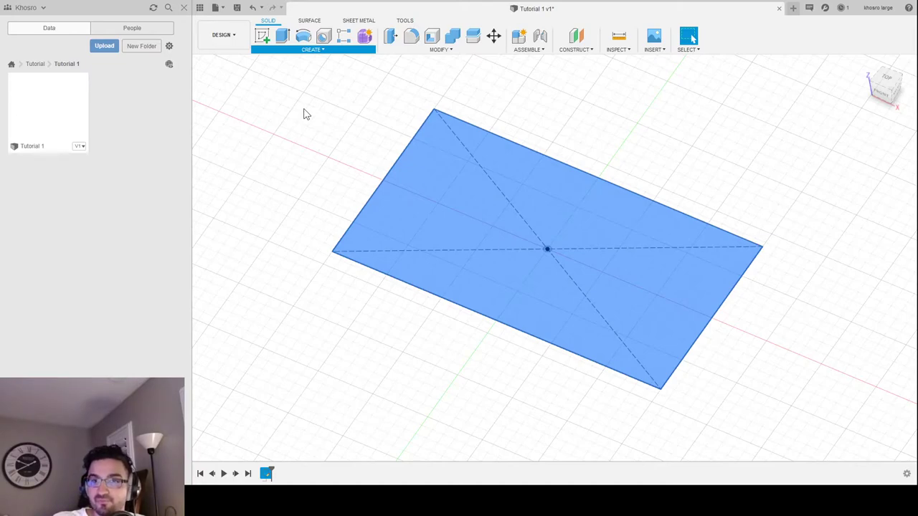
key("e")
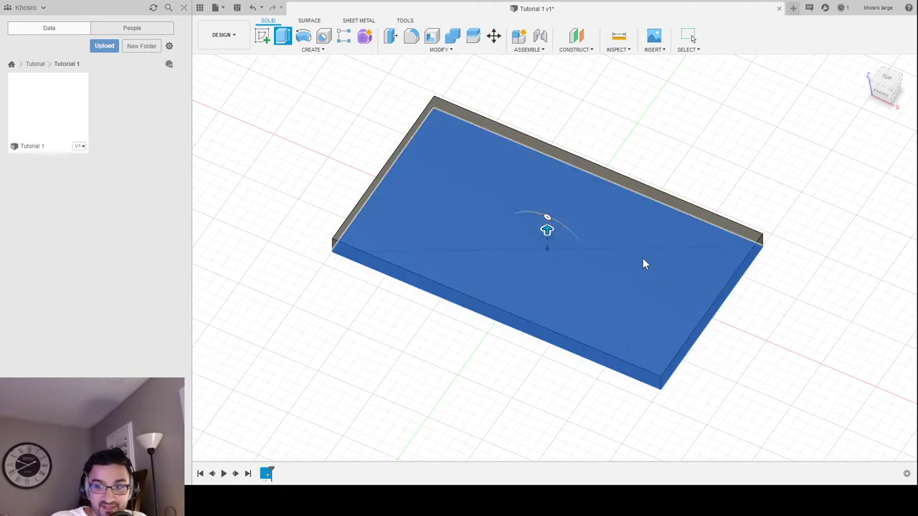
left_click_drag(547, 231, 547, 203)
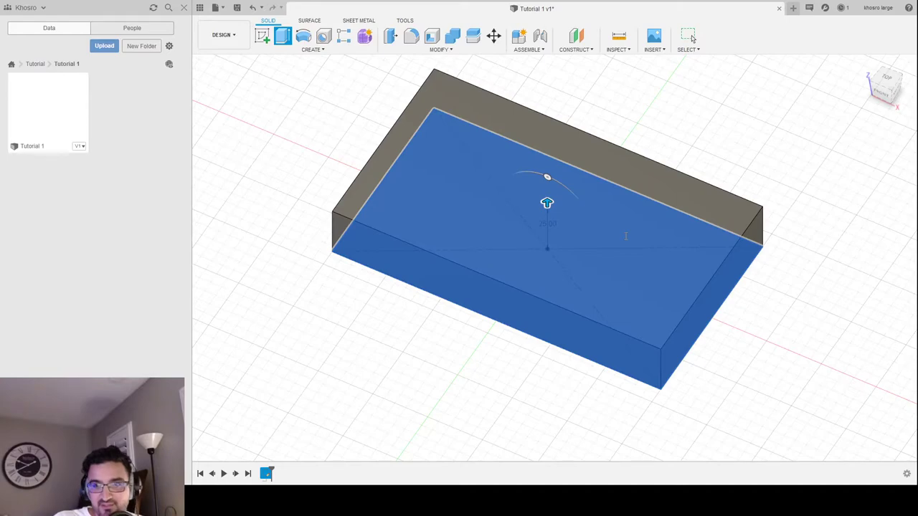
type("5")
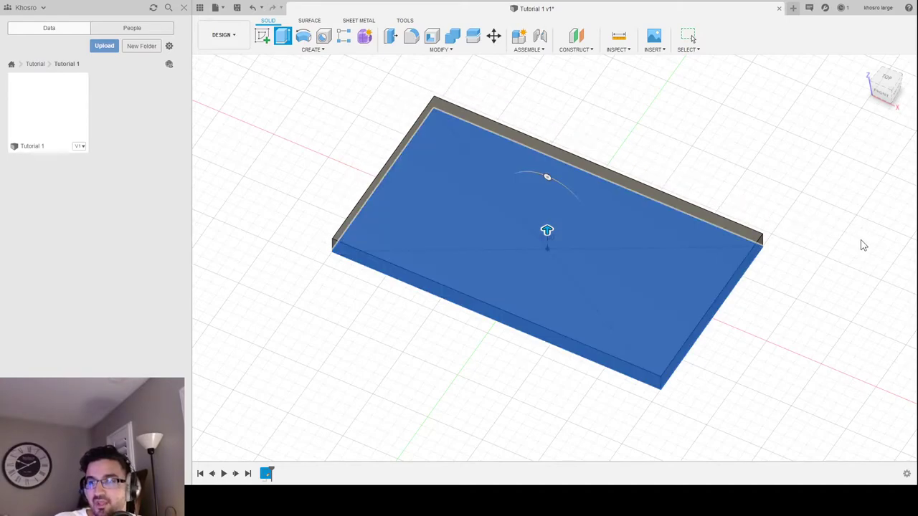
key("Return")
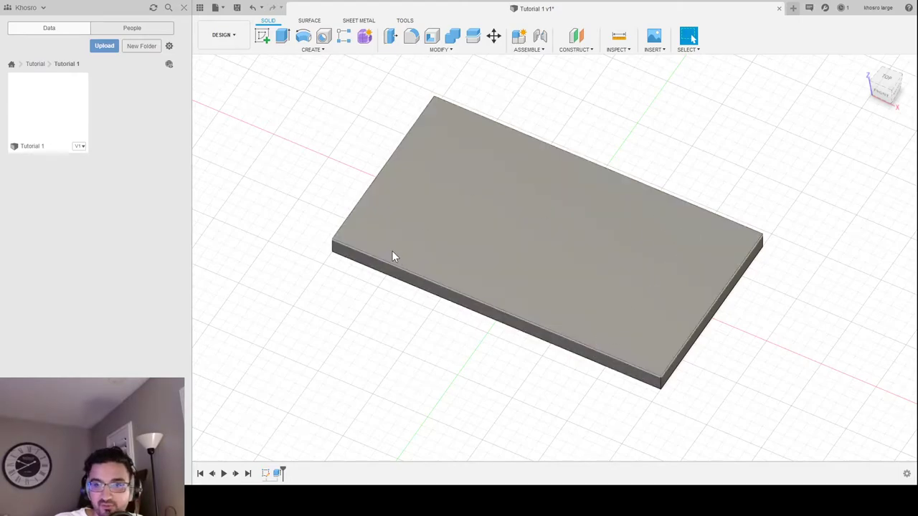
Step: Start a new sketch on the top face of the extruded plate
mouse_move(655, 395)
middle_mouse_down("shift")
mouse_move(638, 356)
mouse_move(644, 332)
mouse_move(674, 328)
mouse_move(686, 365)
mouse_move(644, 383)
mouse_move(661, 394)
middle_mouse_up("shift")
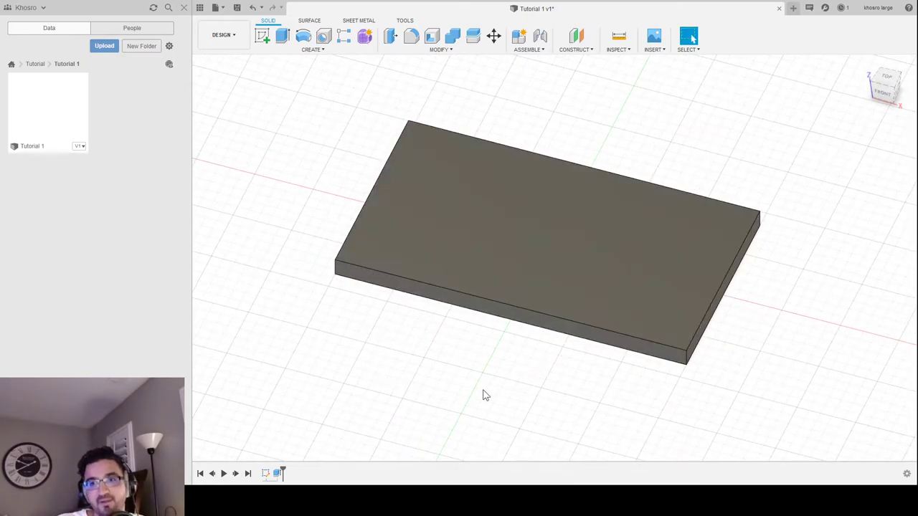
middle_click_drag(423, 316, 741, 335, "shift")
middle_click_drag(532, 258, 615, 309, "shift")
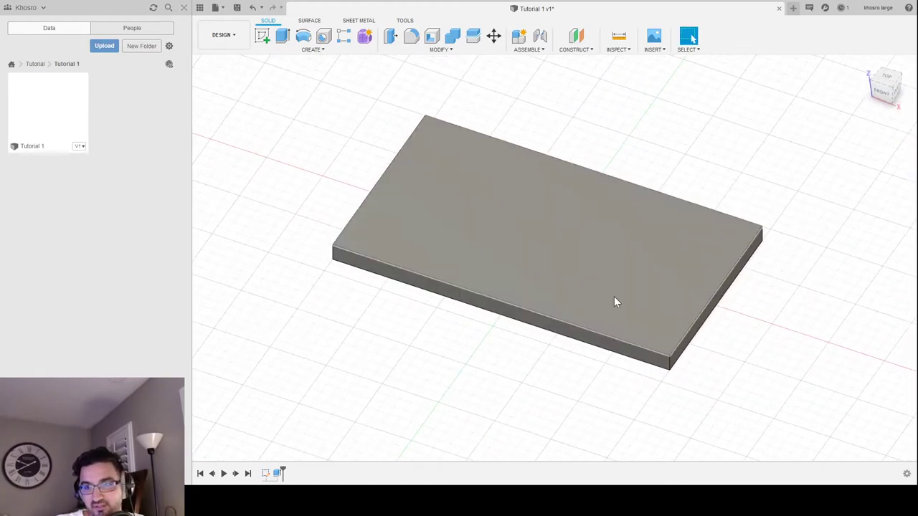
left_click(613, 300)
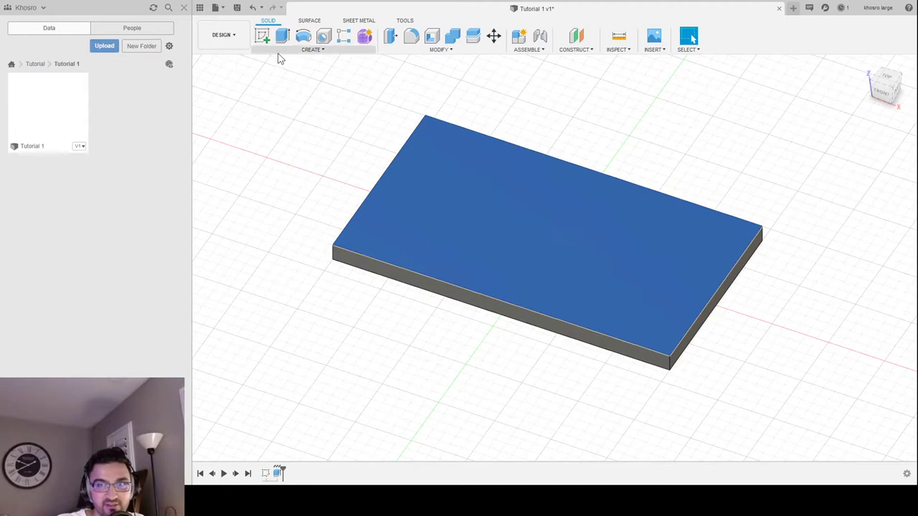
left_click(264, 40)
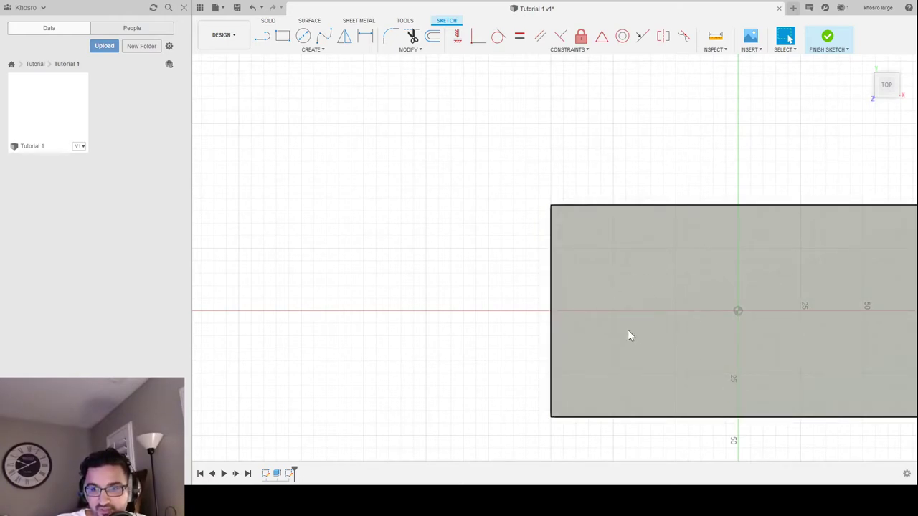
mouse_move(682, 432)
middle_mouse_down("shift")
mouse_move(678, 342)
mouse_move(678, 354)
mouse_move(686, 344)
mouse_move(663, 347)
middle_mouse_up("shift")
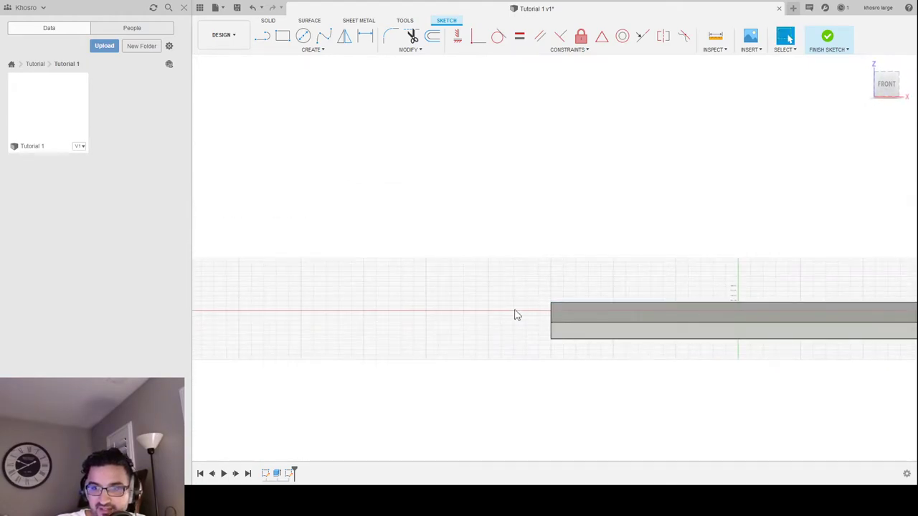
middle_click_drag(578, 309, 569, 335, "shift")
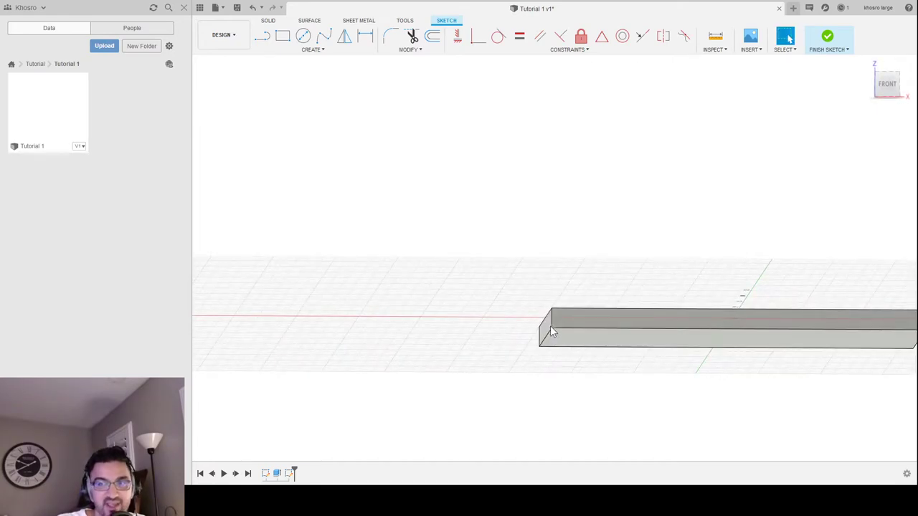
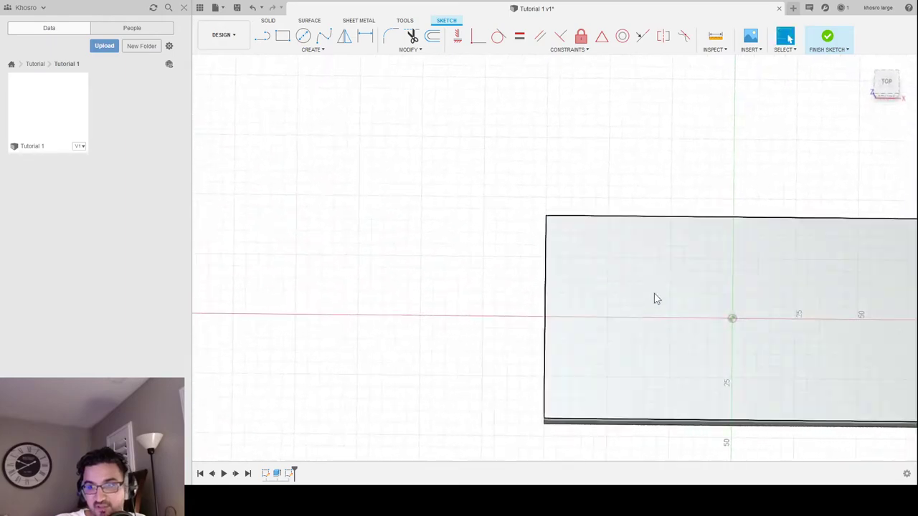
Step: Sketch a two-point rectangle over the plate's top face, spanning its outline from one corner to the opposite corner
mouse_move(731, 299)
middle_mouse_down("shift")
mouse_move(742, 301)
mouse_move(544, 413)
middle_mouse_up("shift")
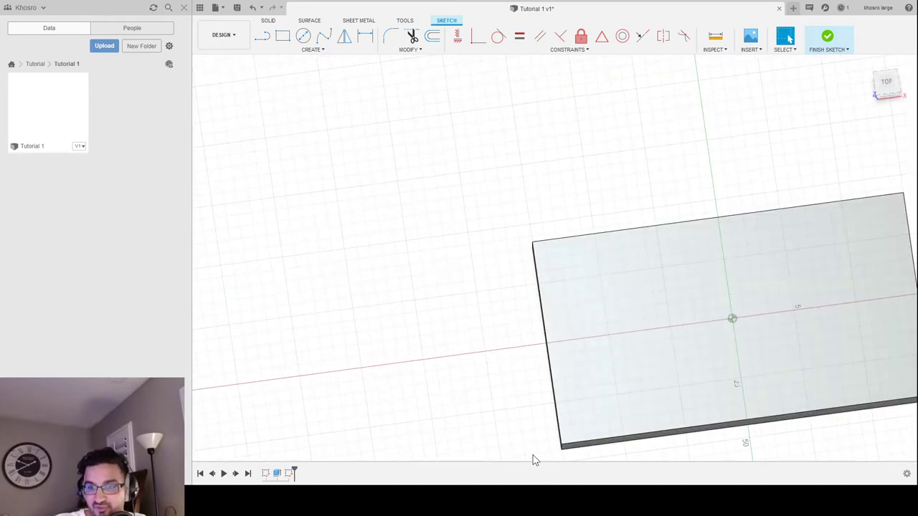
mouse_move(779, 326)
middle_mouse_down()
mouse_move(674, 347)
mouse_move(605, 322)
middle_mouse_up()
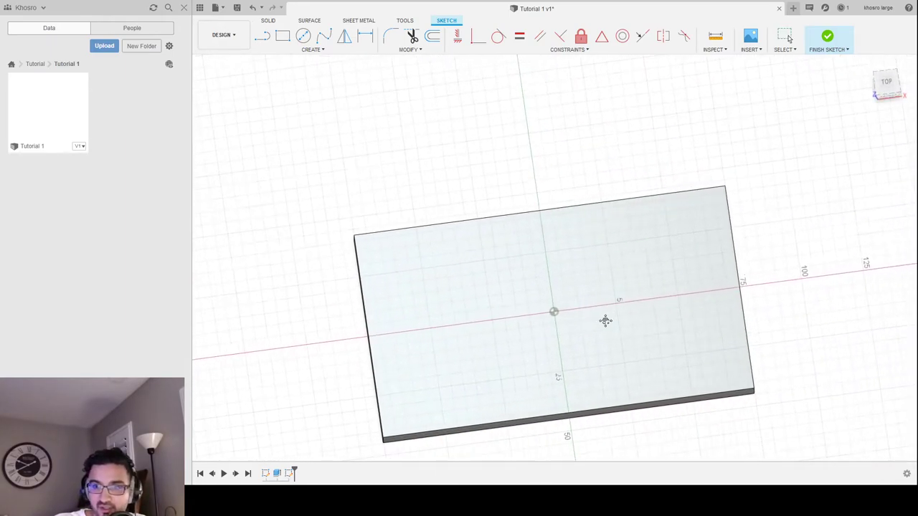
left_click(887, 85)
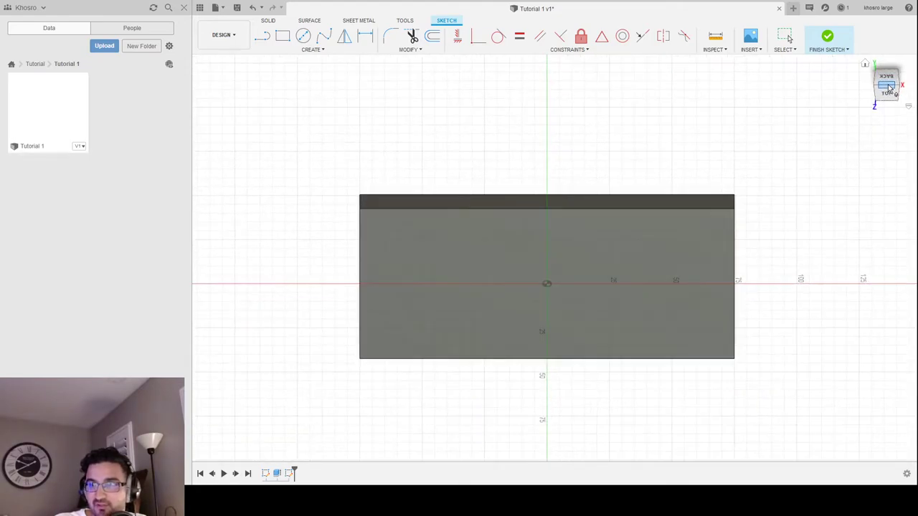
left_click(887, 85)
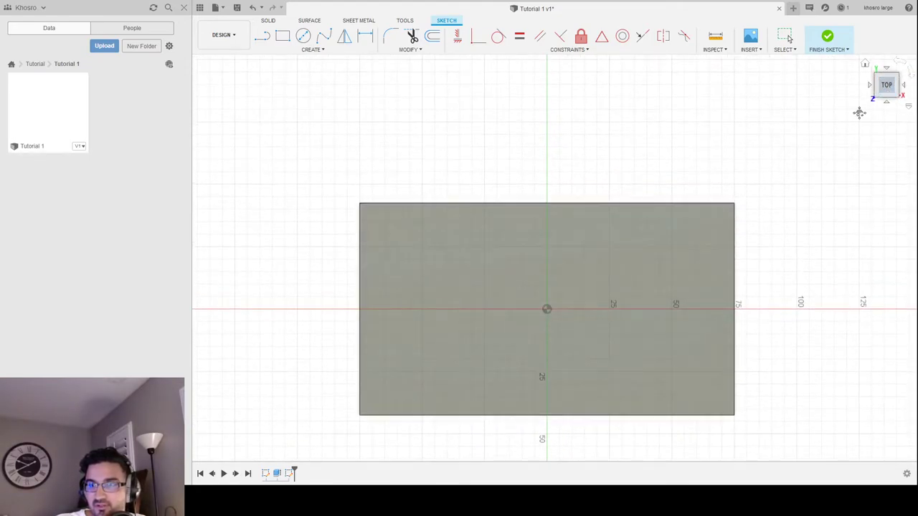
mouse_move(515, 339)
middle_mouse_down()
mouse_move(518, 322)
mouse_move(495, 252)
mouse_move(481, 258)
mouse_move(519, 256)
mouse_move(525, 281)
middle_mouse_up()
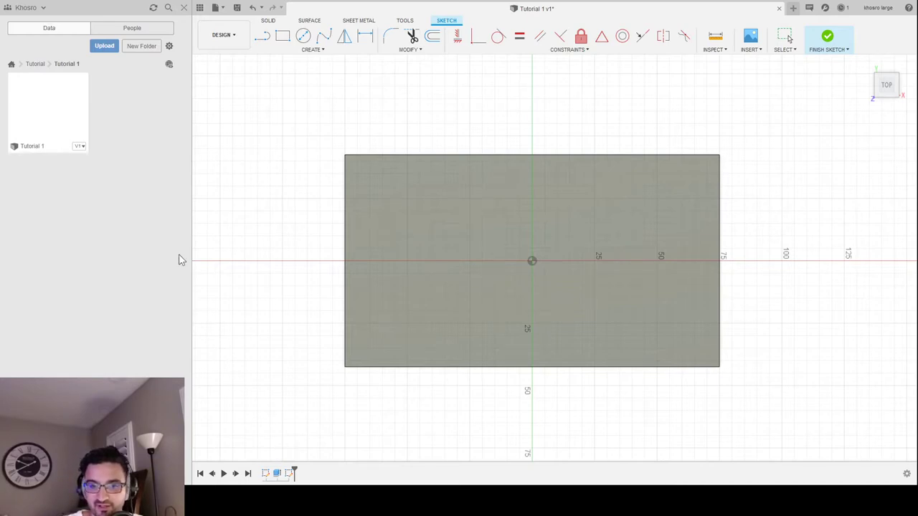
left_click(283, 38)
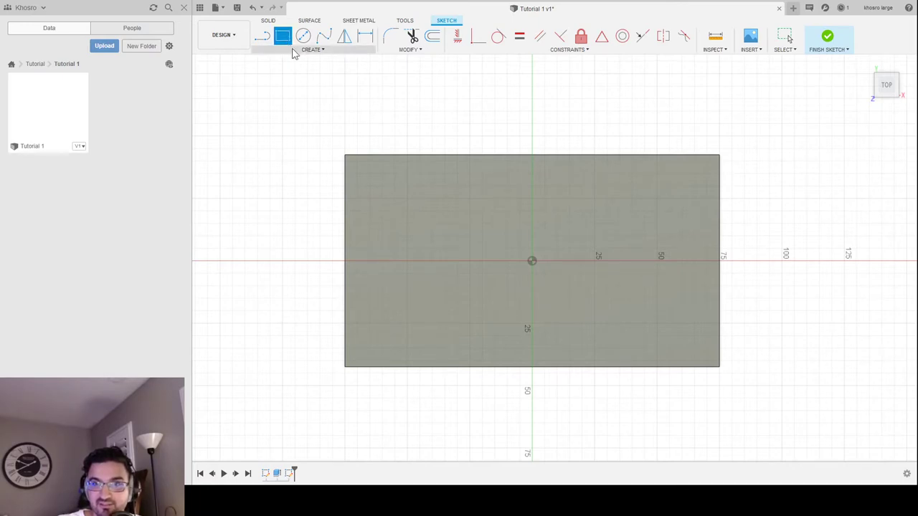
left_click(347, 156)
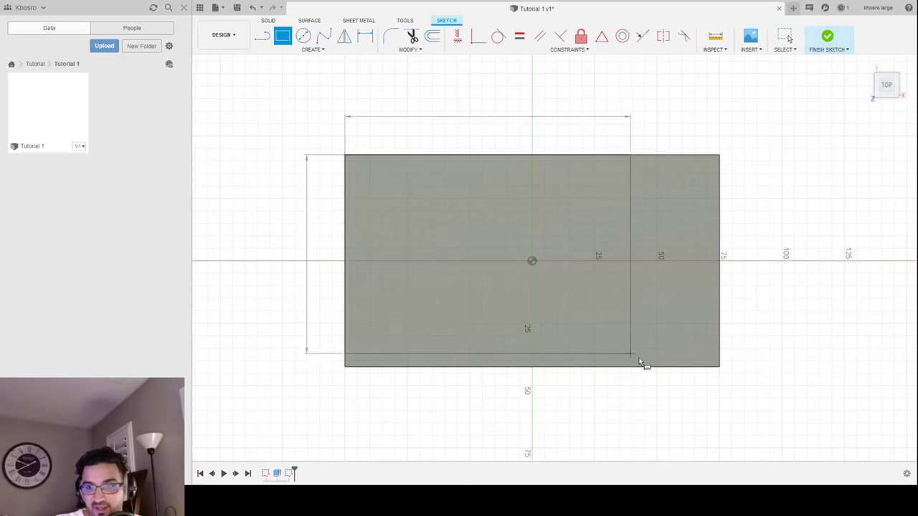
left_click(723, 370)
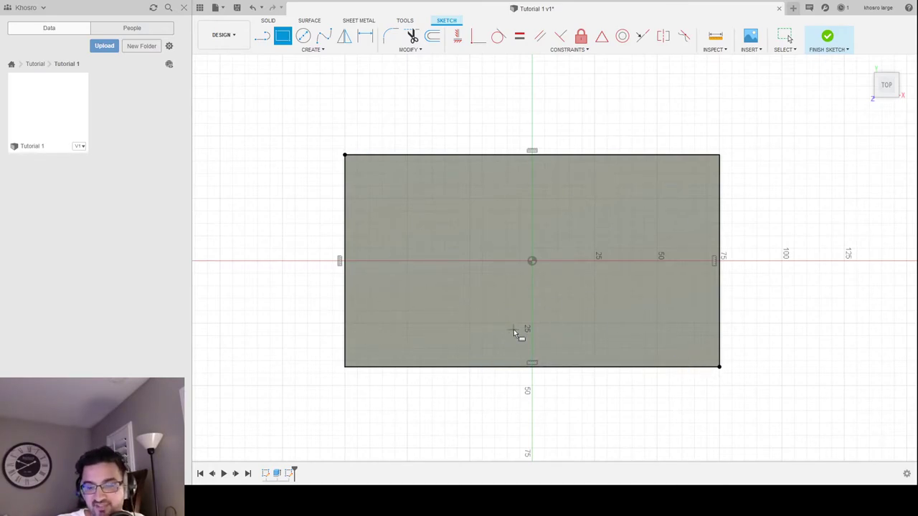
mouse_move(578, 420)
middle_mouse_down("shift")
mouse_move(553, 375)
mouse_move(567, 368)
mouse_move(579, 414)
middle_mouse_up("shift")
key("r")
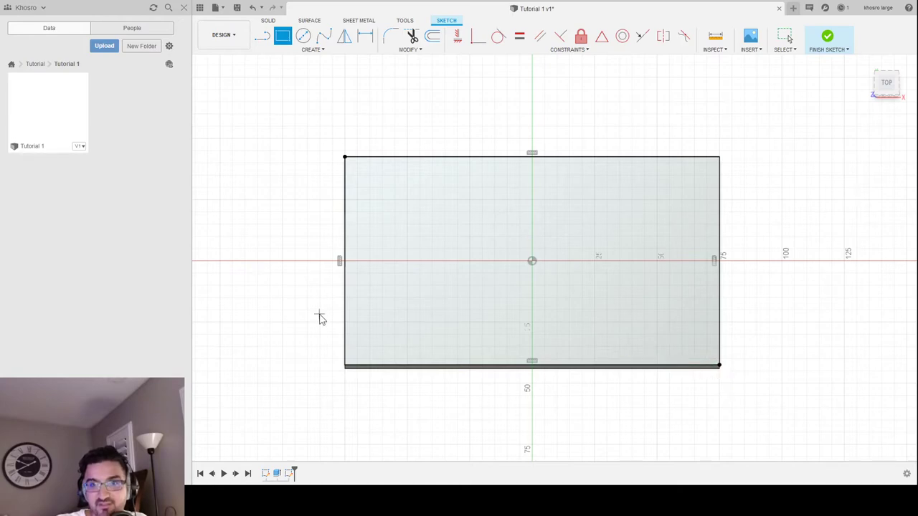
left_click(352, 163)
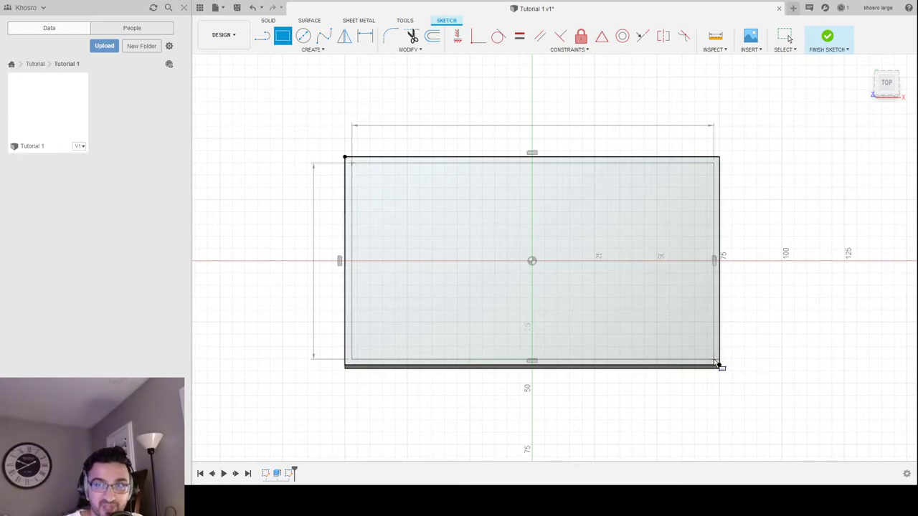
key("Escape")
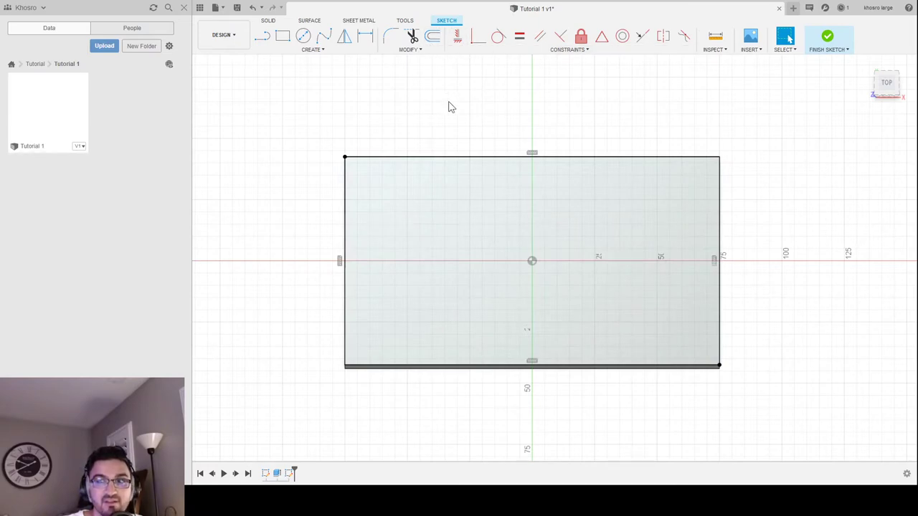
Step: Offset the sketched rectangle 1 mm inward and finish the sketch
left_click(436, 42)
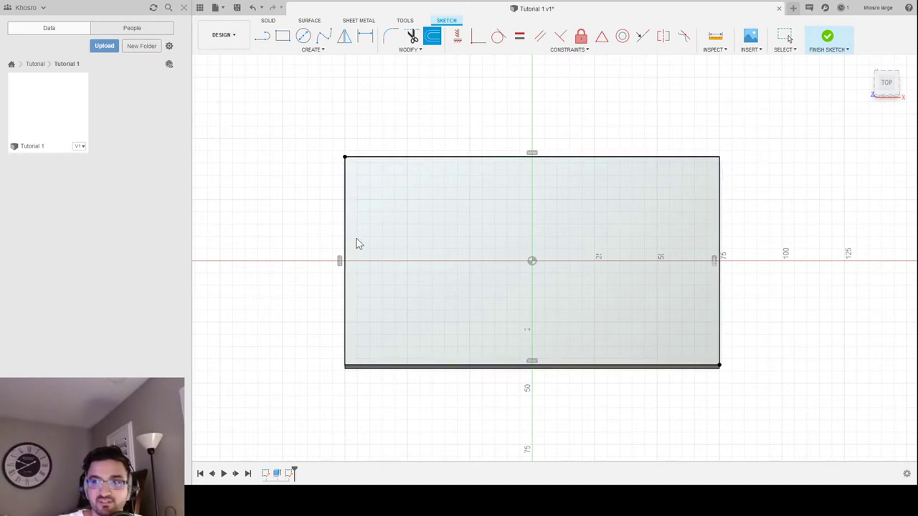
left_click(398, 158)
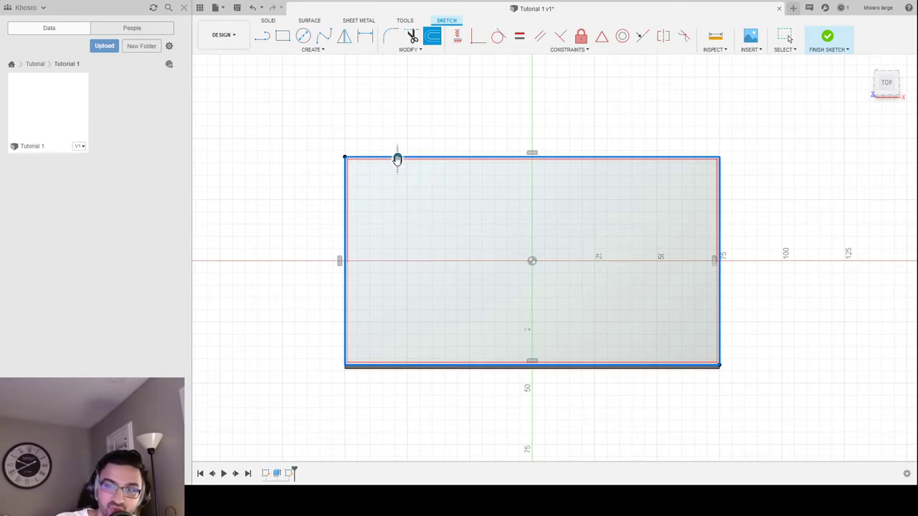
left_click_drag(397, 158, 446, 188)
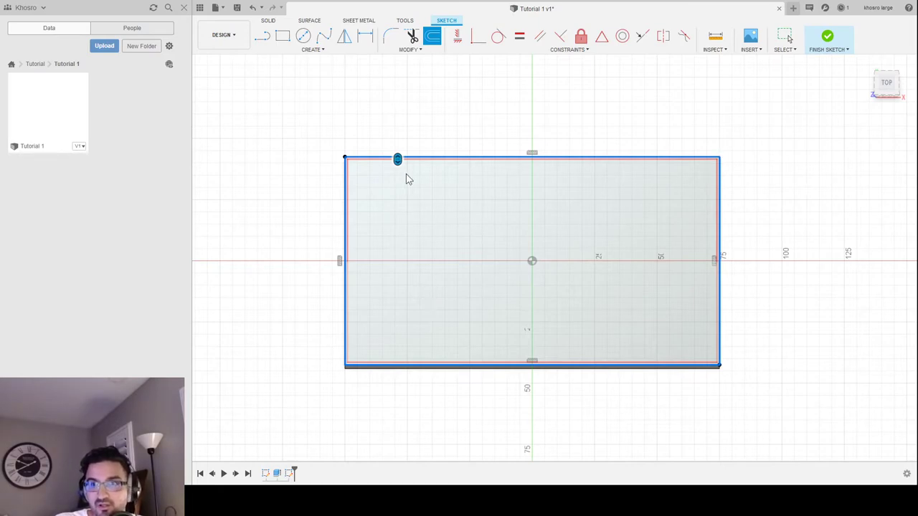
key("Return")
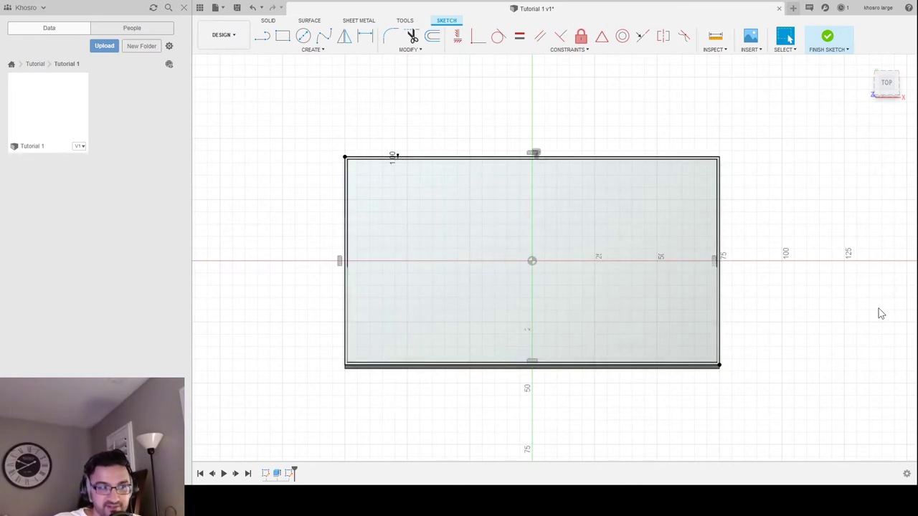
key("Return")
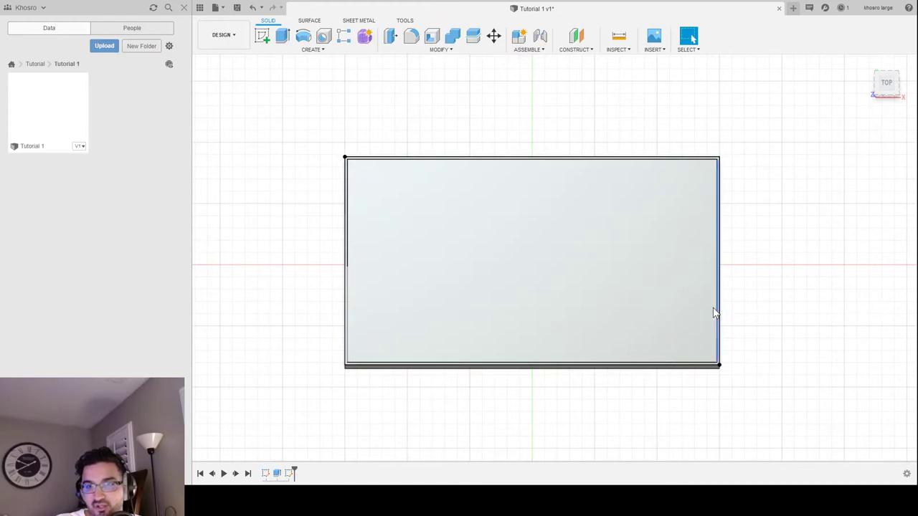
Step: Examine the inner rectangle profile, the narrow border around it and the plate's outer edge up close
left_click(521, 287)
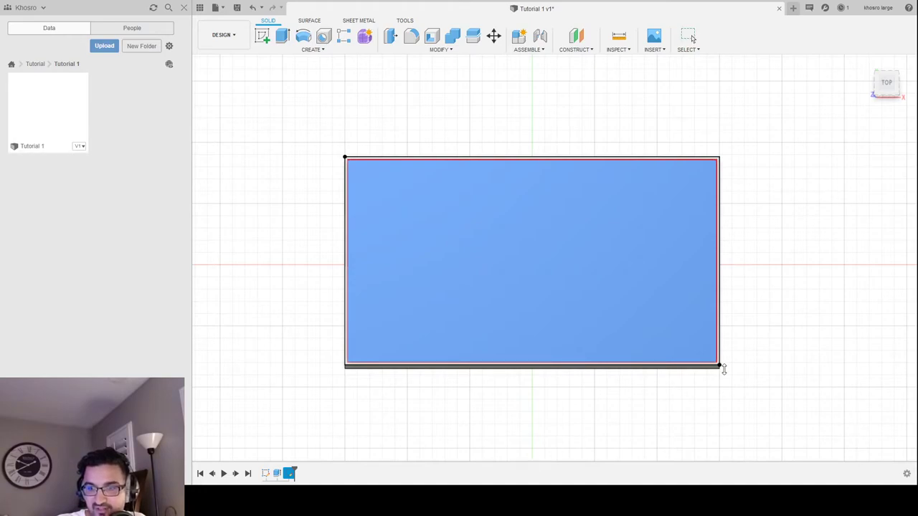
scroll(707, 395, "down", 1)
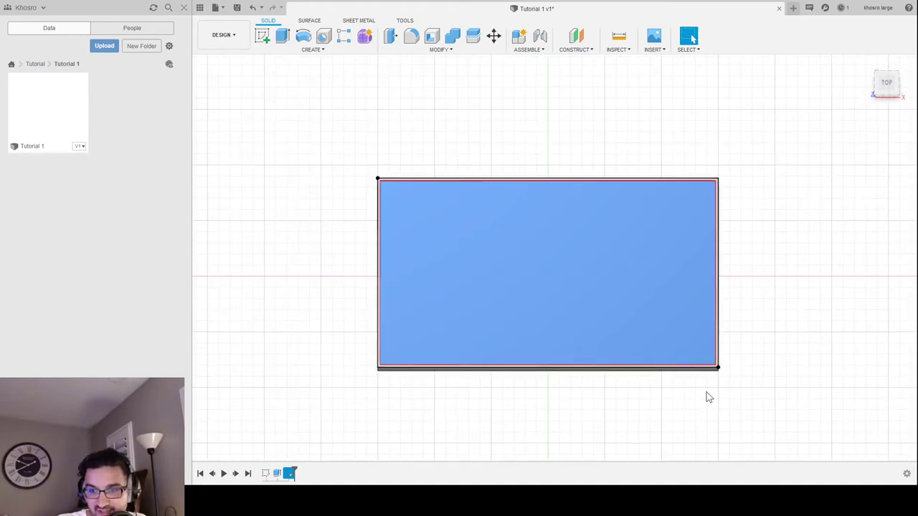
scroll(708, 401, "up", 3)
scroll(708, 403, "down", 2)
scroll(707, 402, "up", 1)
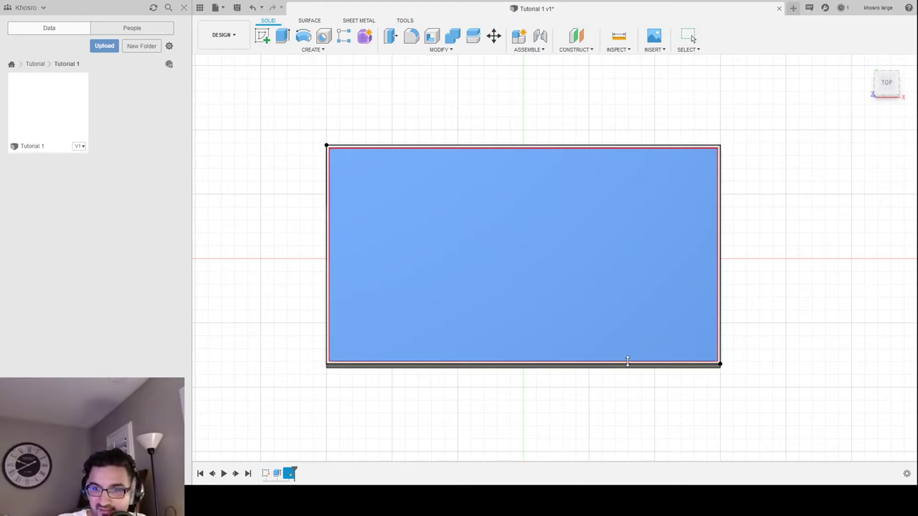
scroll(651, 336, "down", 1)
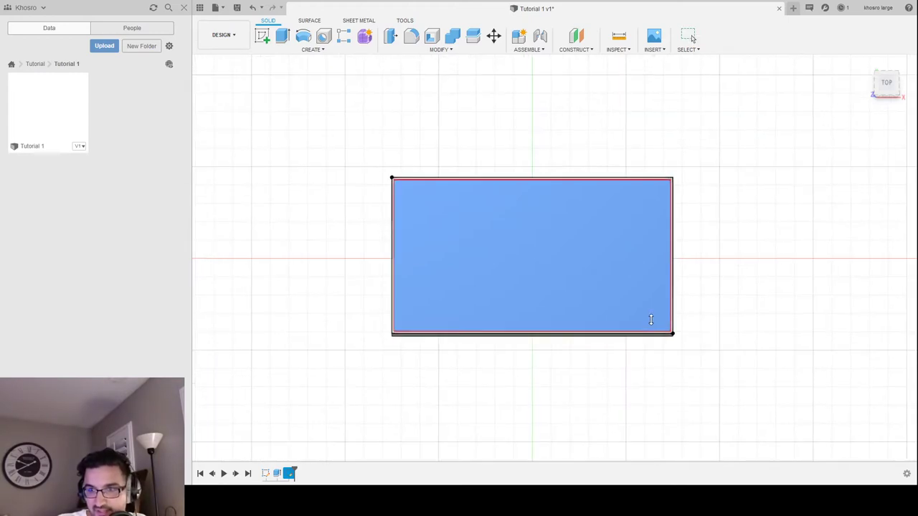
scroll(642, 348, "up", 4)
scroll(625, 371, "down", 1)
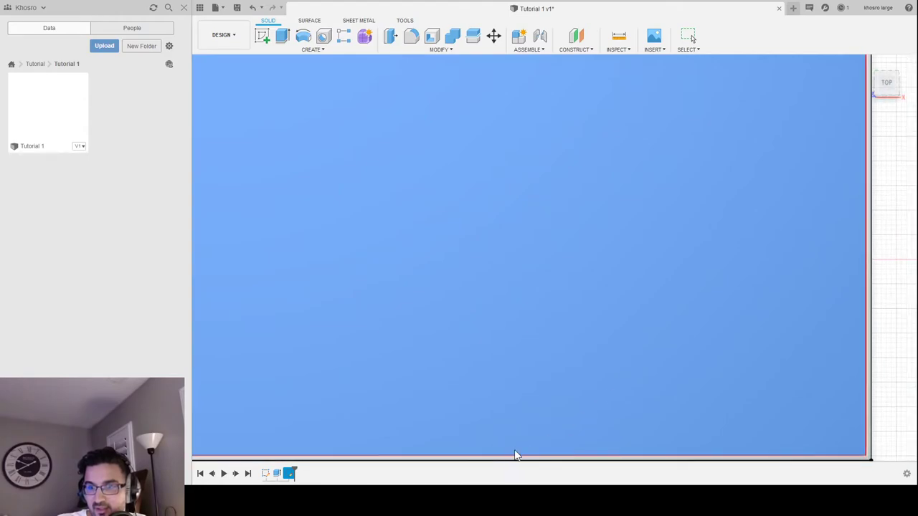
scroll(782, 406, "down", 3)
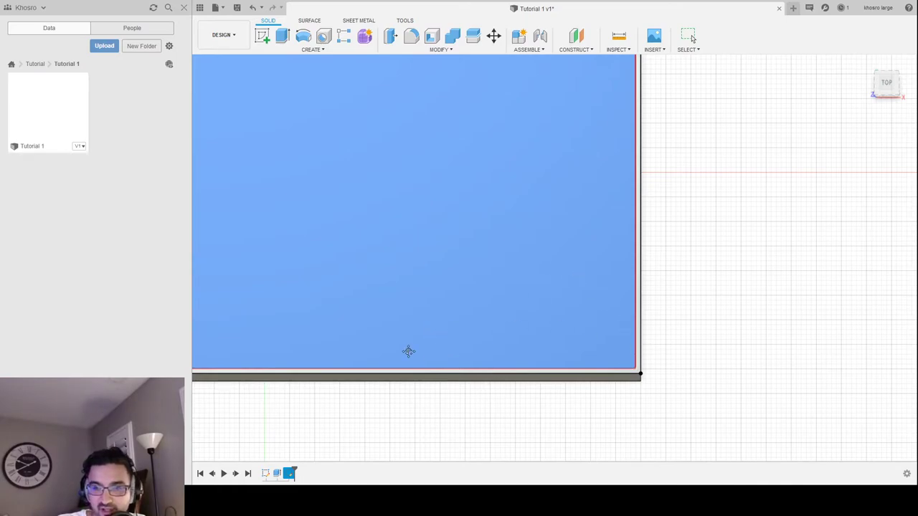
scroll(439, 252, "up", 1)
scroll(463, 289, "down", 2)
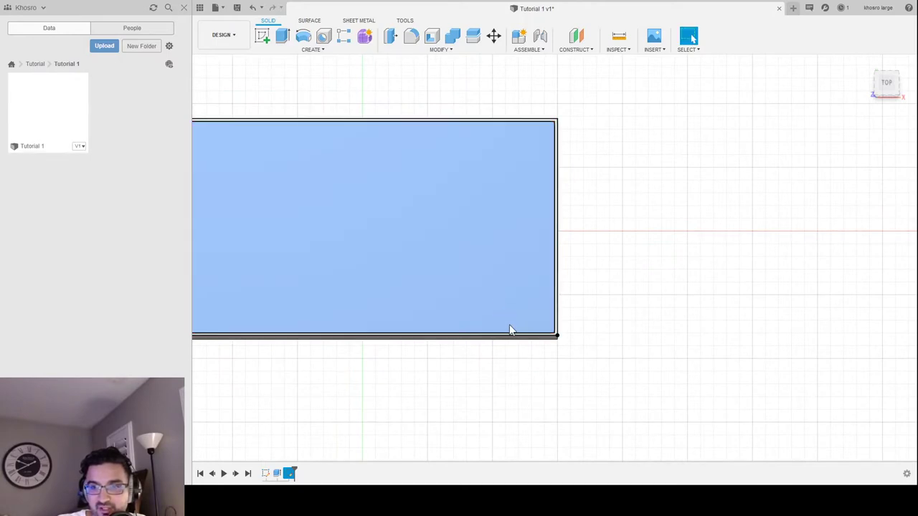
left_click(456, 337)
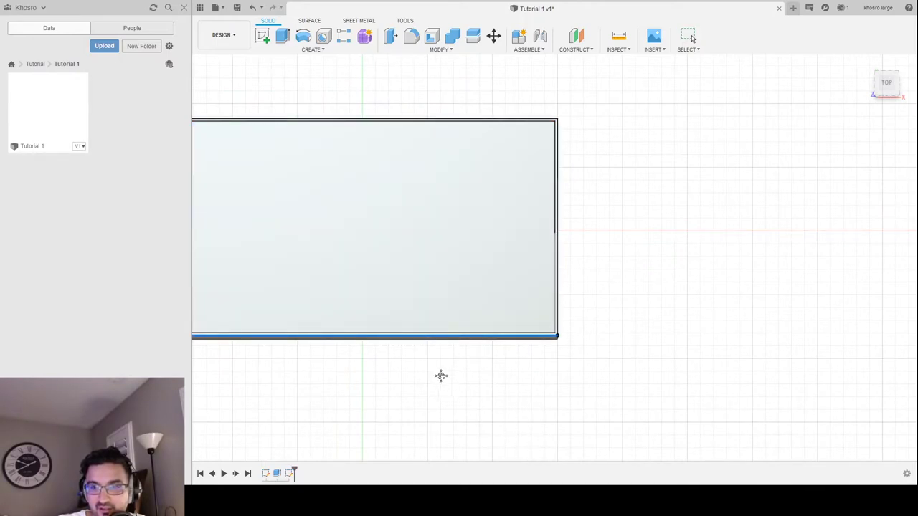
middle_click_drag(441, 375, 471, 359)
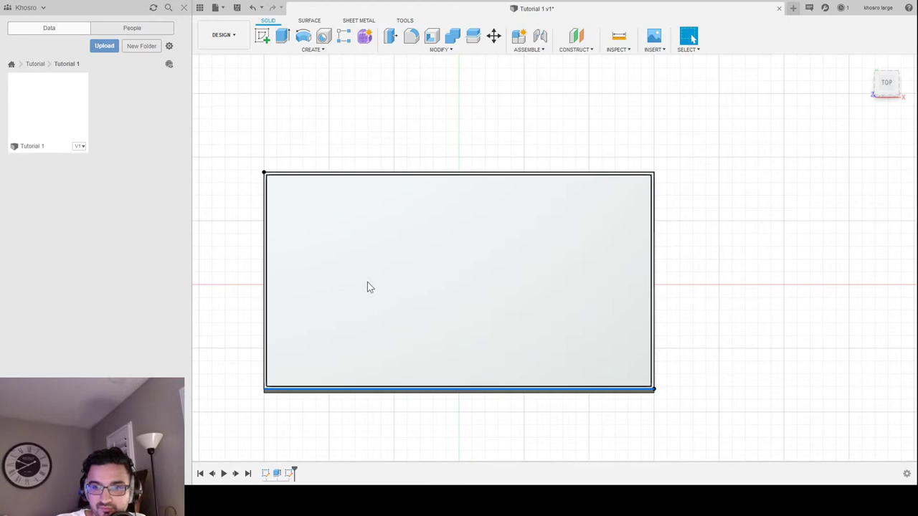
left_click(221, 285)
Step: Extrude the inner rectangle profile 8 mm upward from the plate's top face
left_click(441, 265)
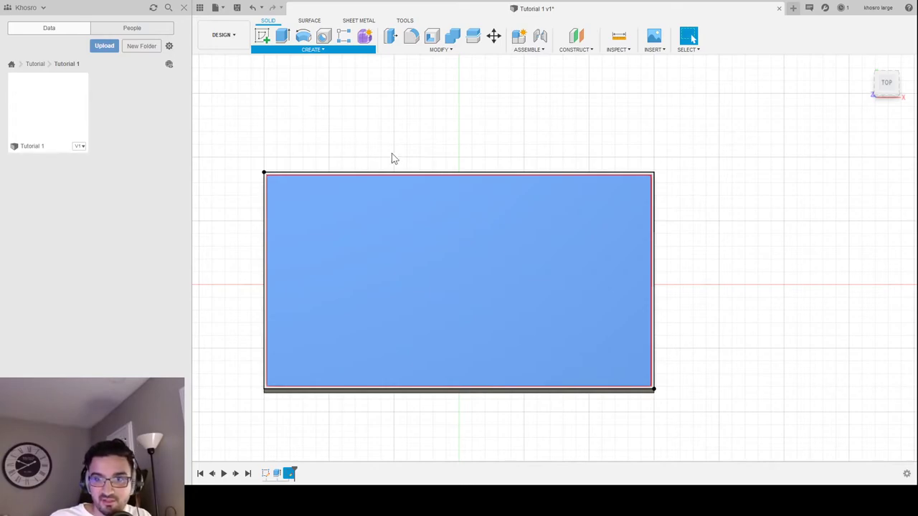
key("e")
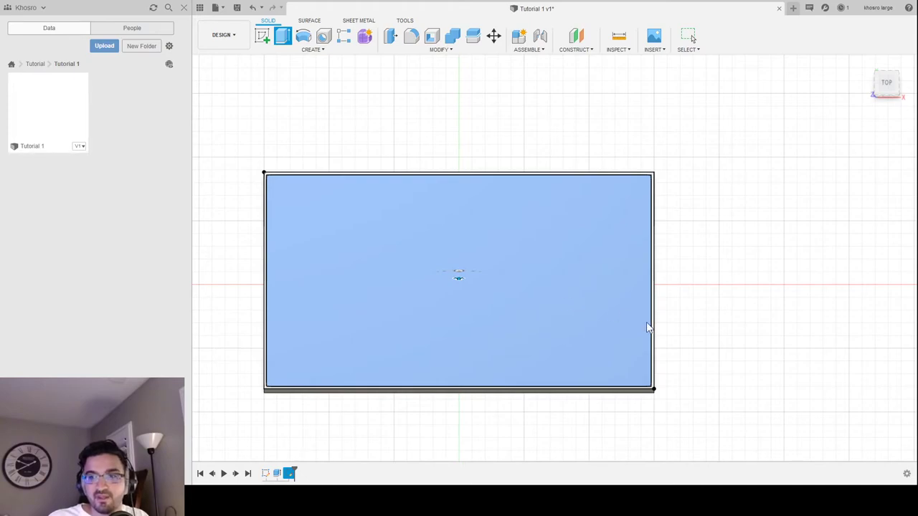
middle_click_drag(657, 403, 643, 264, "shift")
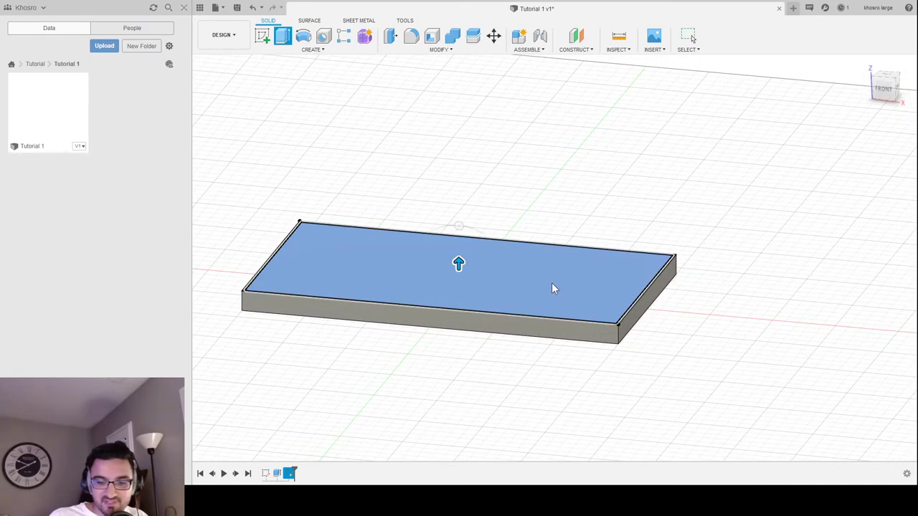
key("e")
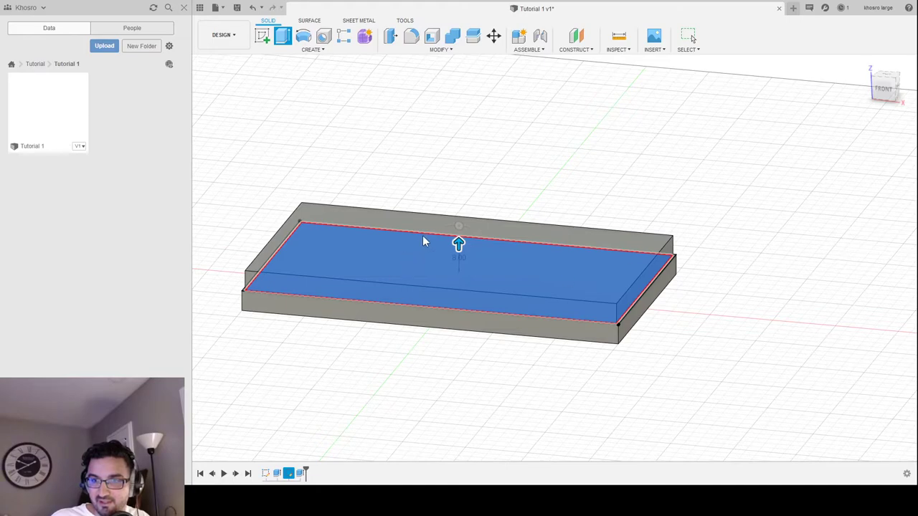
key("Return")
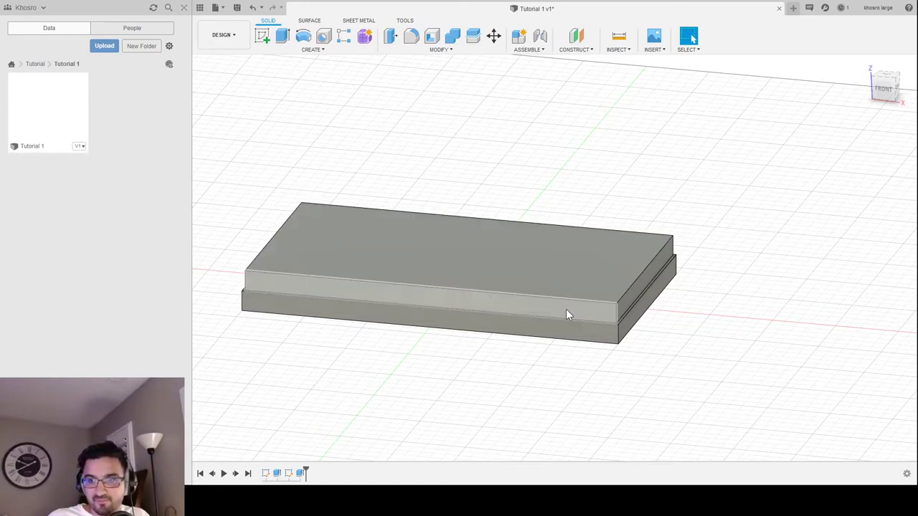
Step: Start a new sketch on the top face of the raised inner block
left_click(363, 264)
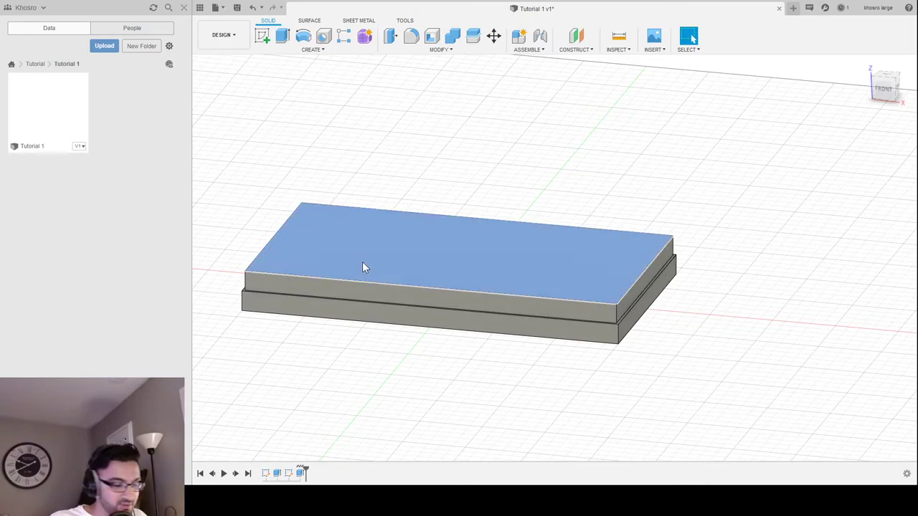
left_click(262, 36)
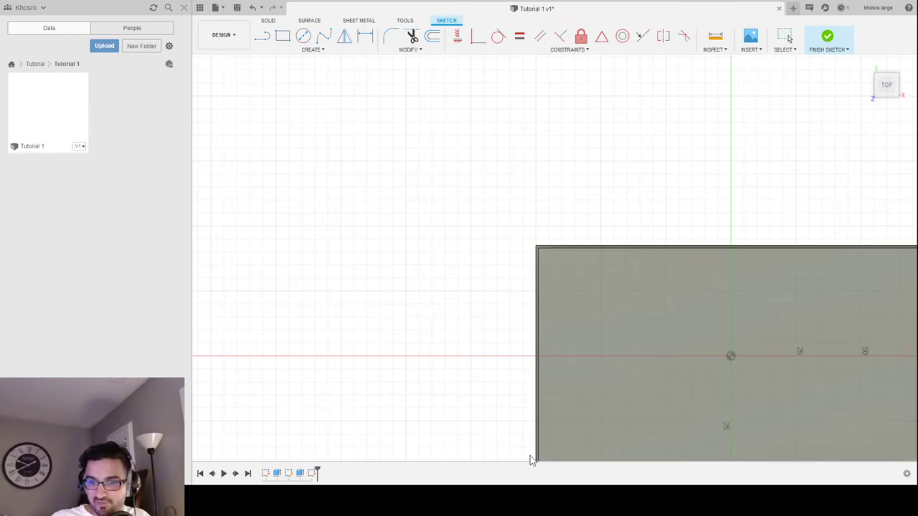
mouse_move(722, 381)
middle_mouse_down()
mouse_move(615, 330)
mouse_move(510, 309)
mouse_move(474, 319)
mouse_move(508, 314)
mouse_move(505, 298)
middle_mouse_up()
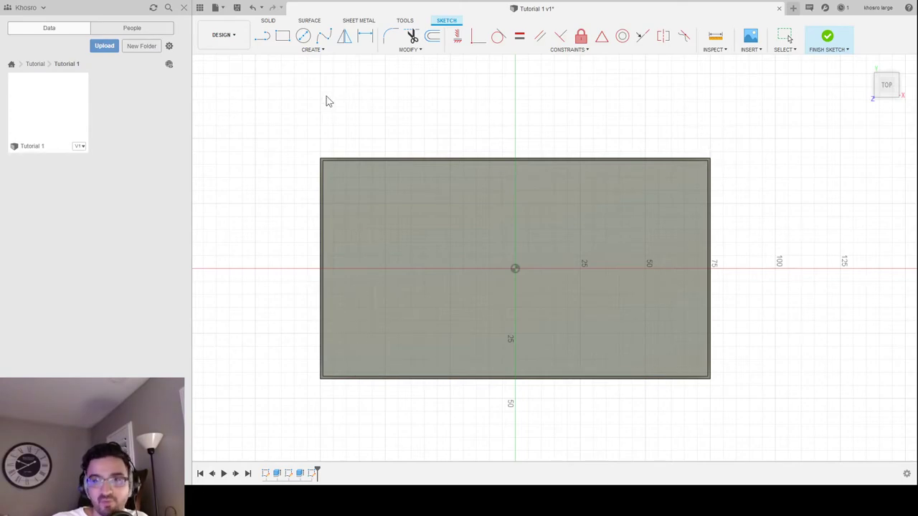
left_click(294, 52)
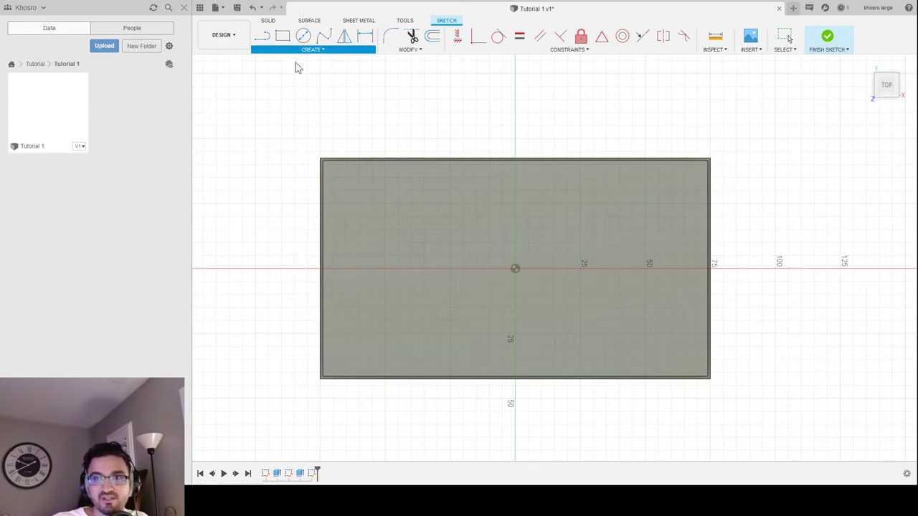
Step: Sketch a rectangle over the raised block's top face, spanning it from its lower-right corner to its upper-left corner
key("r")
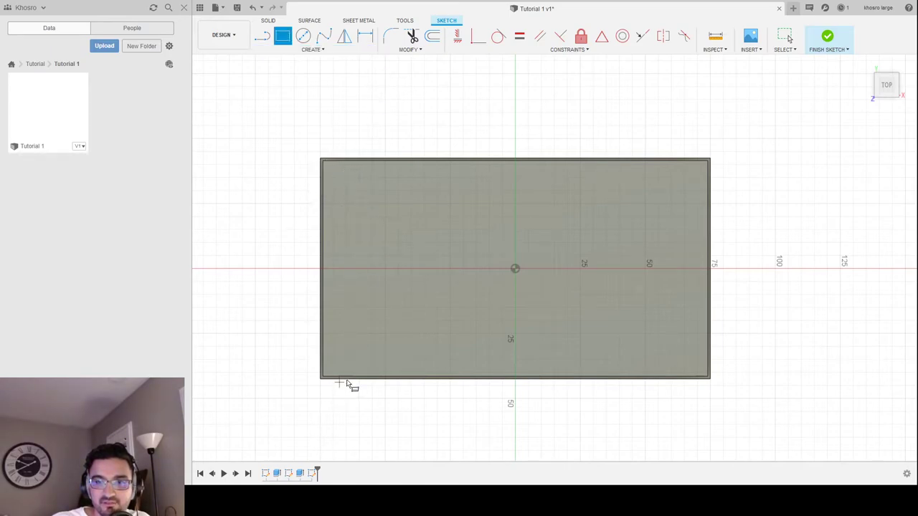
left_click(709, 377)
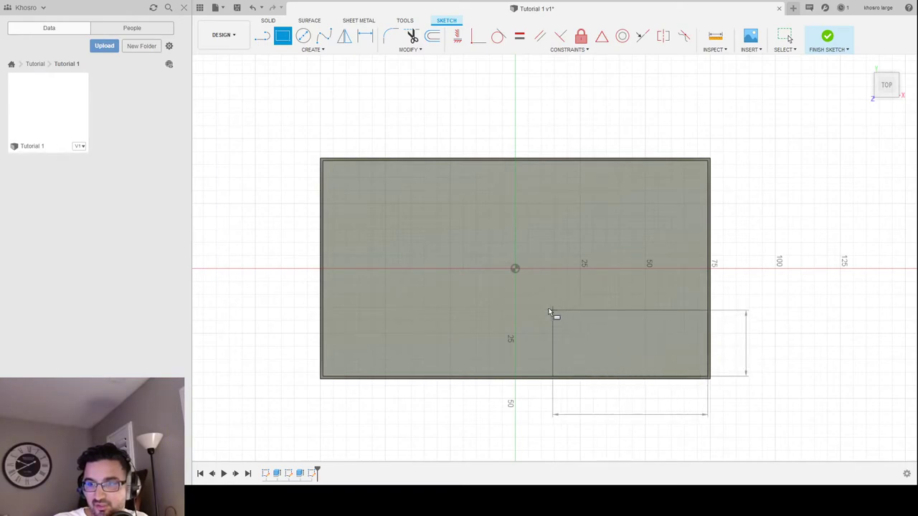
left_click(323, 164)
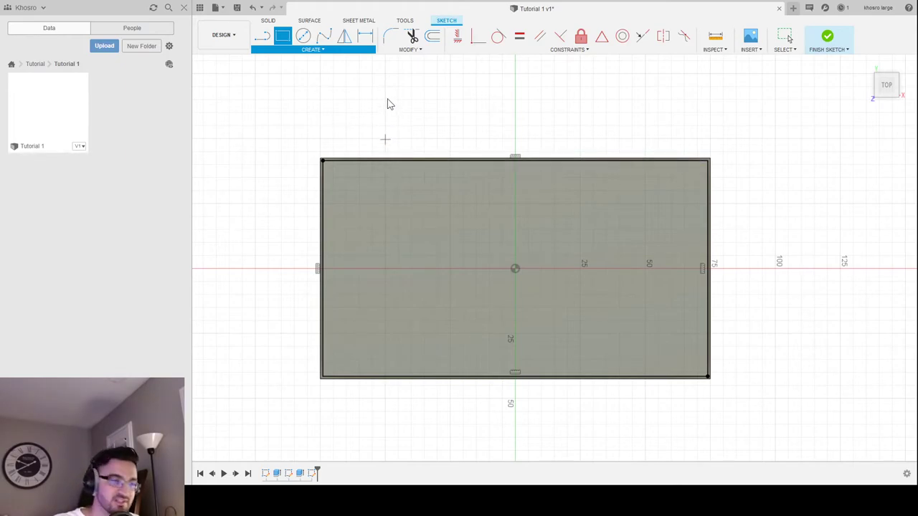
Step: Try a two-point circle in the left half of the rectangle and delete it
key("c")
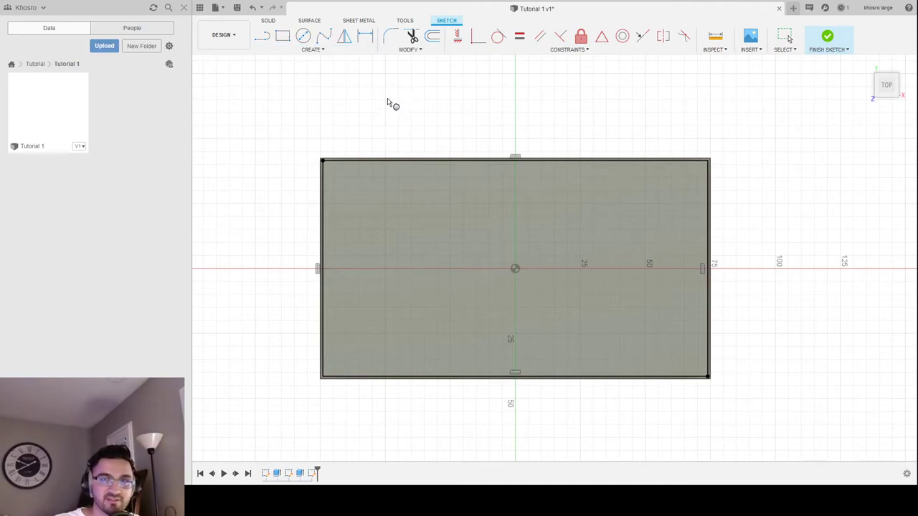
left_click(406, 202)
left_click(406, 296)
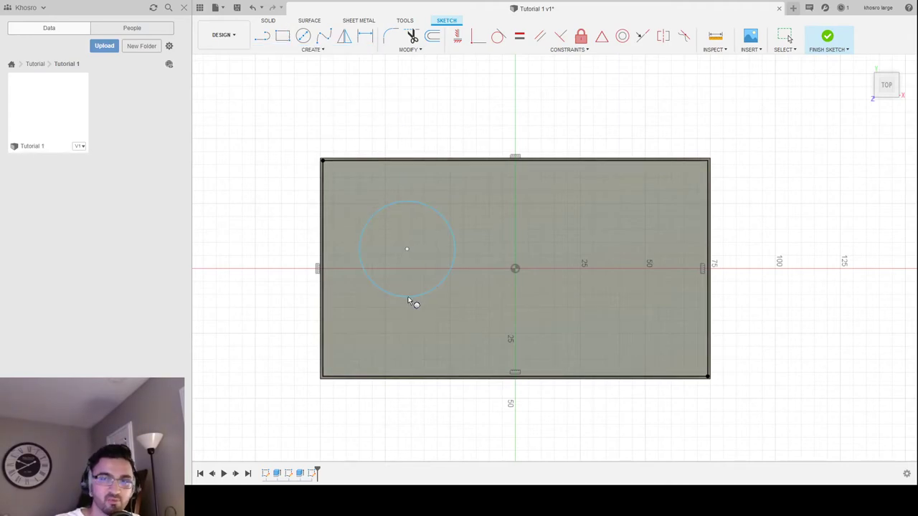
key("Escape")
left_click(407, 296)
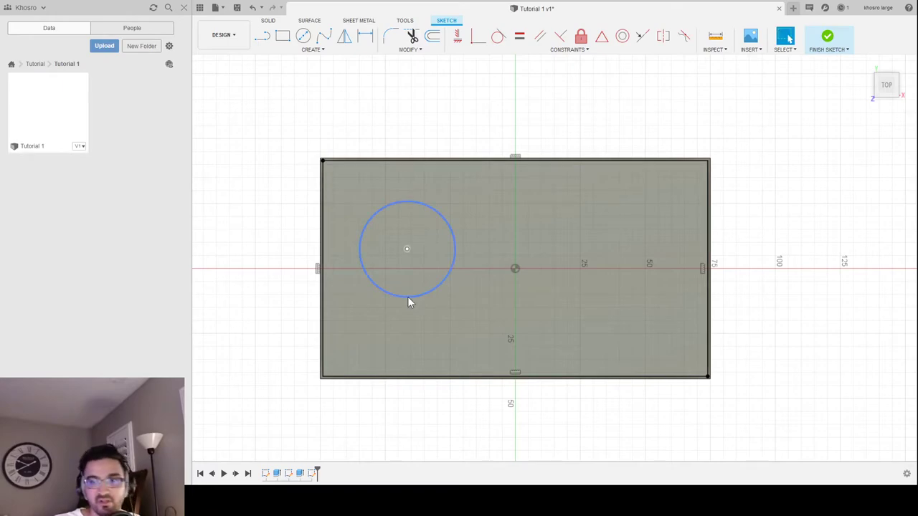
key("Delete")
key("c")
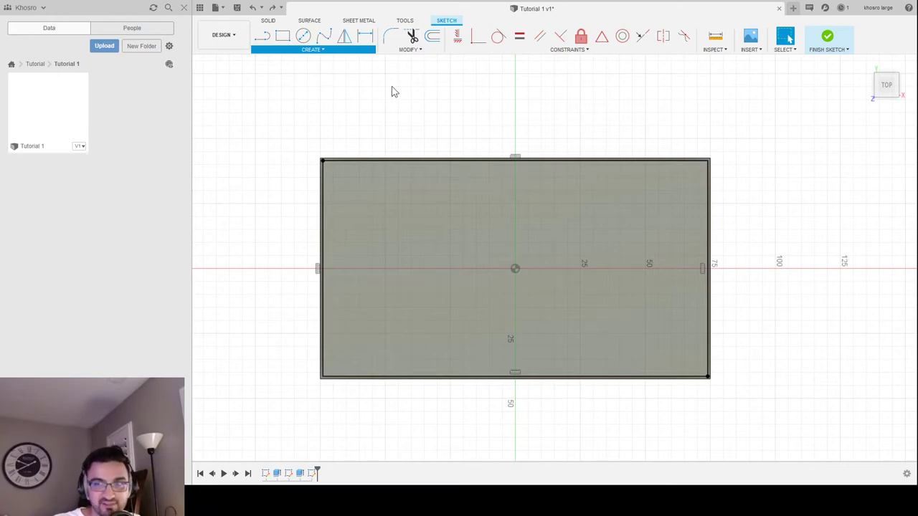
key("c")
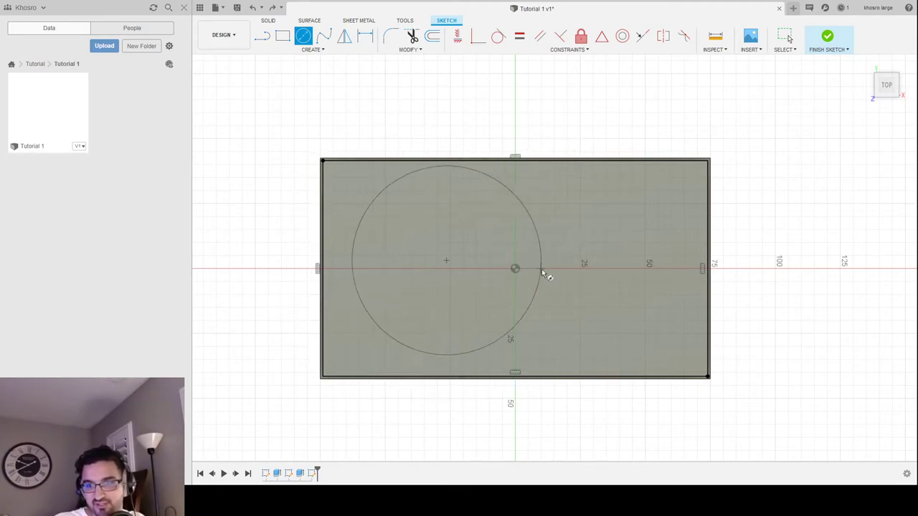
key("Escape")
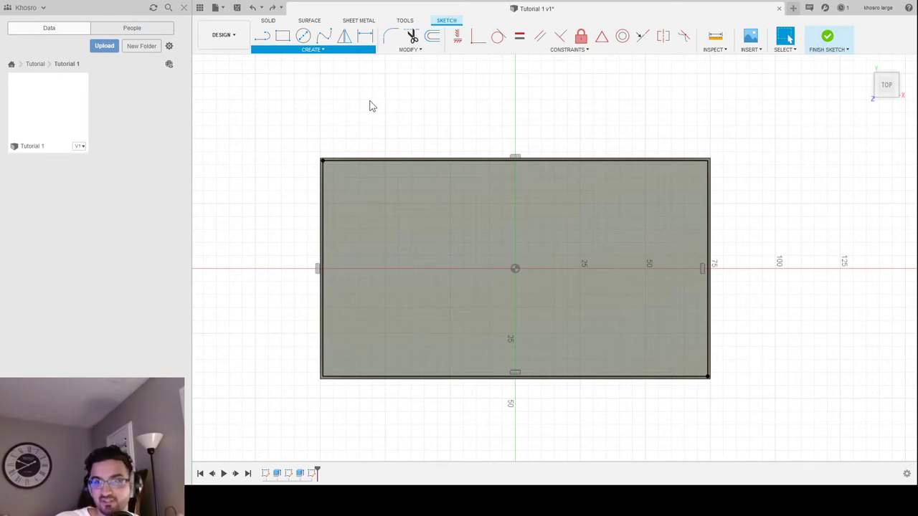
left_click(347, 162)
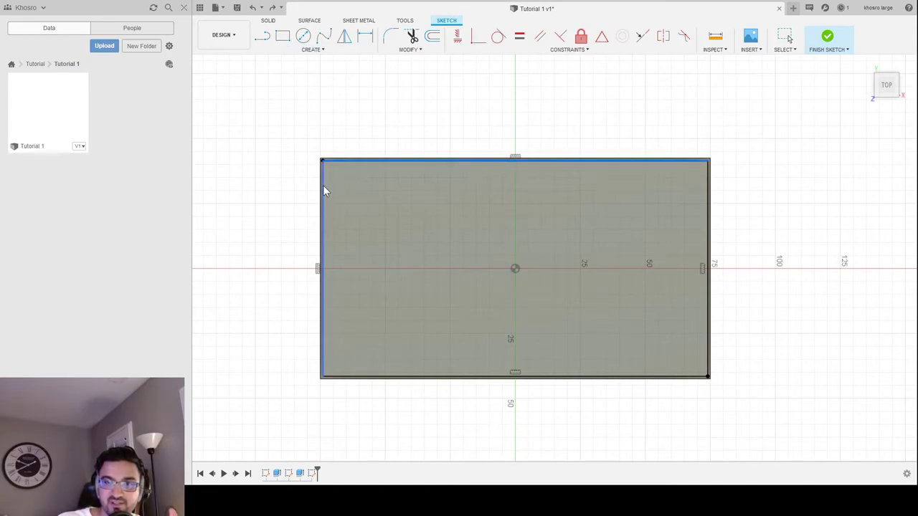
left_click(323, 185, "shift")
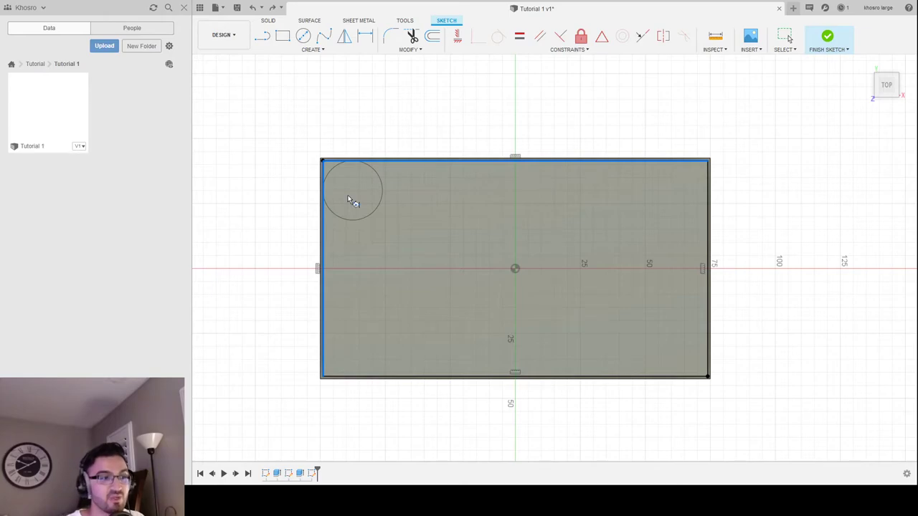
key("Escape")
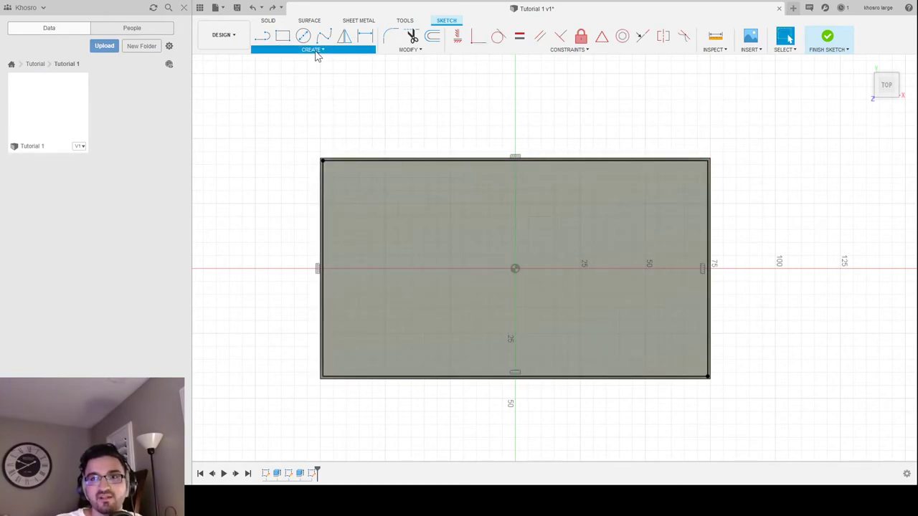
Step: Offset the sketched rectangle 1 mm inward
left_click(432, 43)
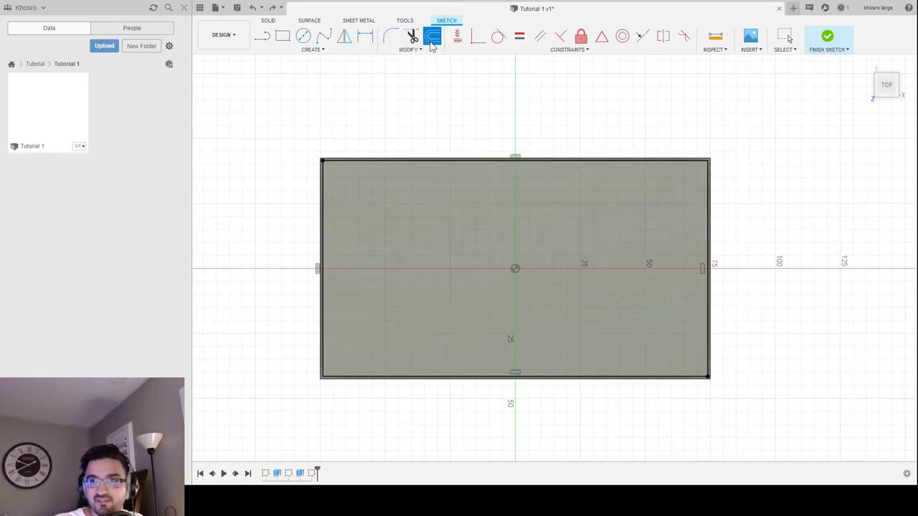
left_click(369, 162)
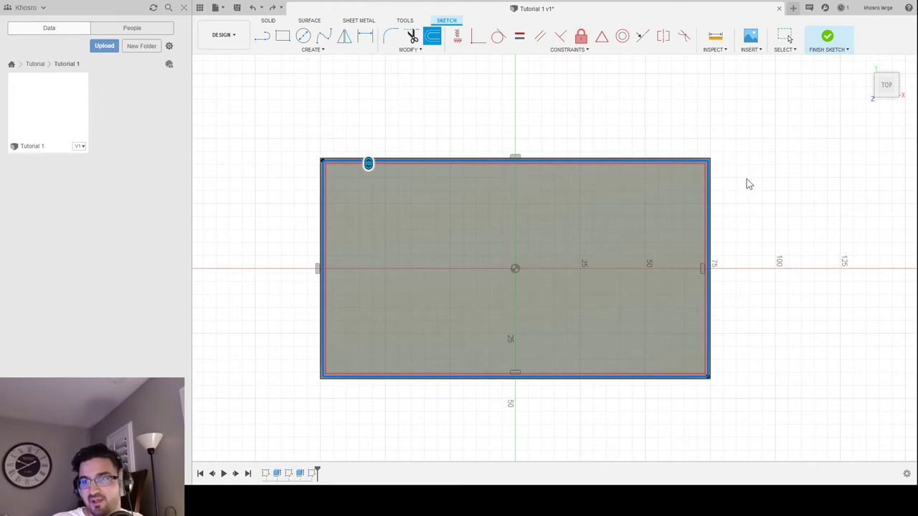
key("Return")
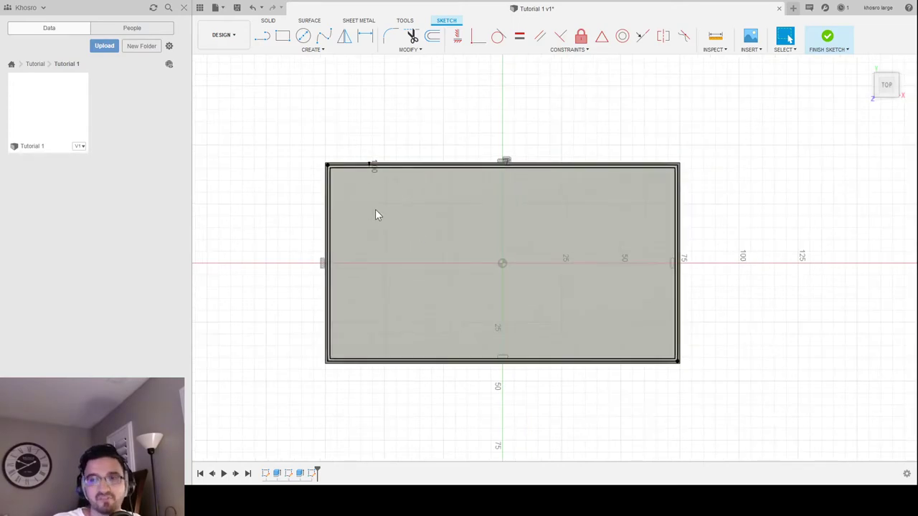
scroll(375, 215, "up", 3)
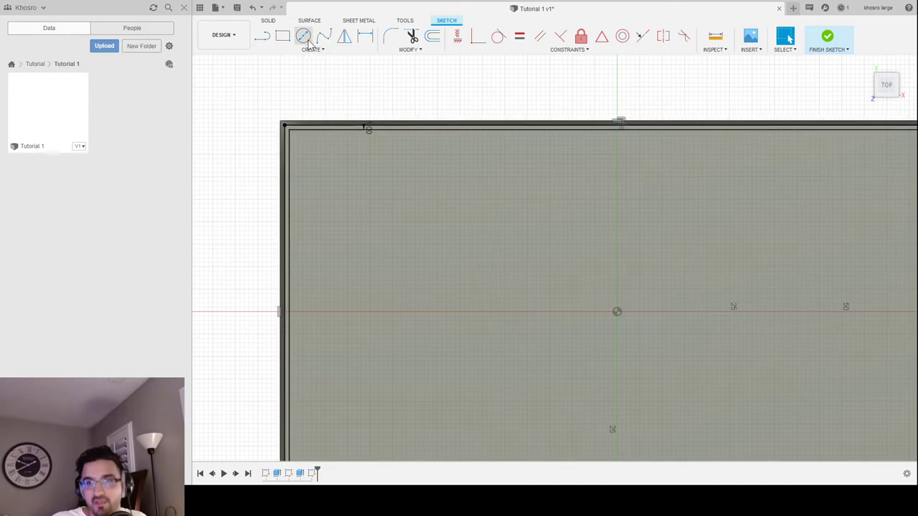
left_click(305, 38)
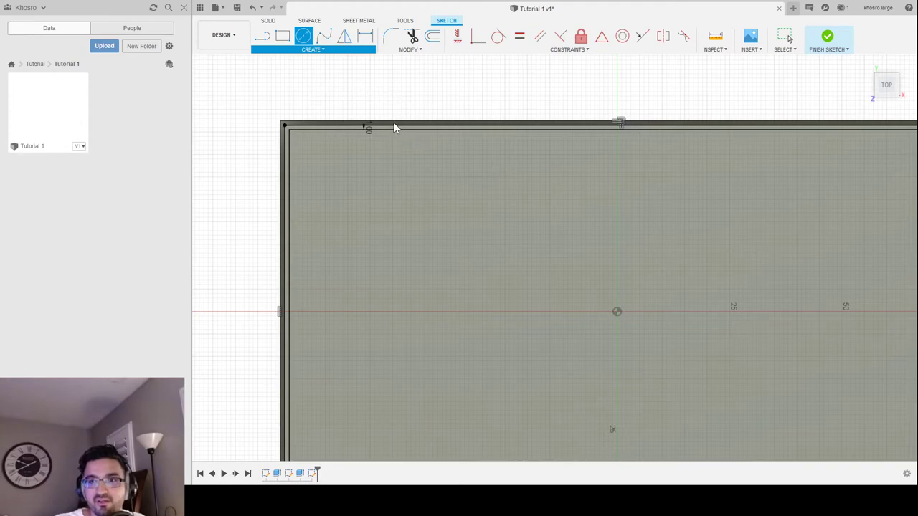
key("Escape")
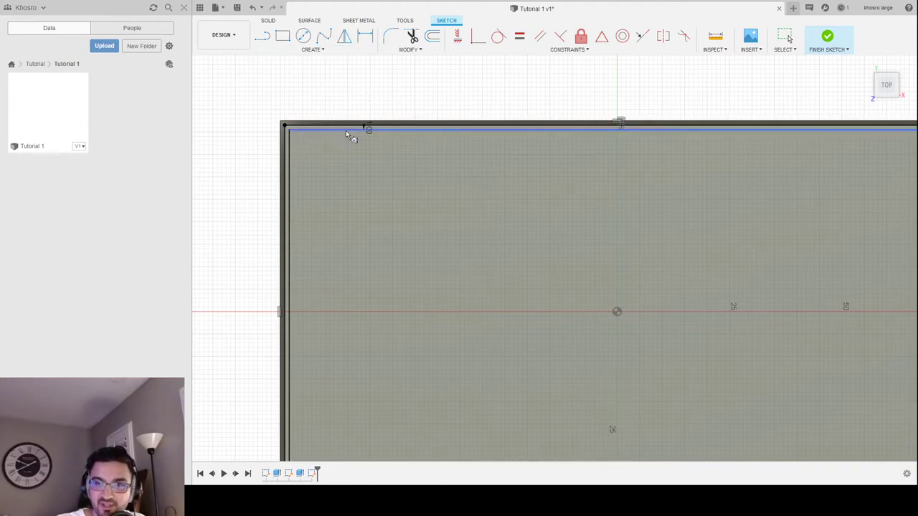
left_click(424, 133)
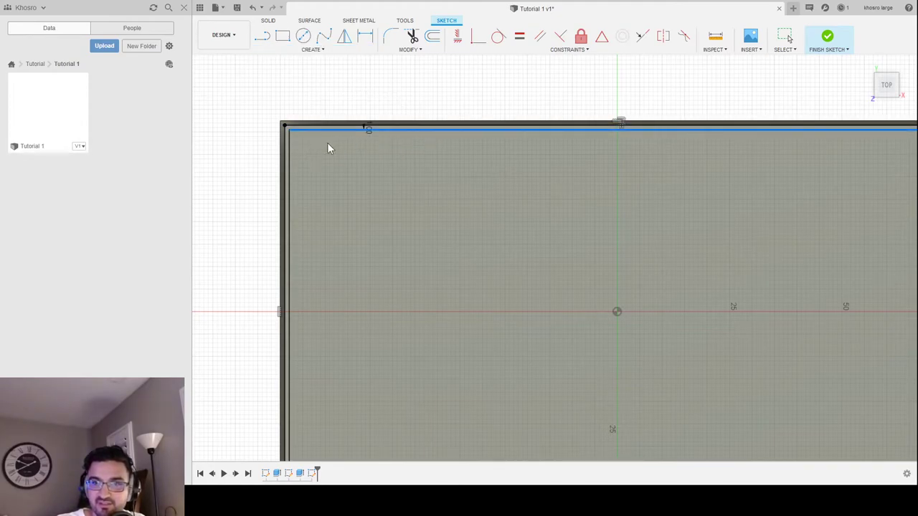
left_click(290, 156)
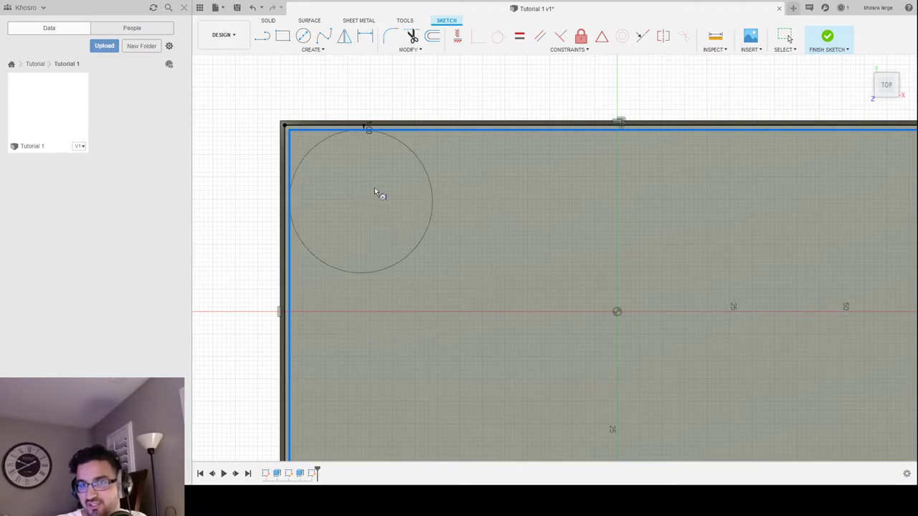
key("Escape")
Step: Measure the distance between the inner rectangle's two long edges and the angle between its upper and left edges
scroll(726, 181, "up", 1)
scroll(726, 182, "down", 3)
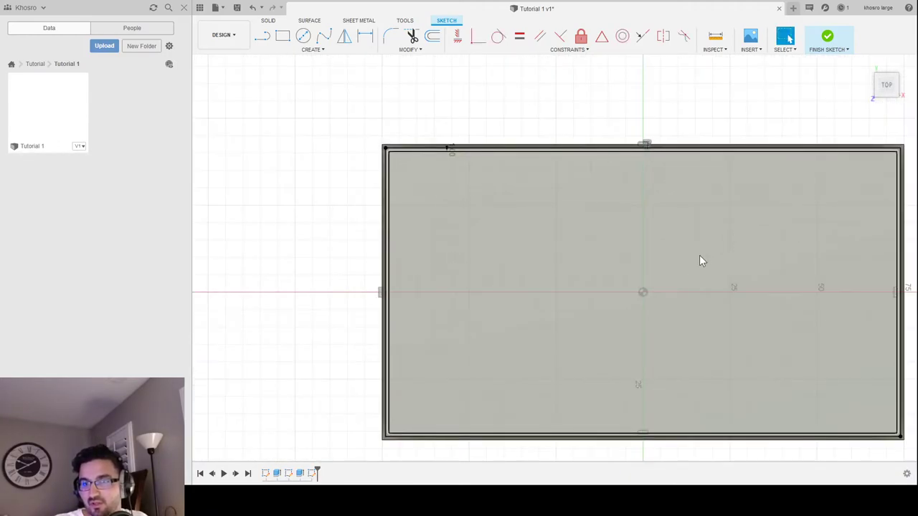
middle_click_drag(702, 261, 733, 246, "shift")
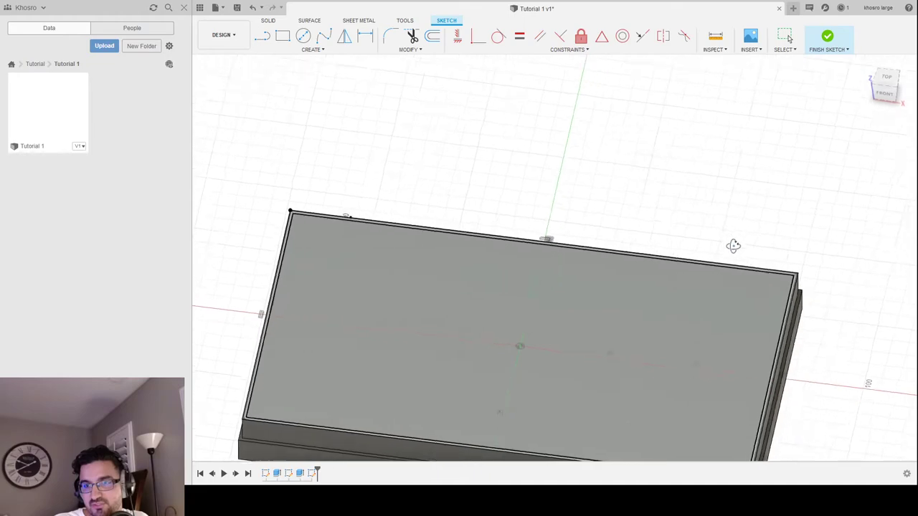
key("F5")
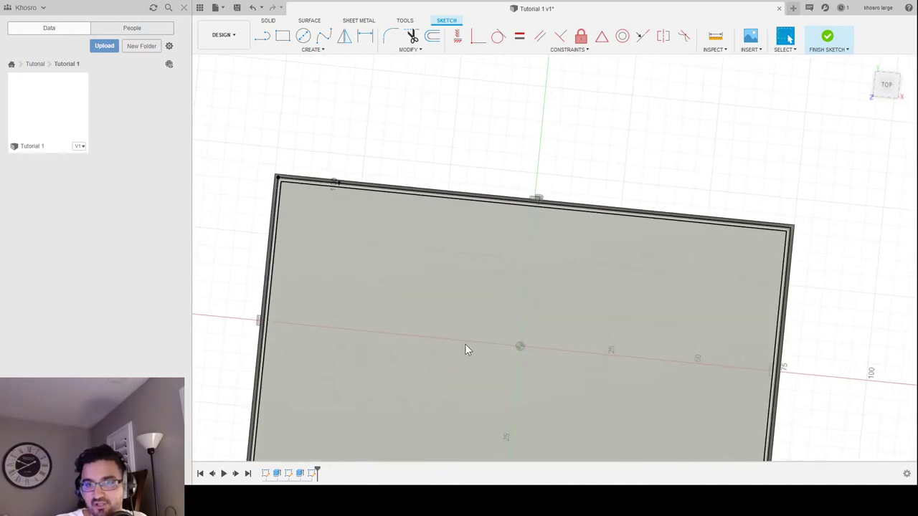
middle_click_drag(515, 256, 533, 168)
scroll(609, 241, "up", 1)
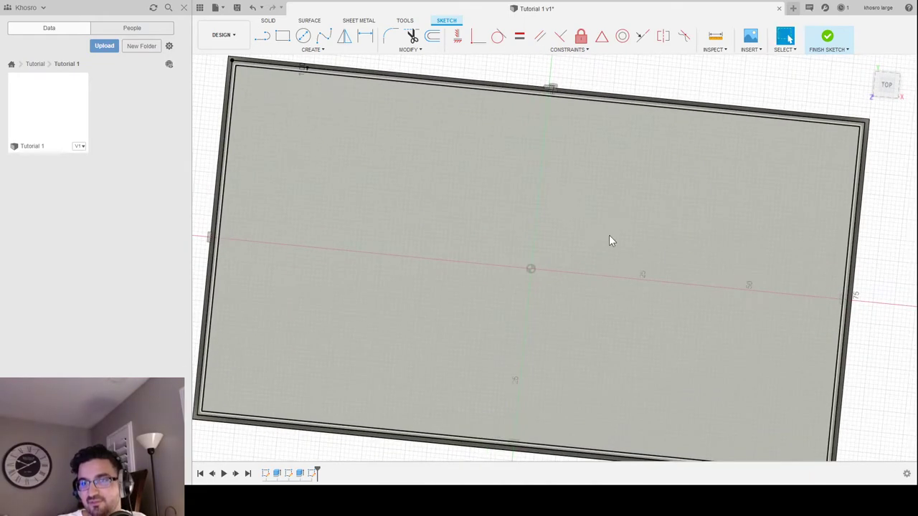
key("F6")
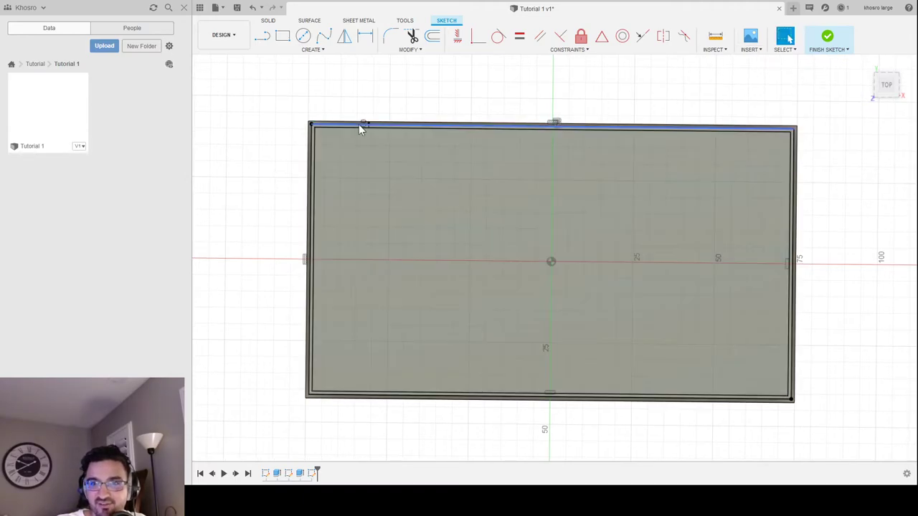
left_click(717, 38)
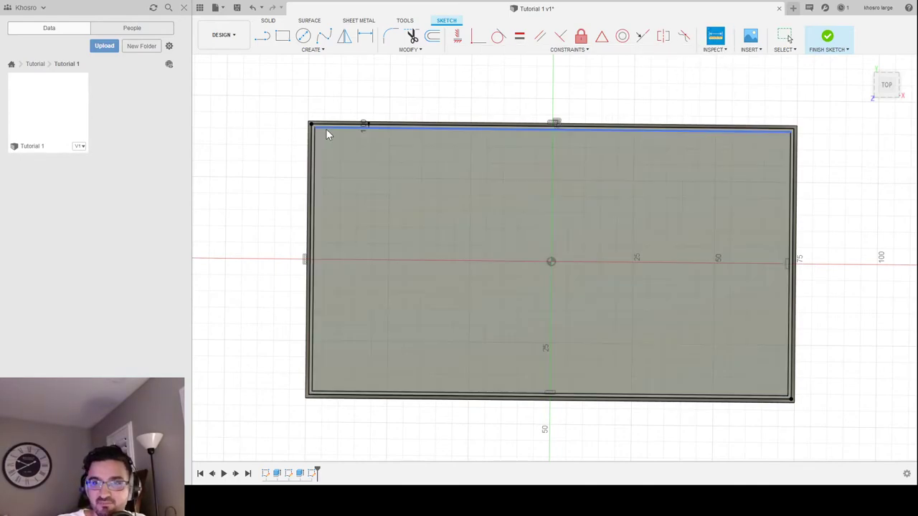
left_click(346, 393)
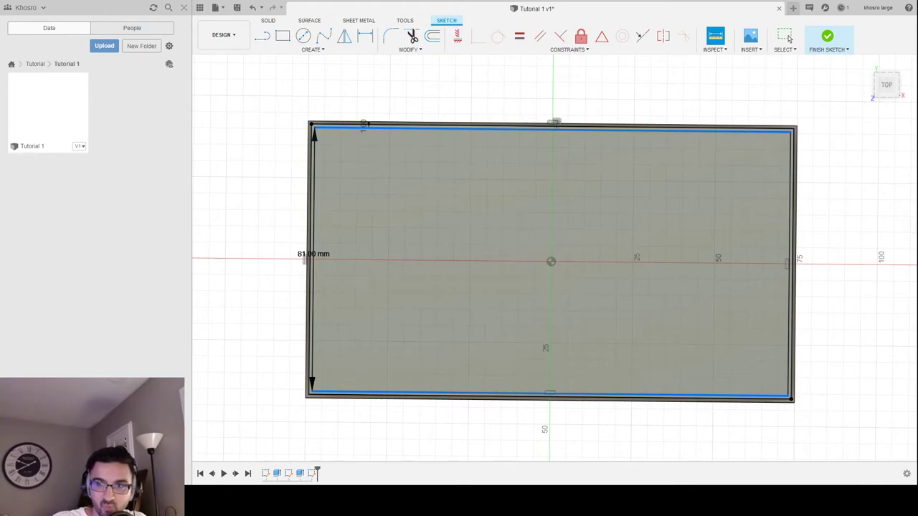
left_click(309, 297, "shift")
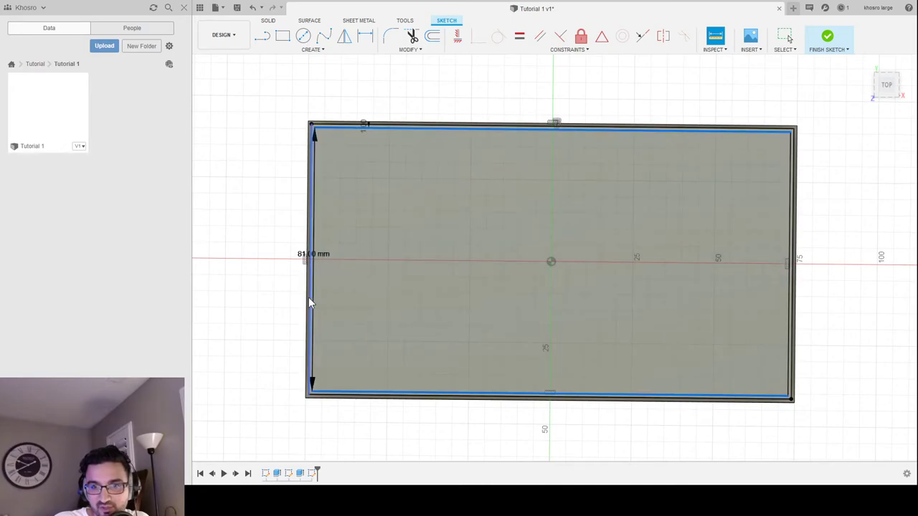
key("Escape")
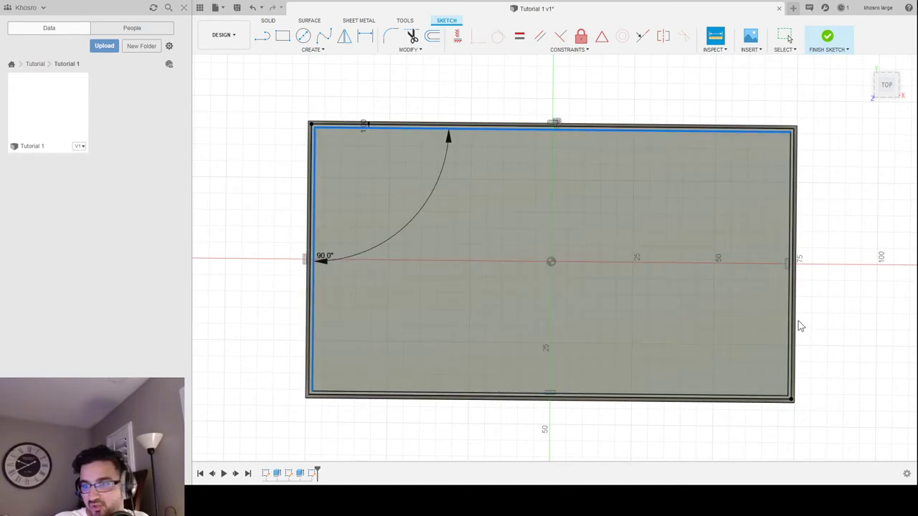
key("Escape")
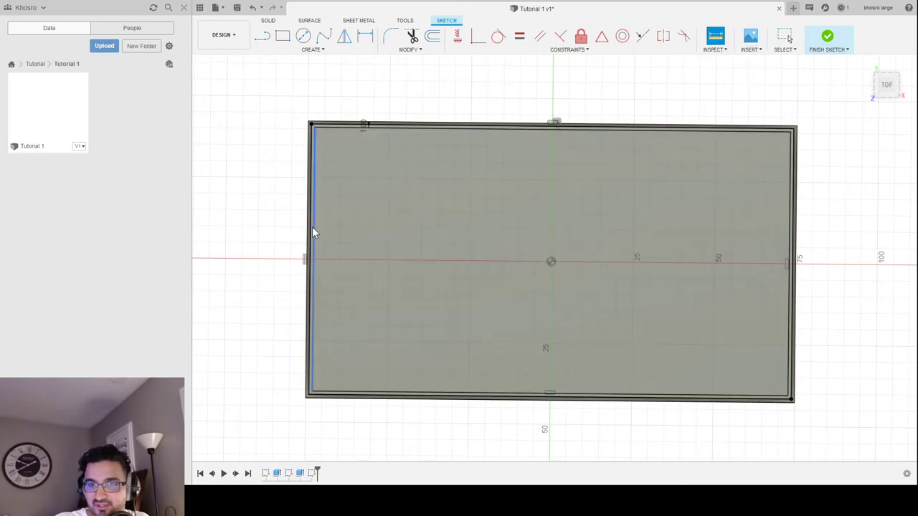
Step: Measure the distance between the inner rectangle's two short edges and inspect the profile it encloses
left_click(312, 226)
left_click(789, 291)
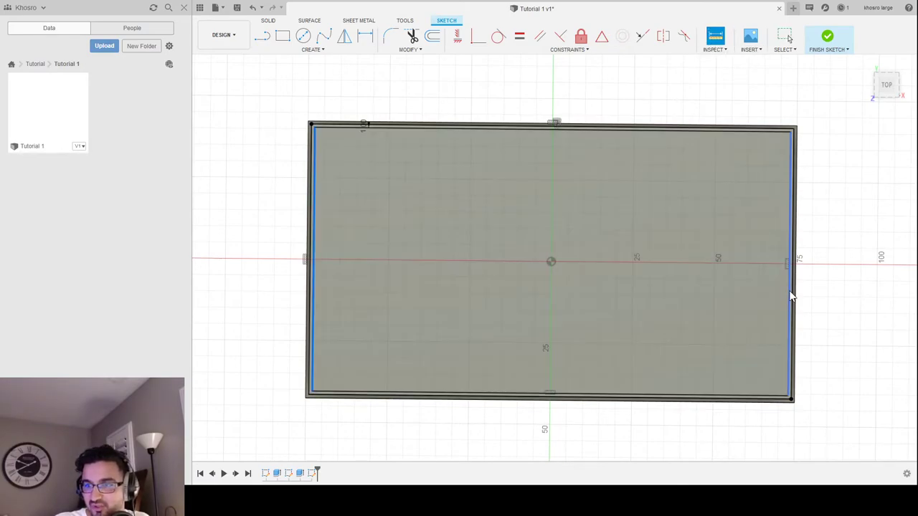
left_click(586, 390)
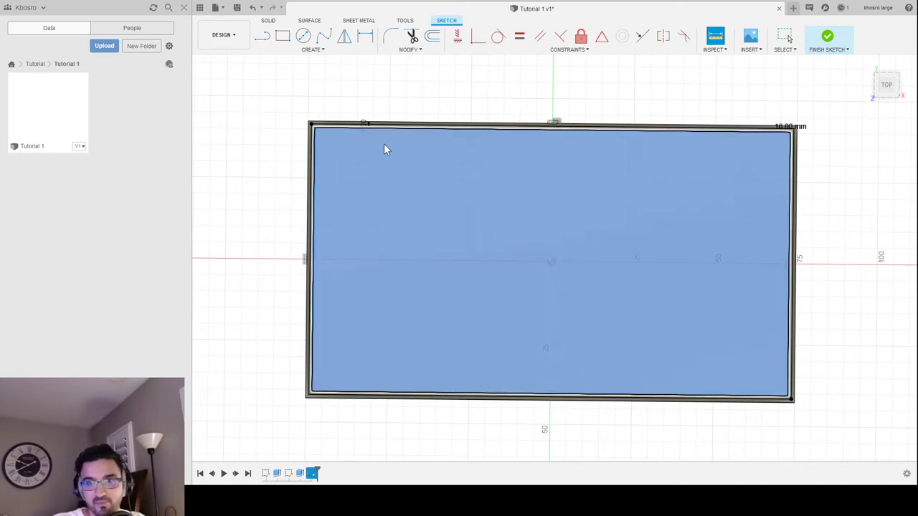
left_click(337, 137)
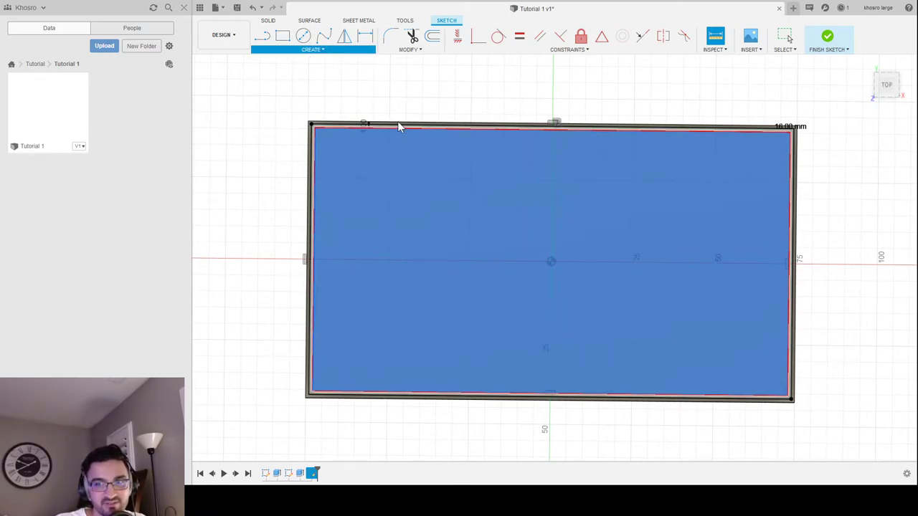
Step: Sketch a two-tangent circle with a 10 mm radius against the inner rectangle's upper and left edges
key("Escape")
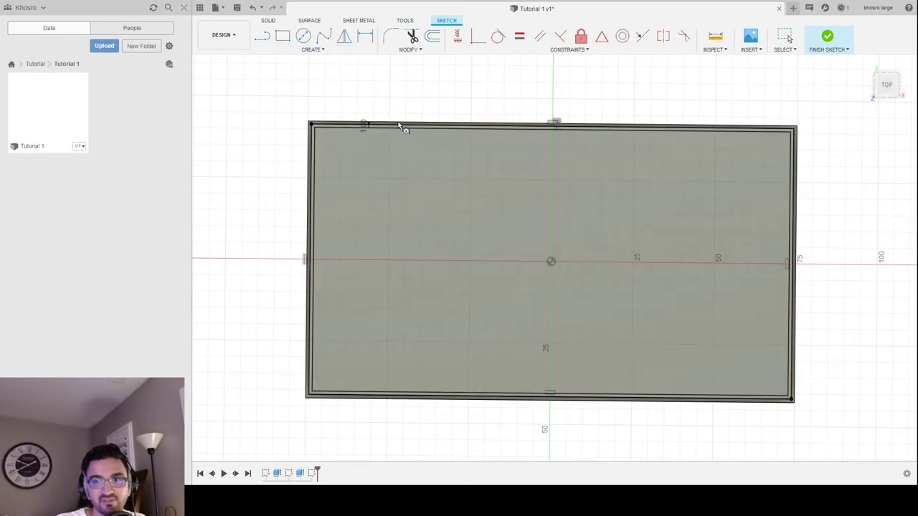
left_click(338, 127)
left_click(316, 144)
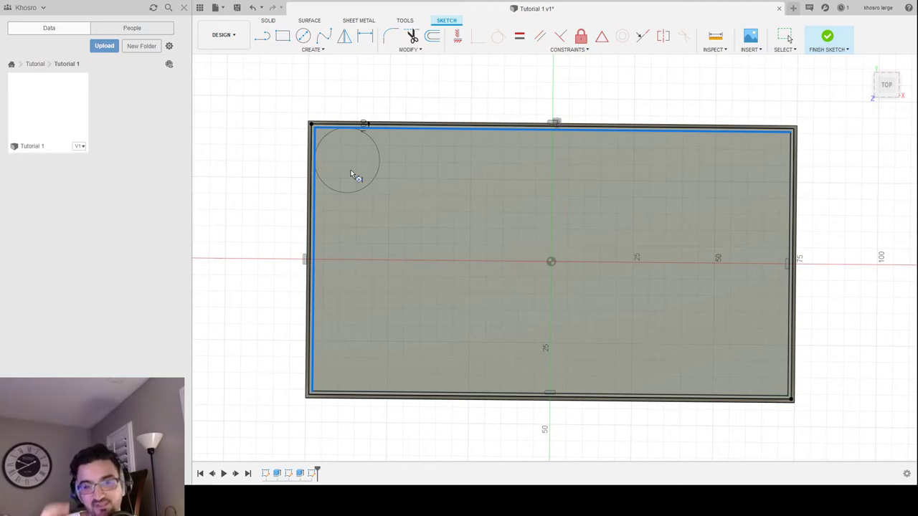
key("Return")
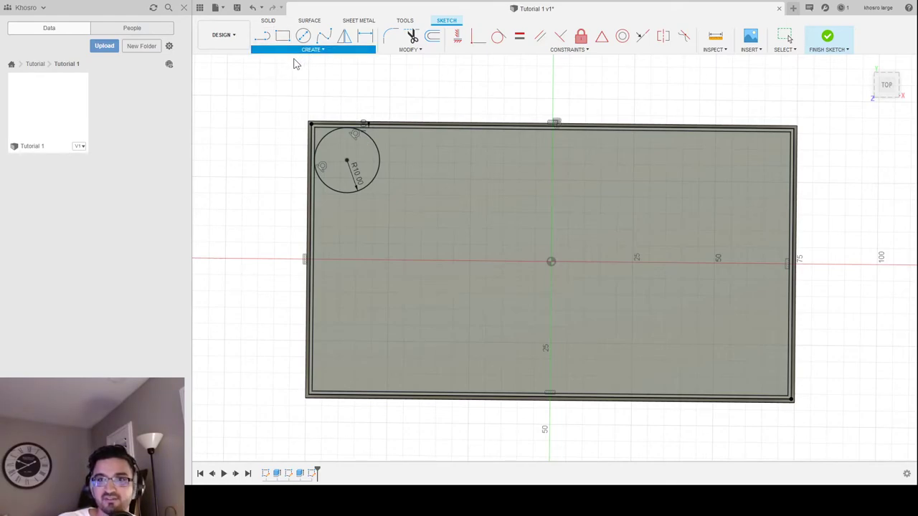
key("l")
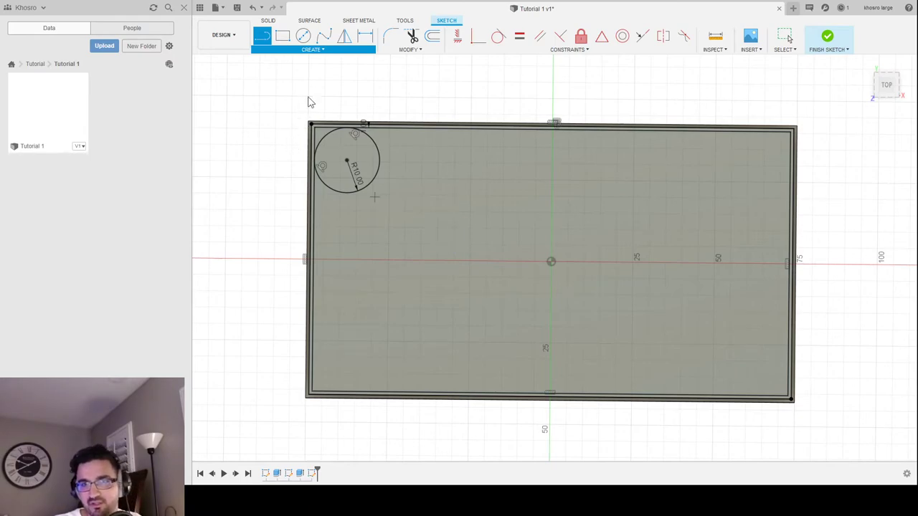
scroll(380, 203, "up", 4)
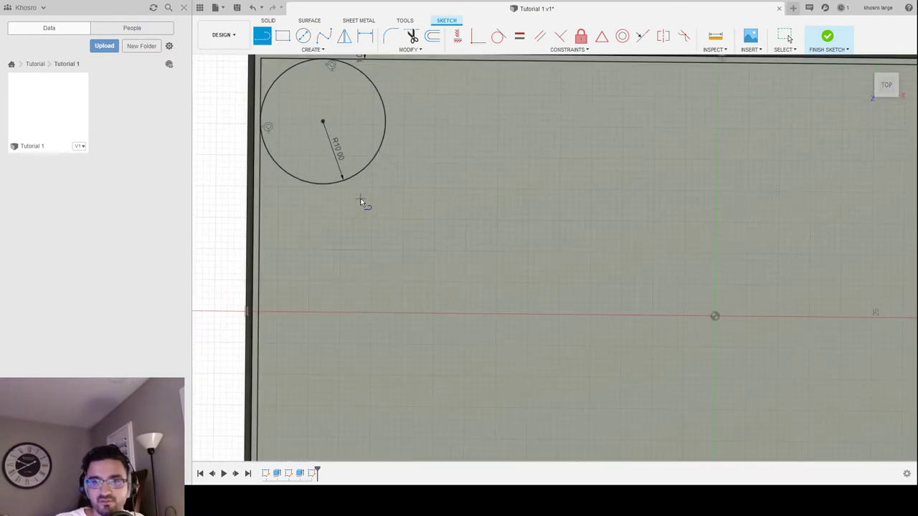
mouse_move(339, 186)
middle_mouse_down("shift")
mouse_move(348, 204)
mouse_move(331, 176)
middle_mouse_up("shift")
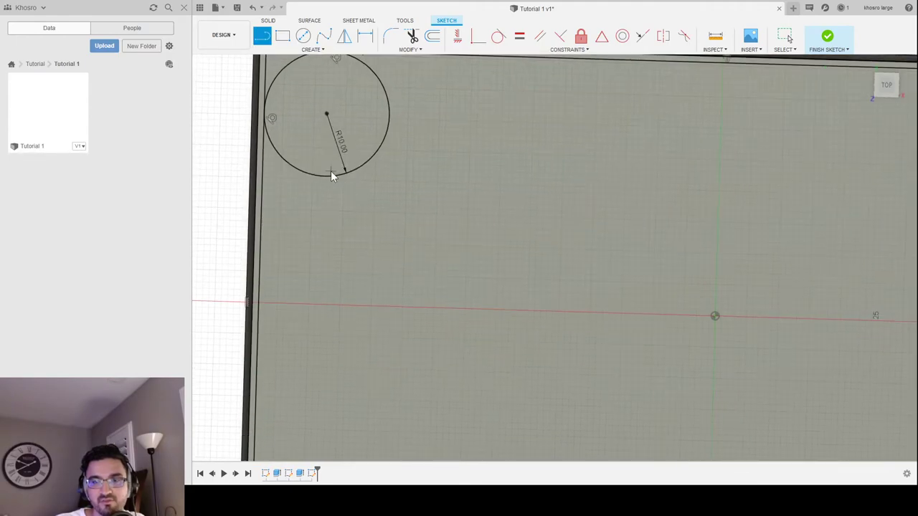
scroll(349, 172, "down", 2)
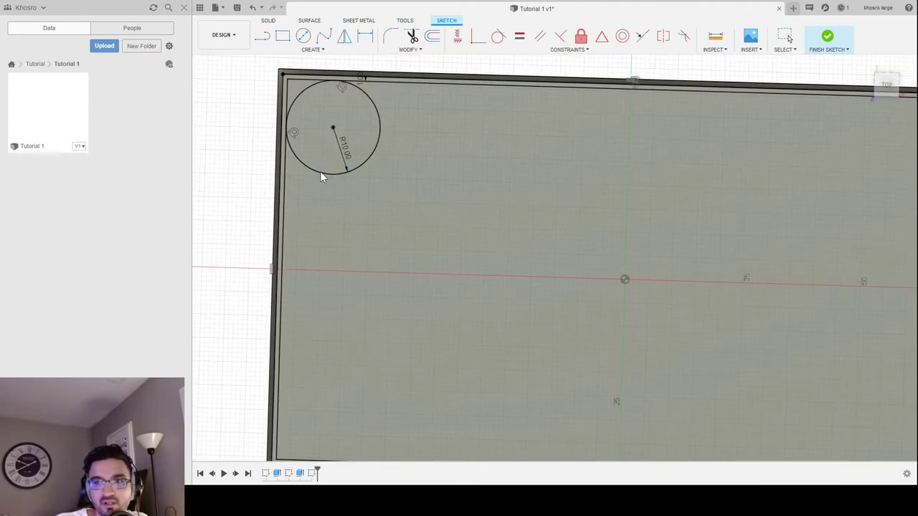
middle_click_drag(322, 176, 408, 209)
scroll(406, 214, "up", 3)
scroll(406, 214, "up", 3)
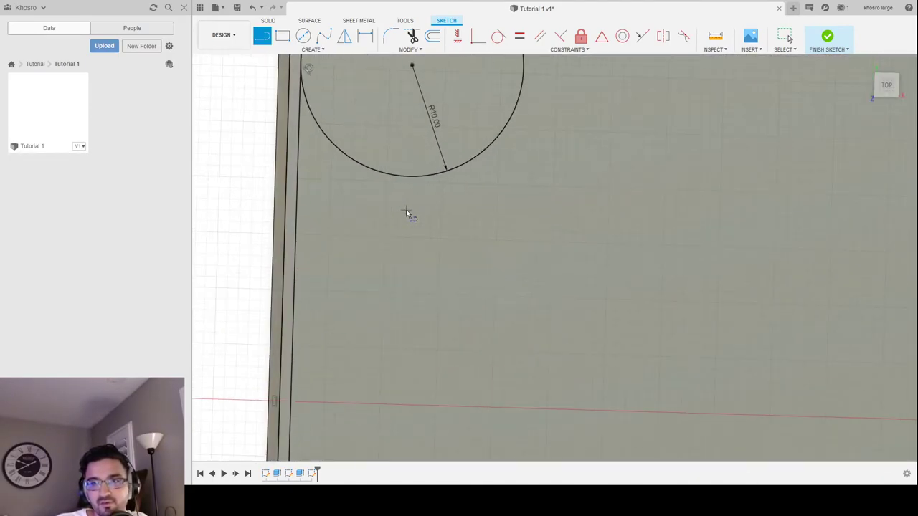
scroll(411, 387, "down", 3)
scroll(423, 395, "down", 3)
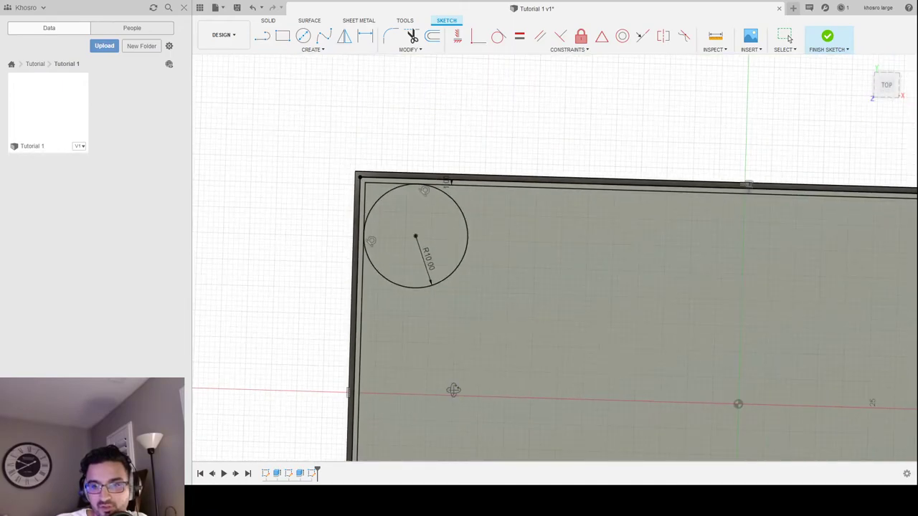
mouse_move(423, 394)
middle_mouse_down("shift")
mouse_move(437, 372)
mouse_move(457, 387)
mouse_move(410, 332)
middle_mouse_up("shift")
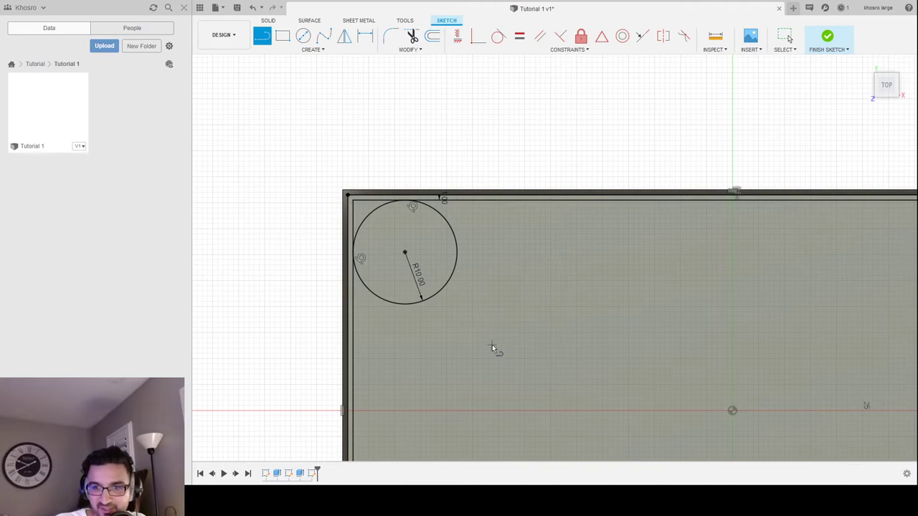
mouse_move(492, 345)
middle_mouse_down()
mouse_move(461, 250)
mouse_move(430, 201)
middle_mouse_up()
scroll(470, 217, "up", 2)
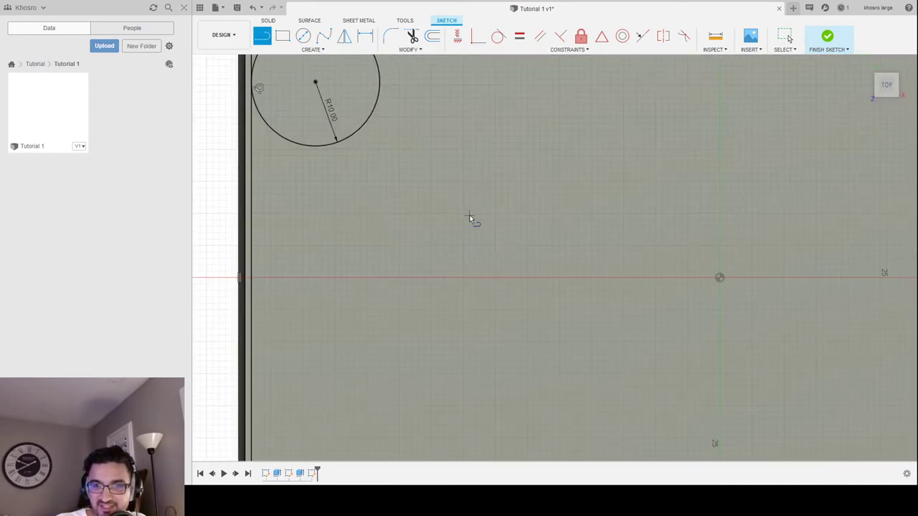
scroll(512, 251, "down", 3)
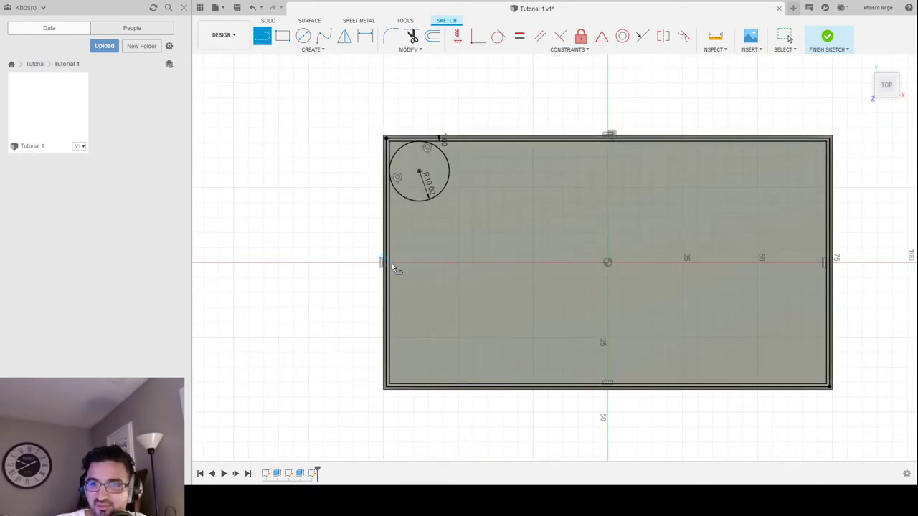
left_click(390, 263)
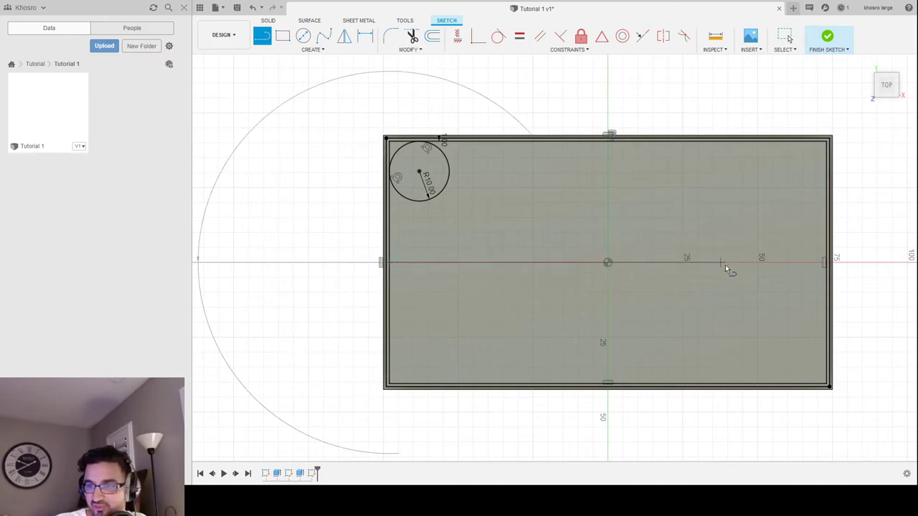
key("Escape")
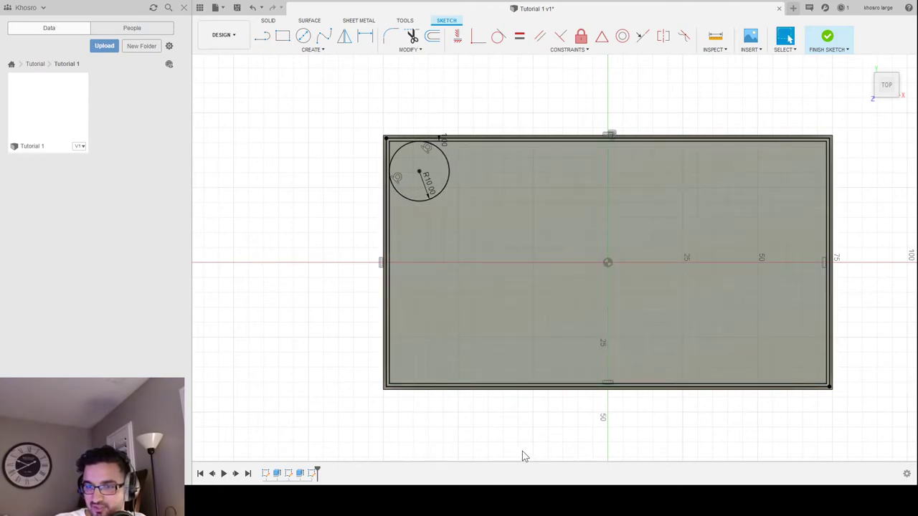
Step: Draw horizontal and vertical centerlines between the midpoints of the inner rectangle's opposite edges
mouse_move(649, 299)
middle_mouse_down()
mouse_move(519, 313)
mouse_move(548, 315)
middle_mouse_up()
left_click(261, 36)
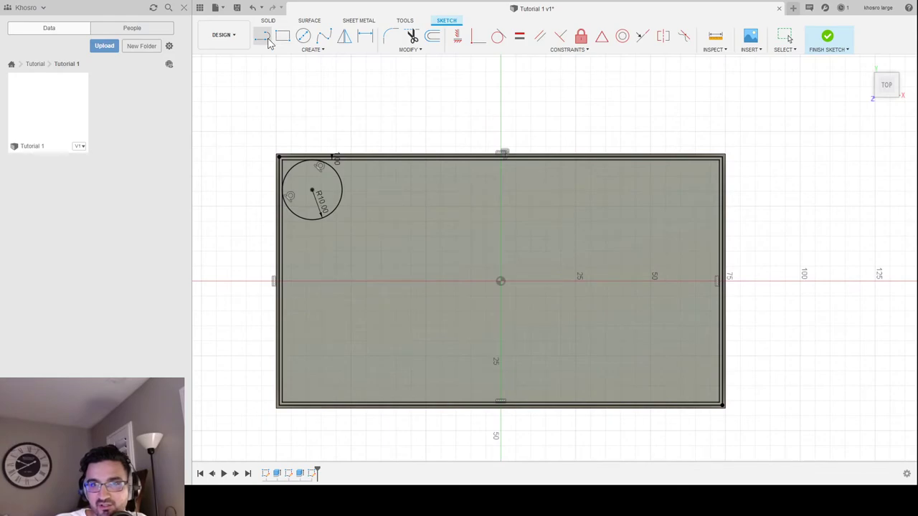
left_click(283, 283)
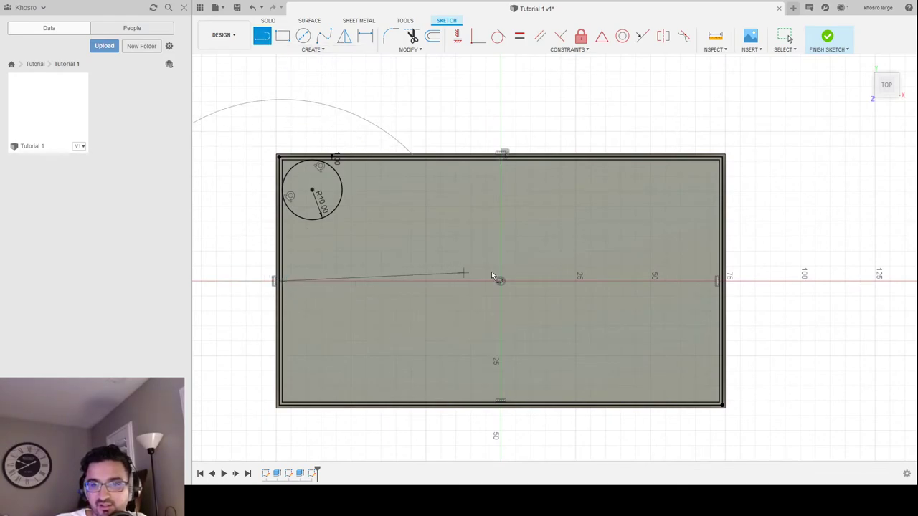
left_click(723, 282)
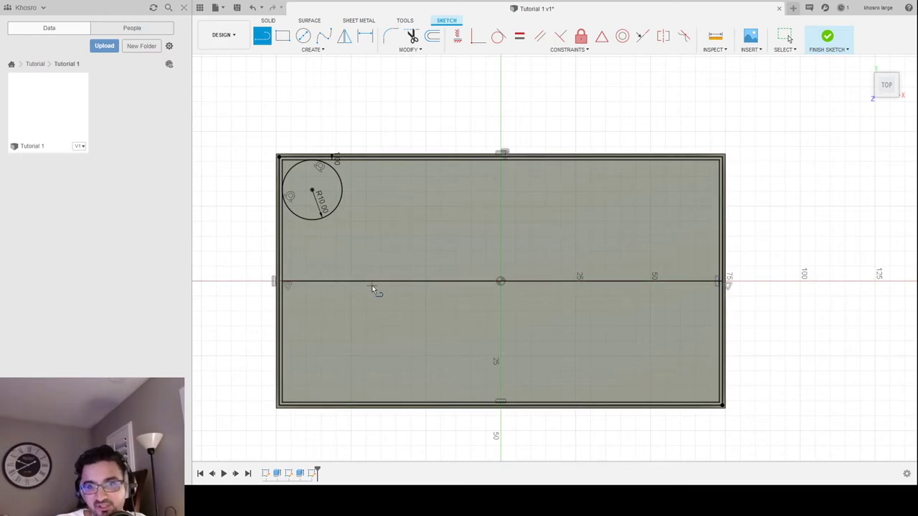
left_click(504, 159)
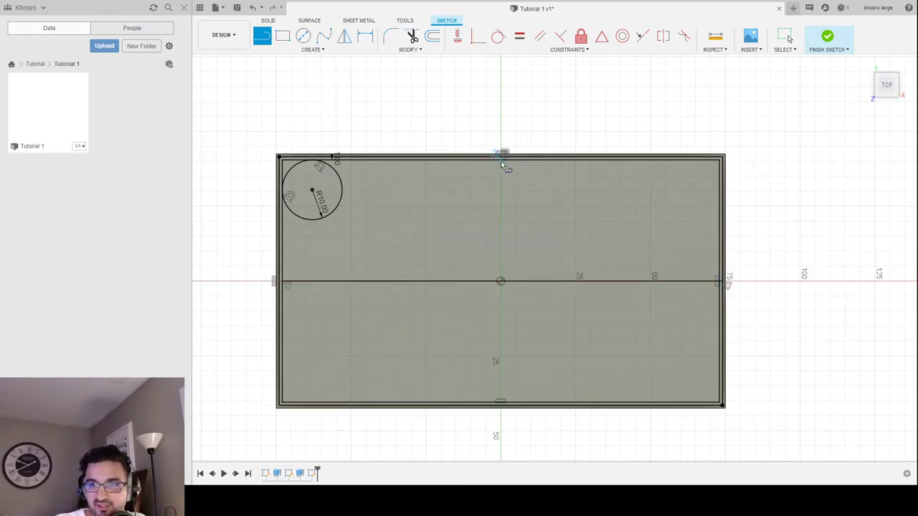
left_click(502, 405)
key("Escape")
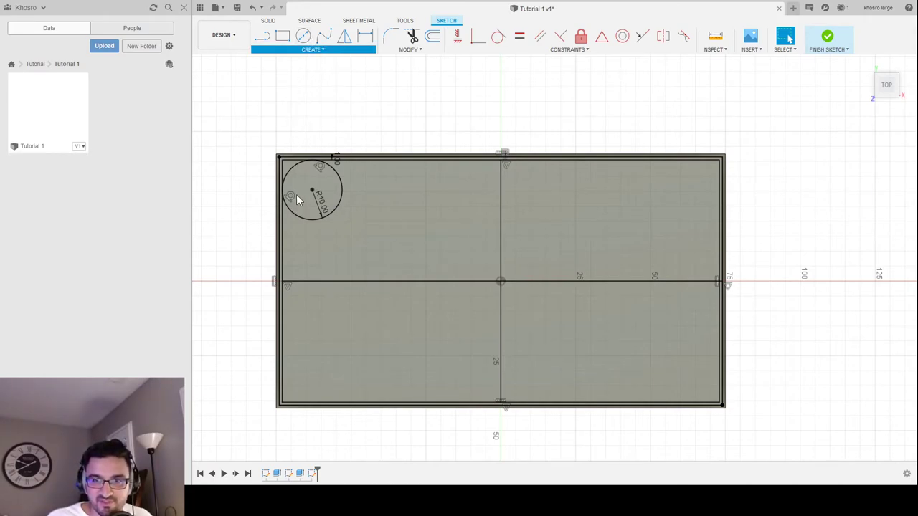
Step: Mirror the upper-left circle about the horizontal centerline
key("m")
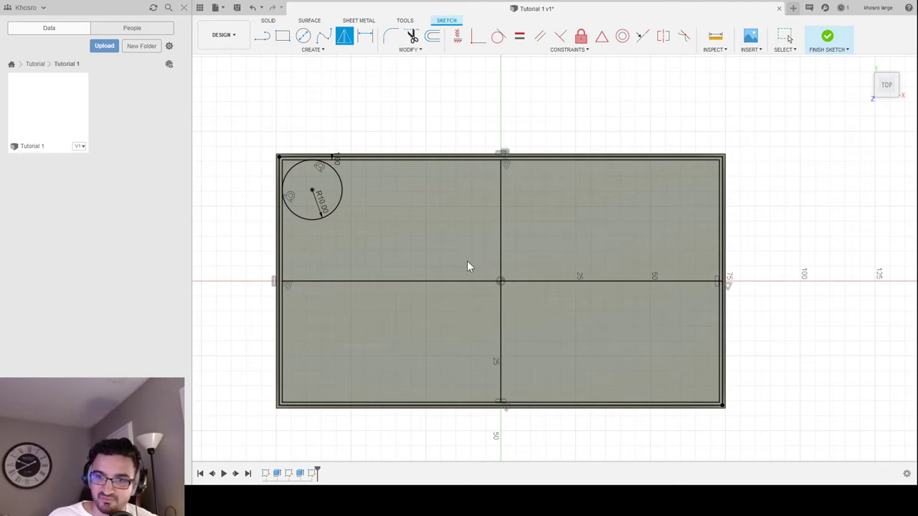
left_click(342, 196)
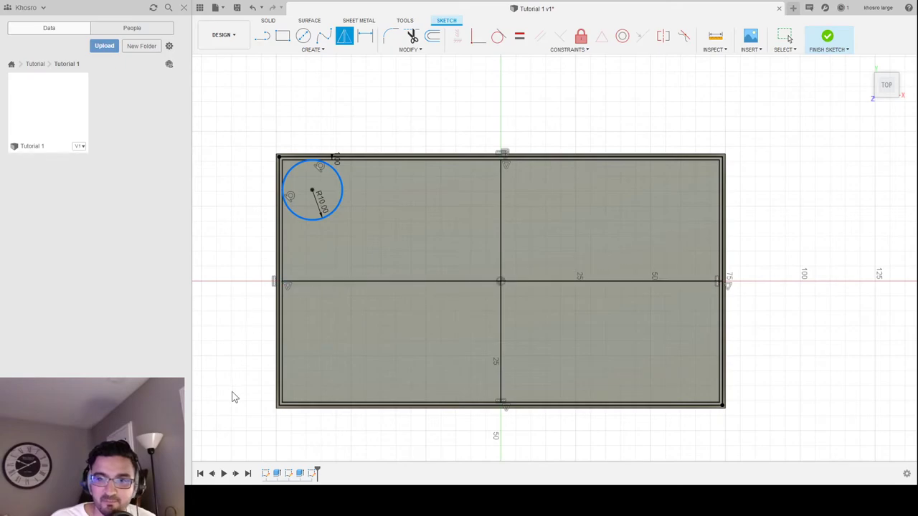
left_click(322, 282)
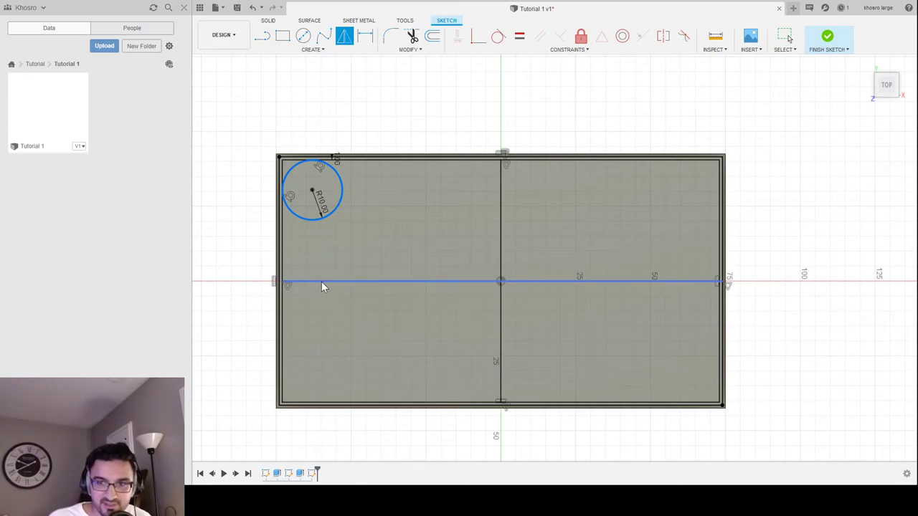
left_click(322, 284)
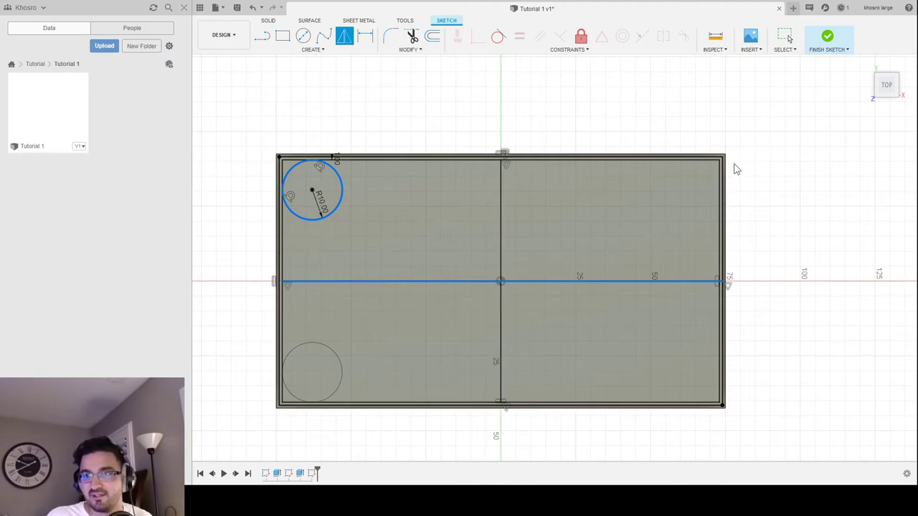
key("Return")
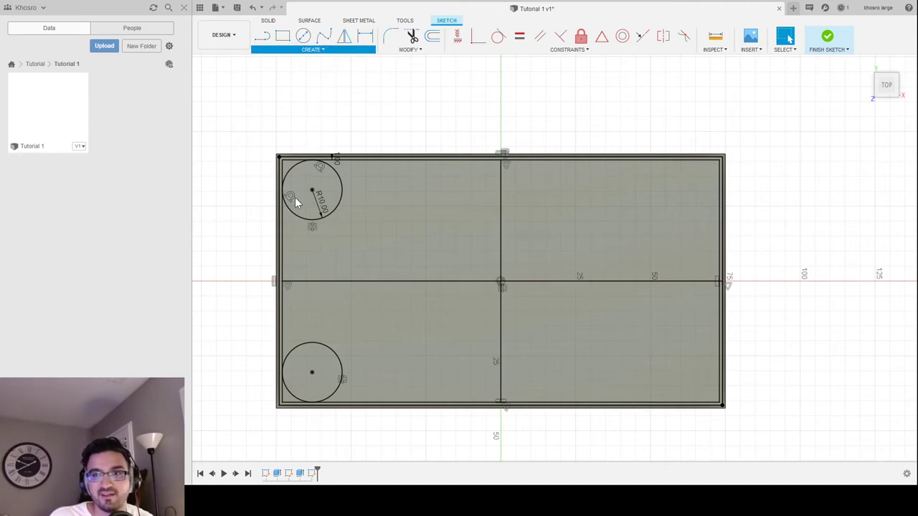
Step: Mirror both circles on the left side about the vertical centerline
key("Return")
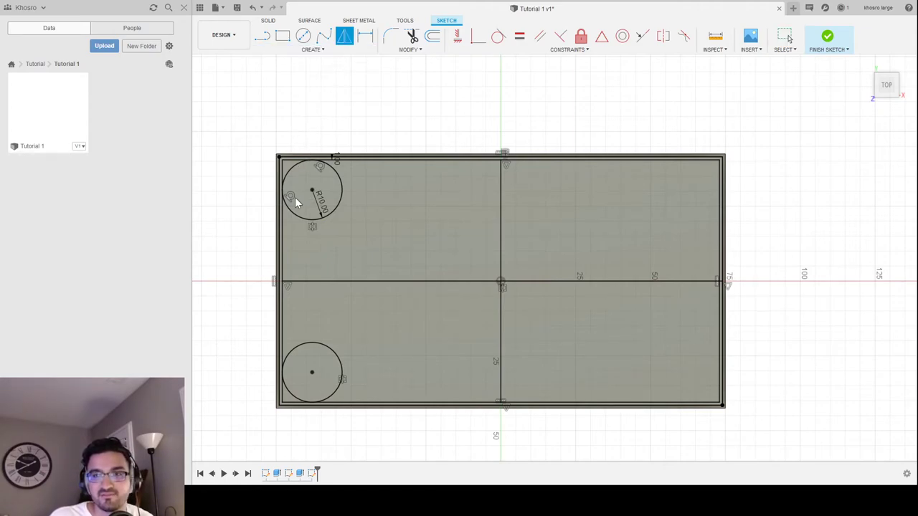
left_click(337, 205)
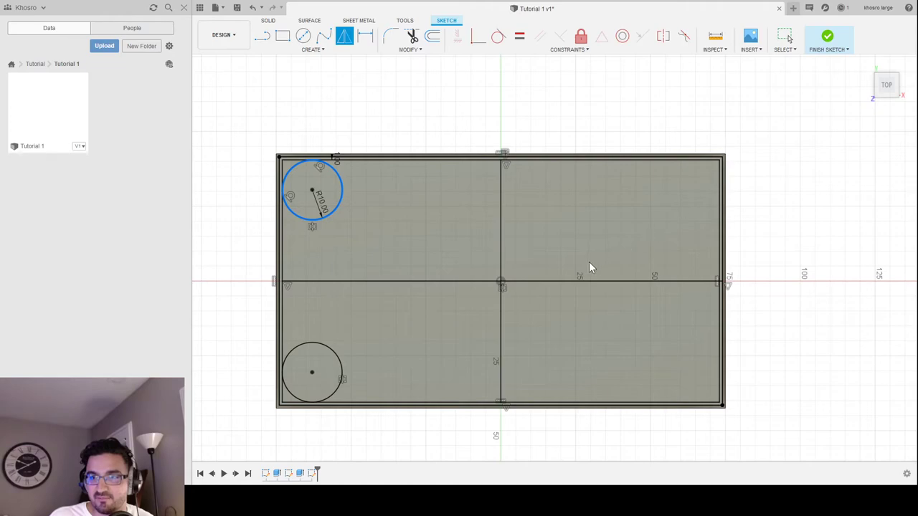
left_click(504, 258, "shift")
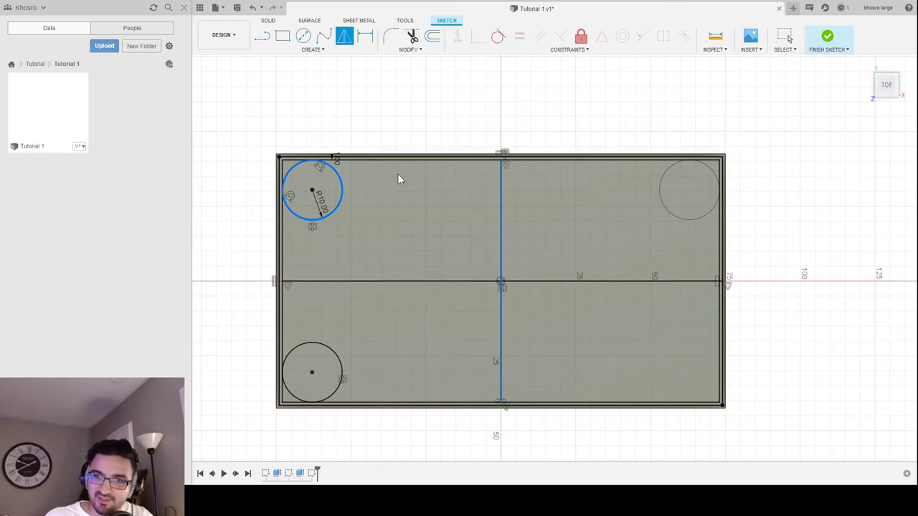
left_click(337, 371, "shift")
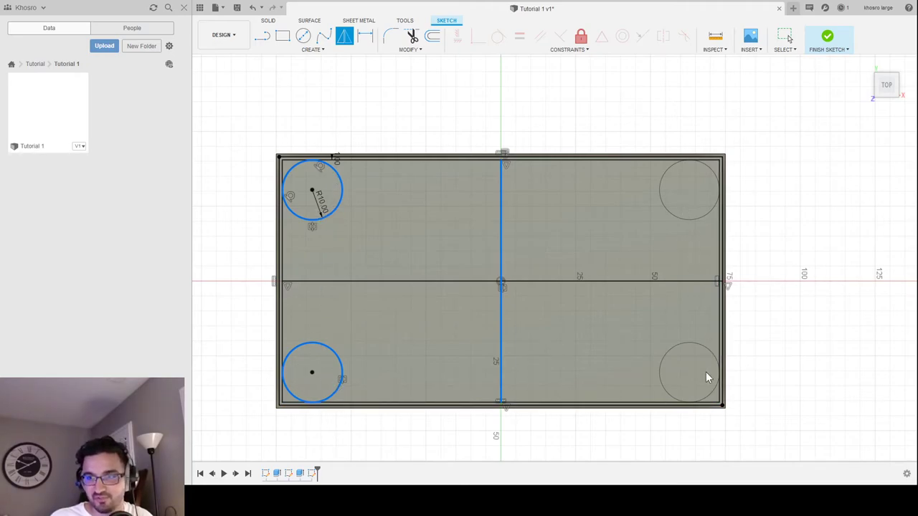
key("Return")
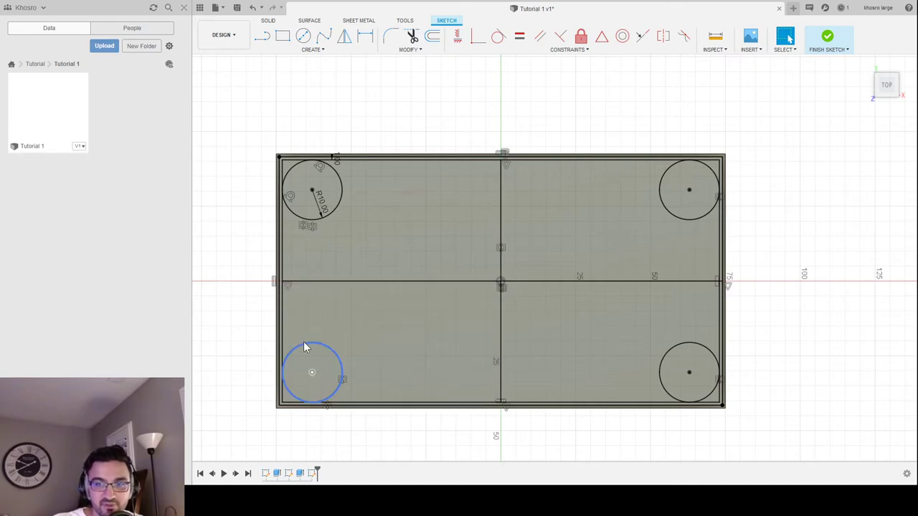
Step: Select the upper-right quarter profile around its circle to inspect the enclosed area
left_click(300, 222)
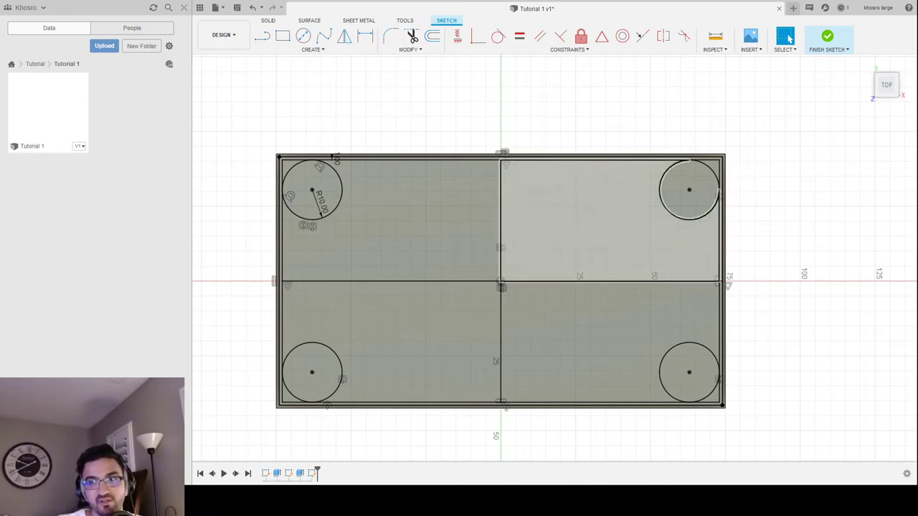
left_click(592, 226)
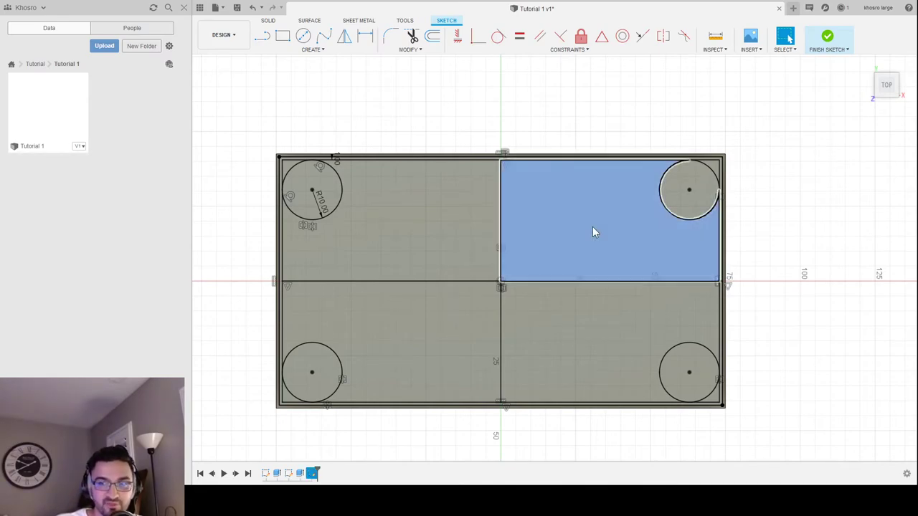
scroll(314, 239, "down", 1)
Step: Try to draw a 10.25 mm vertical line down from the upper-left circle's center
scroll(321, 241, "up", 3)
scroll(323, 229, "up", 6)
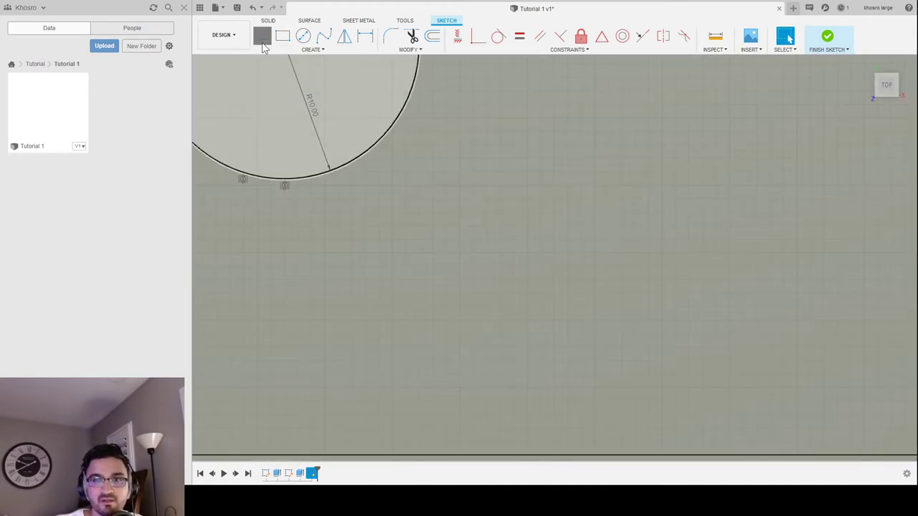
left_click(262, 44)
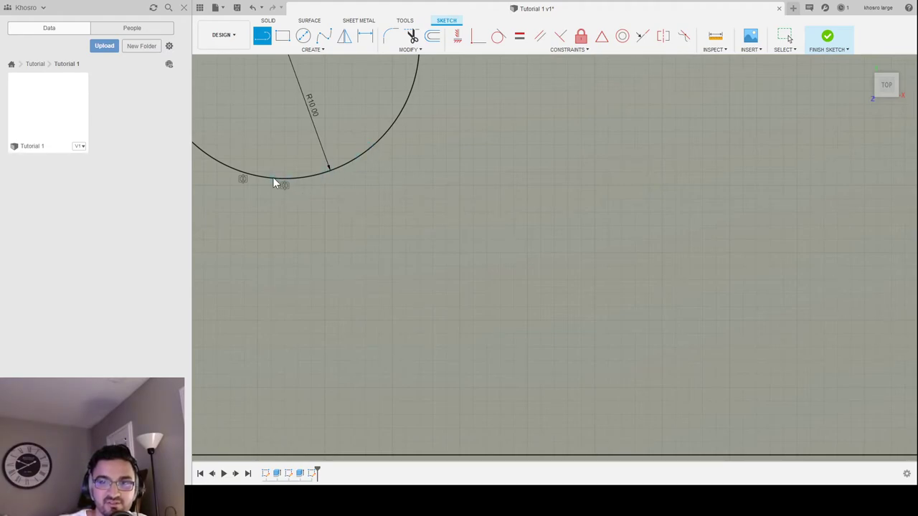
scroll(307, 213, "down", 5)
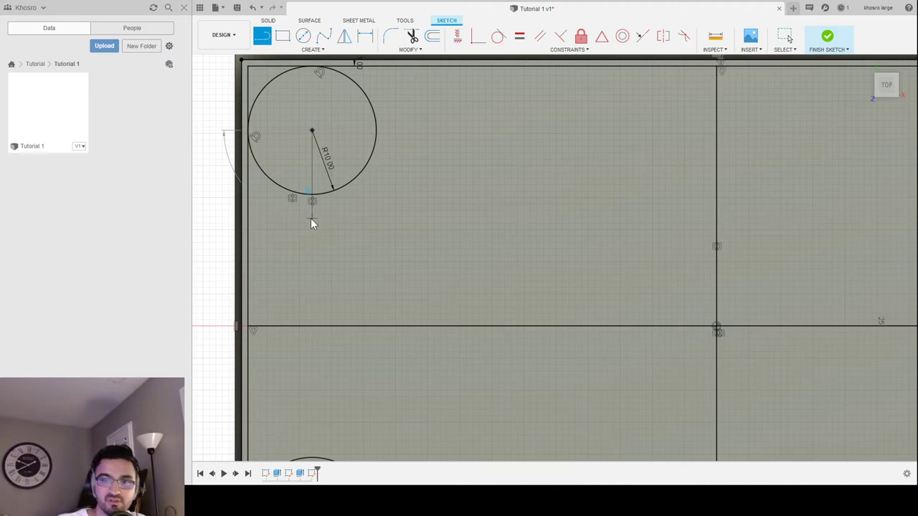
key("Escape")
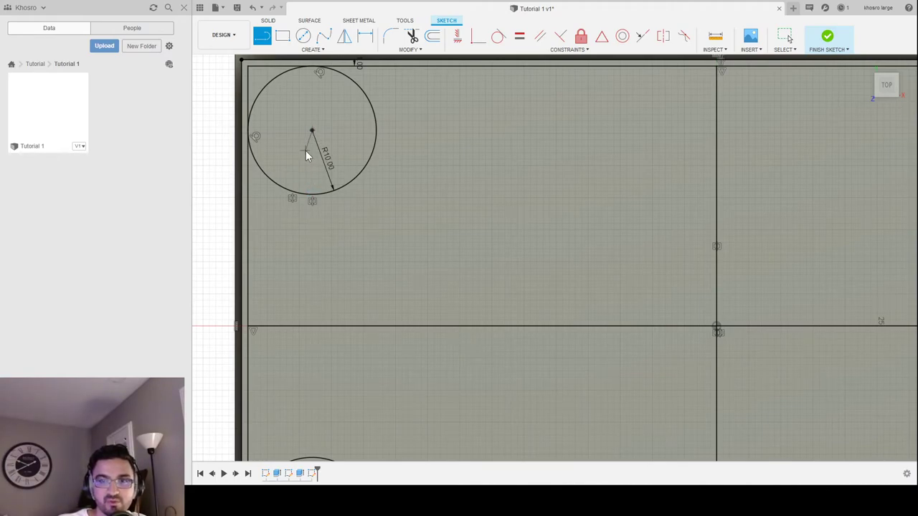
left_click(310, 200)
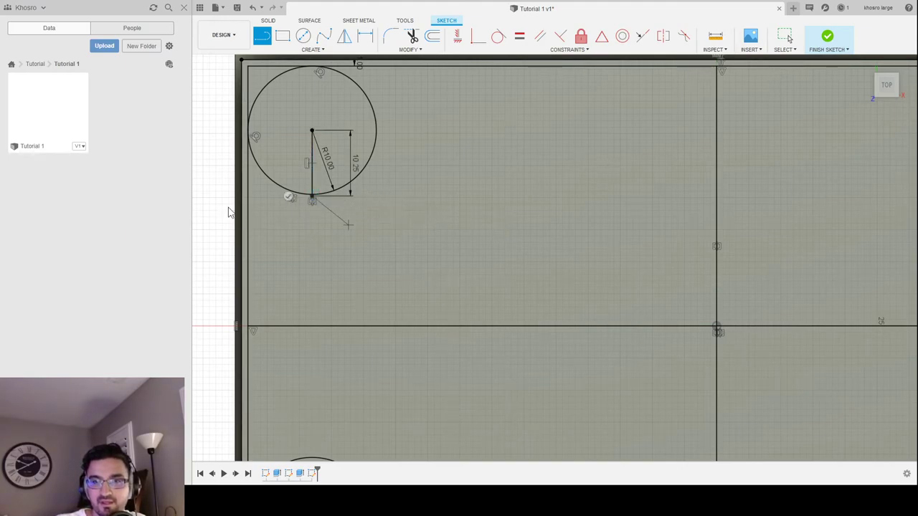
key("Escape")
scroll(316, 230, "down", 2)
scroll(317, 232, "up", 3)
scroll(326, 194, "up", 5)
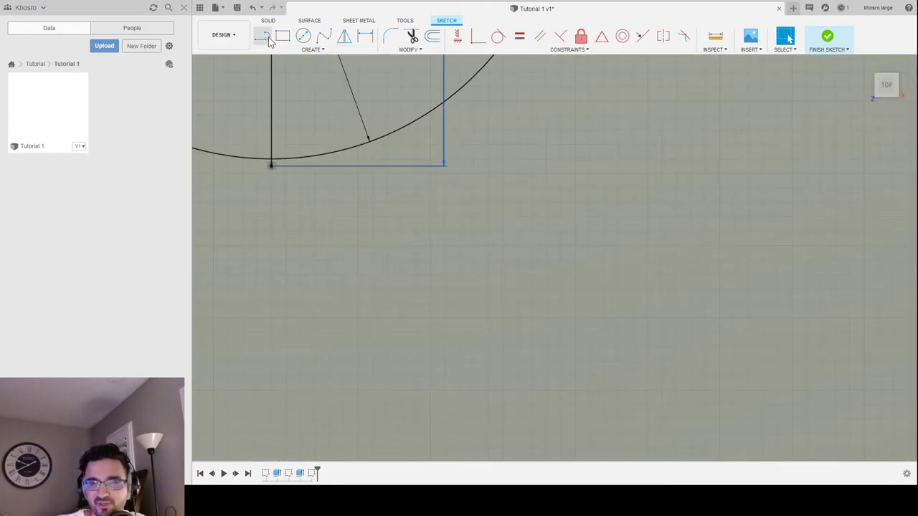
key("ctrl+z")
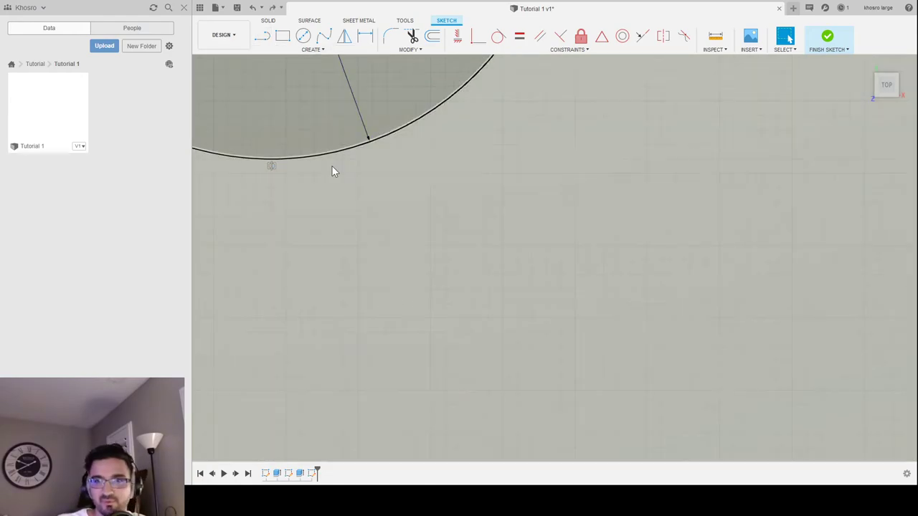
Step: Draw a vertical line from the upper-left circle's center, ending 10.25 mm below it, just past the circle's lower edge
scroll(337, 175, "down", 3)
mouse_move(346, 182)
middle_mouse_down("shift")
mouse_move(348, 139)
mouse_move(396, 178)
mouse_move(463, 107)
mouse_move(460, 147)
mouse_move(487, 187)
middle_mouse_up("shift")
middle_click_drag(638, 351, 461, 380)
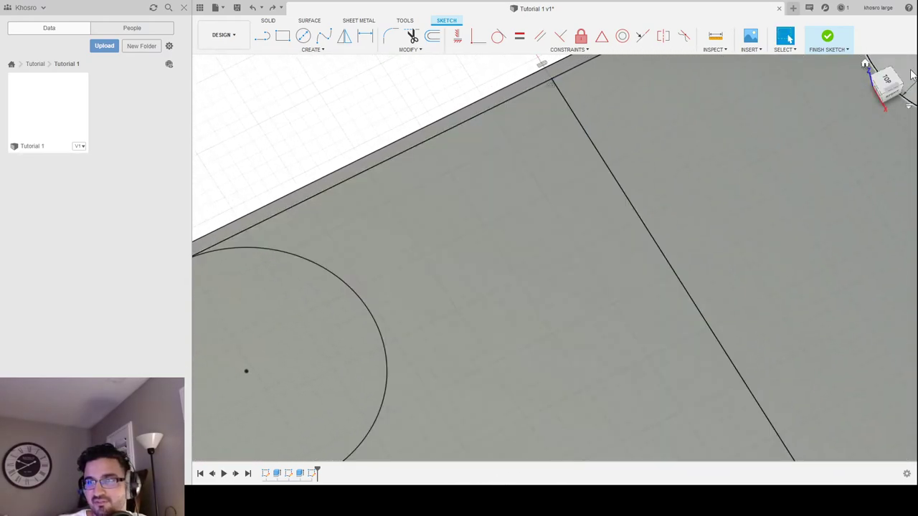
left_click(911, 73)
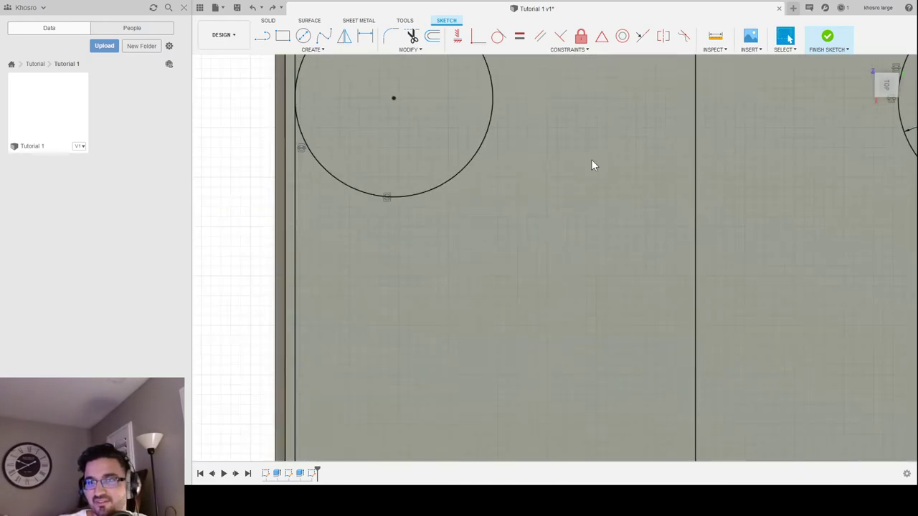
scroll(591, 165, "down", 2)
left_click(866, 65)
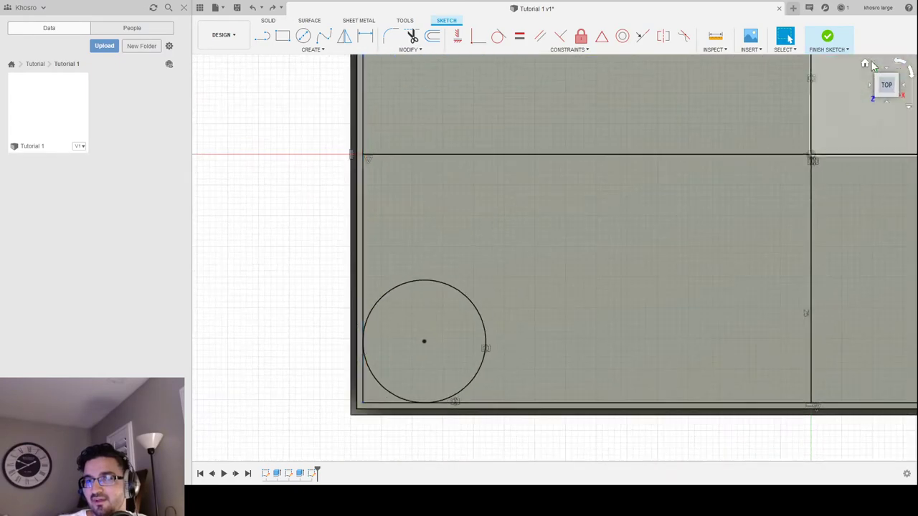
middle_click_drag(428, 129, 474, 338)
scroll(482, 249, "down", 1)
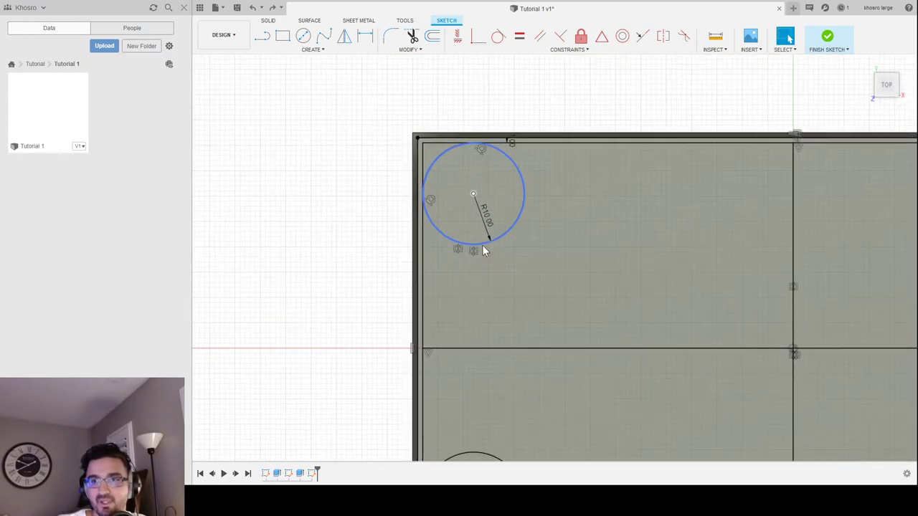
scroll(482, 249, "up", 4)
left_click(262, 37)
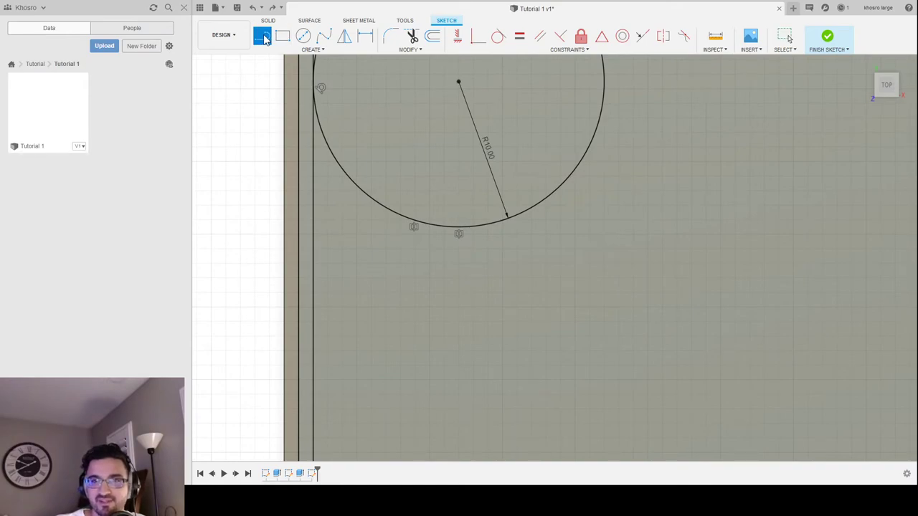
left_click(459, 83)
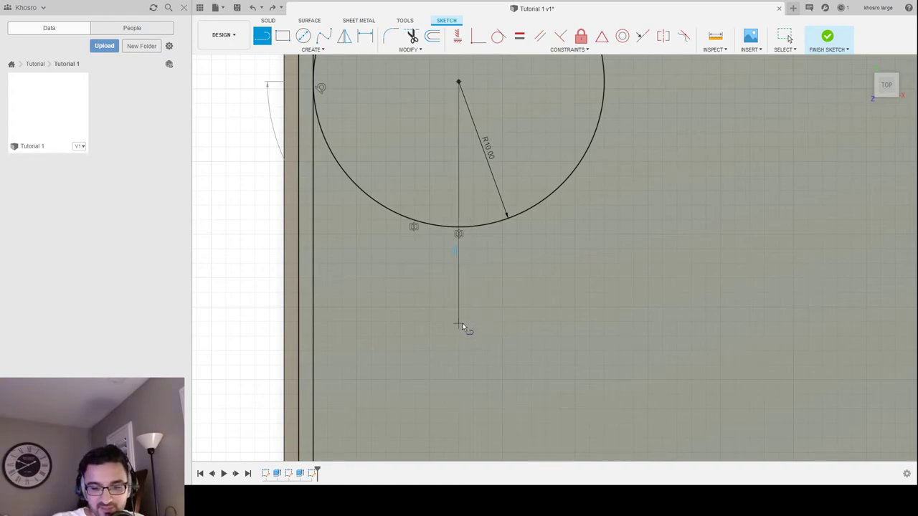
key("Escape")
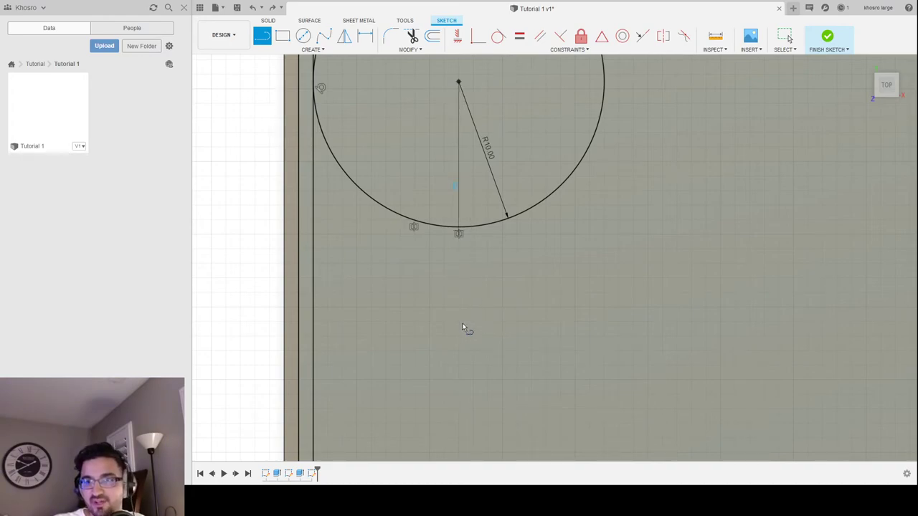
left_click(456, 267)
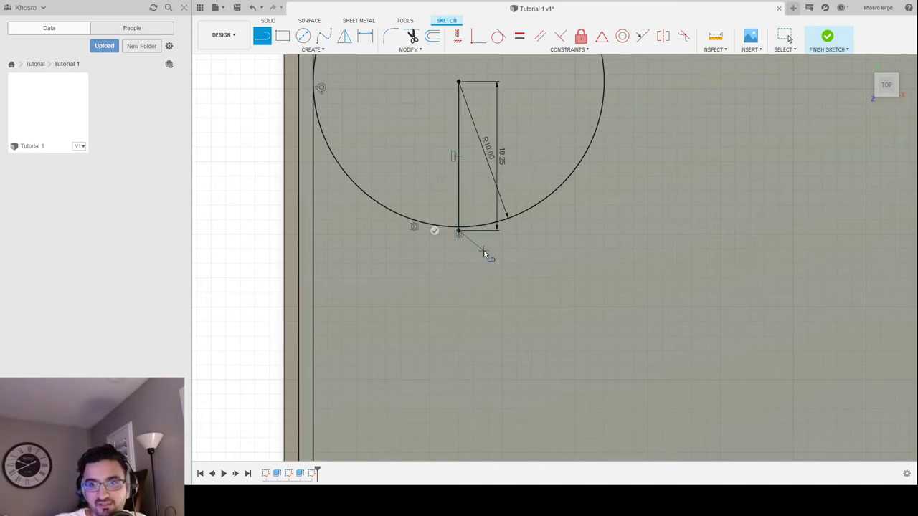
key("Escape")
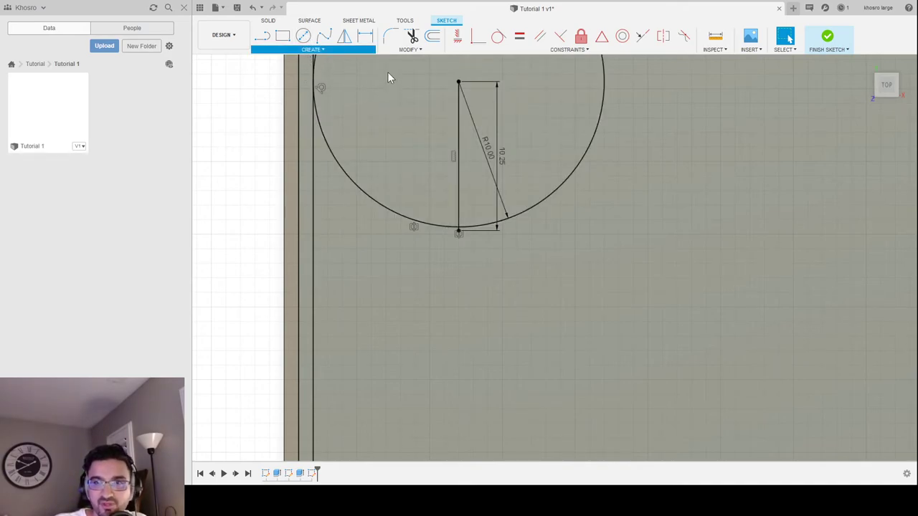
key("r")
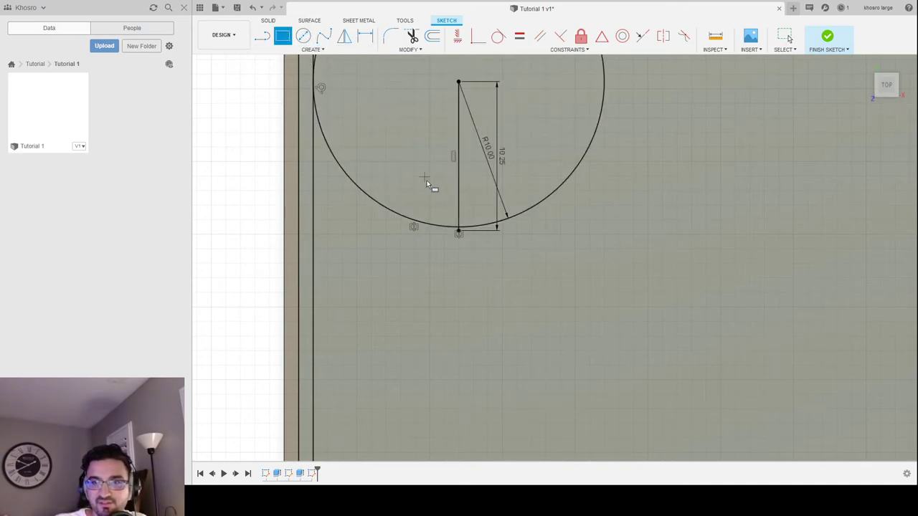
left_click(460, 232)
key("Escape")
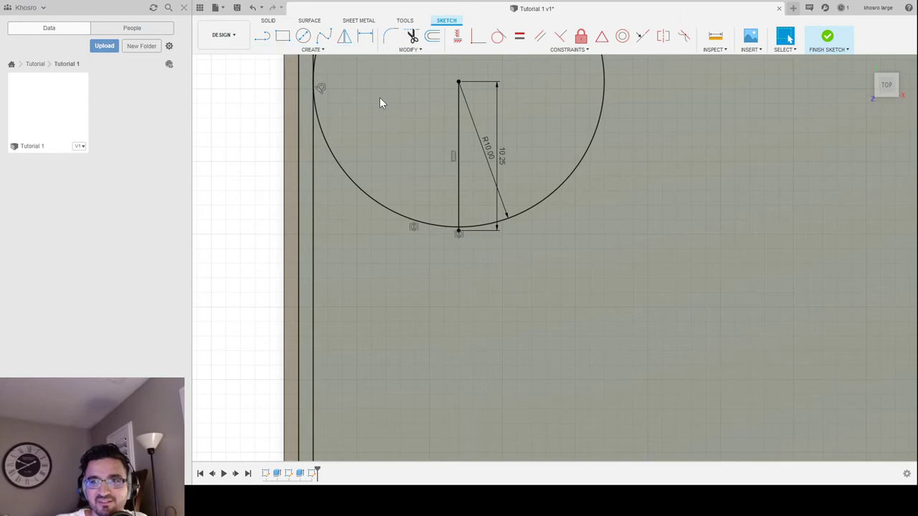
Step: Draw a 20 mm two-point circle extending downward from the lower end of the 10.25 mm line
left_click(459, 232)
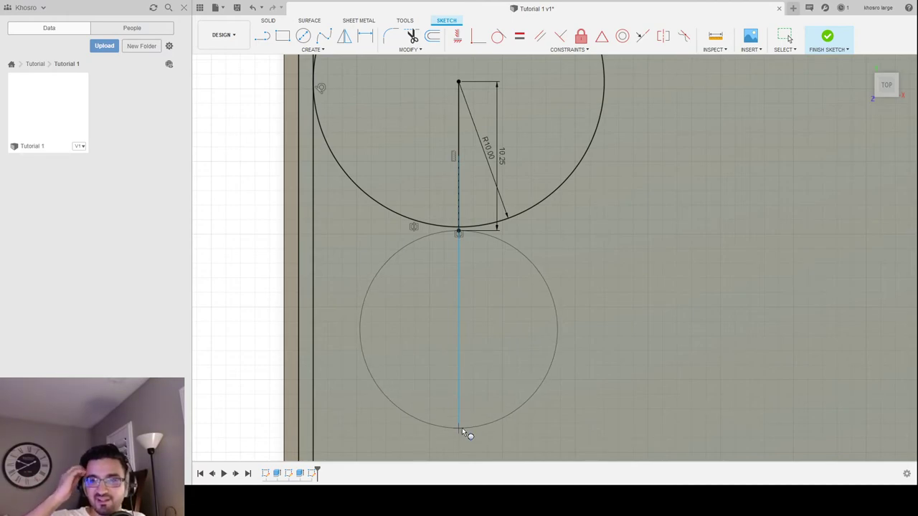
type("20")
key("Tab")
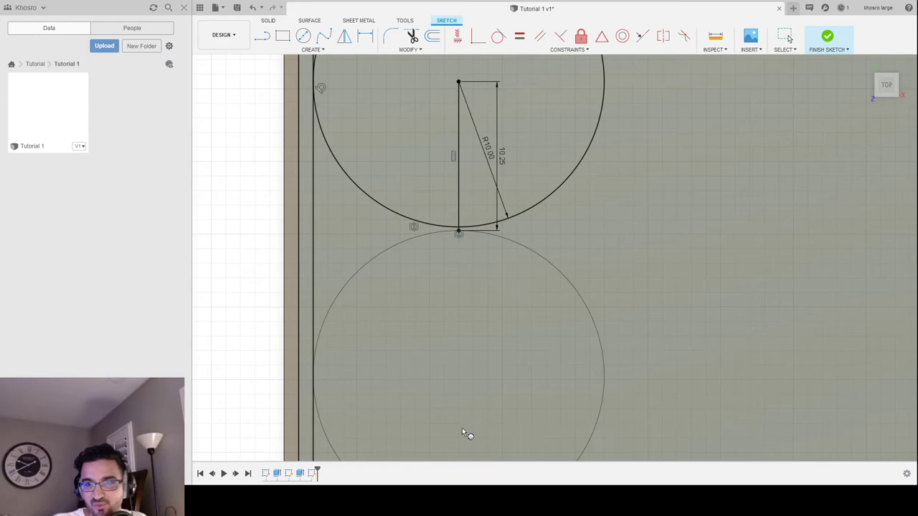
key("Return")
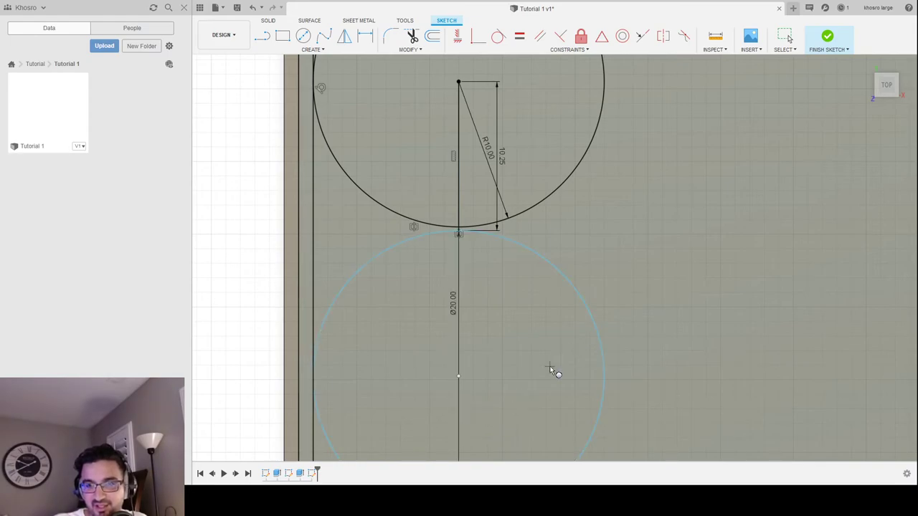
scroll(550, 368, "up", 1)
scroll(562, 380, "down", 3)
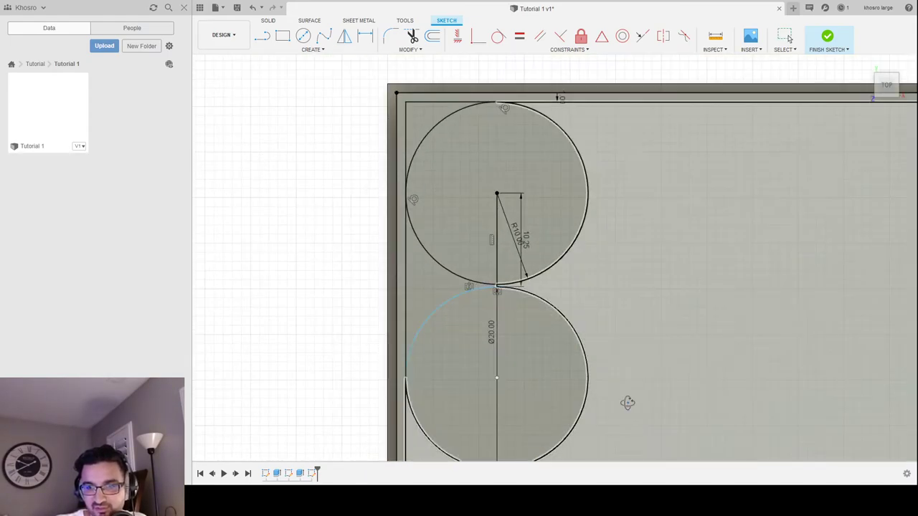
Step: Mirror the new 20 mm circle about the horizontal centerline
middle_click_drag(628, 402, 625, 406, "shift")
mouse_move(523, 326)
middle_mouse_down("shift")
mouse_move(423, 324)
mouse_move(332, 305)
mouse_move(377, 313)
middle_mouse_up("shift")
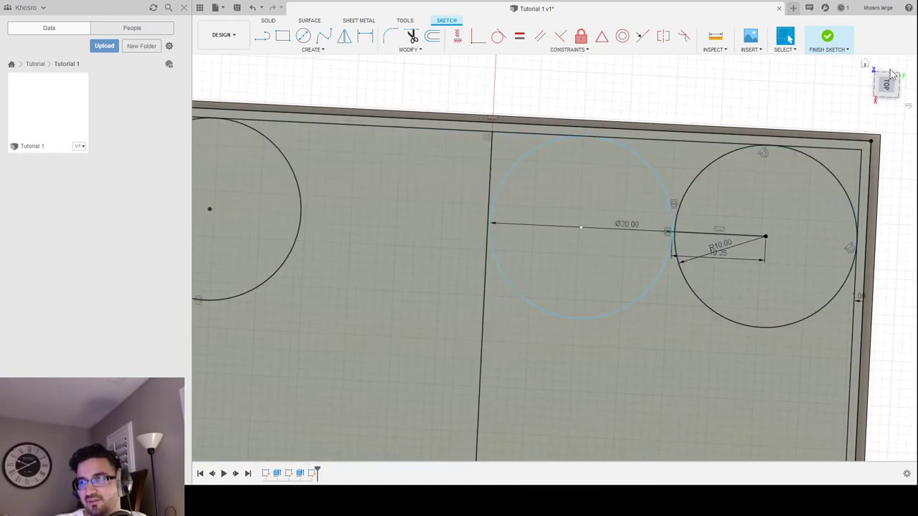
left_click_drag(898, 82, 917, 76)
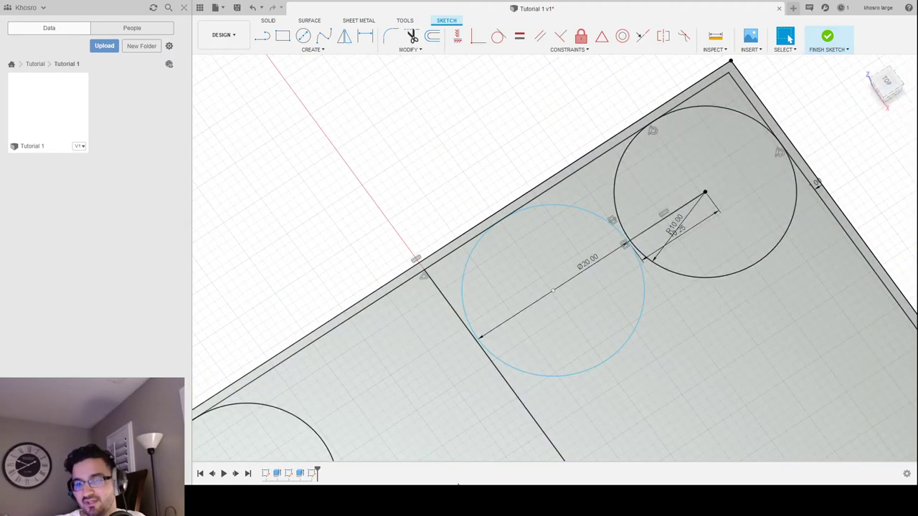
middle_click_drag(496, 455, 563, 357, "shift")
scroll(563, 357, "up", 2)
scroll(625, 304, "down", 5)
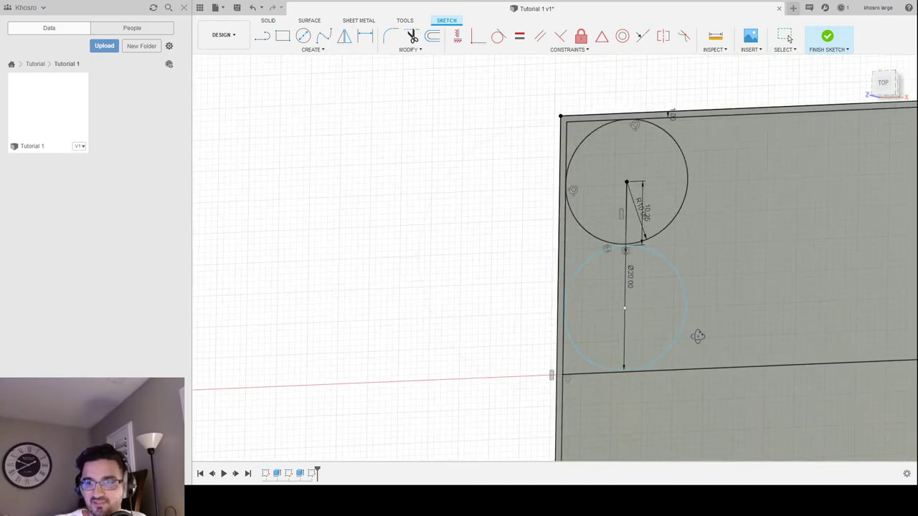
scroll(696, 334, "up", 1)
mouse_move(702, 351)
middle_mouse_down("shift")
mouse_move(727, 379)
mouse_move(733, 369)
middle_mouse_up("shift")
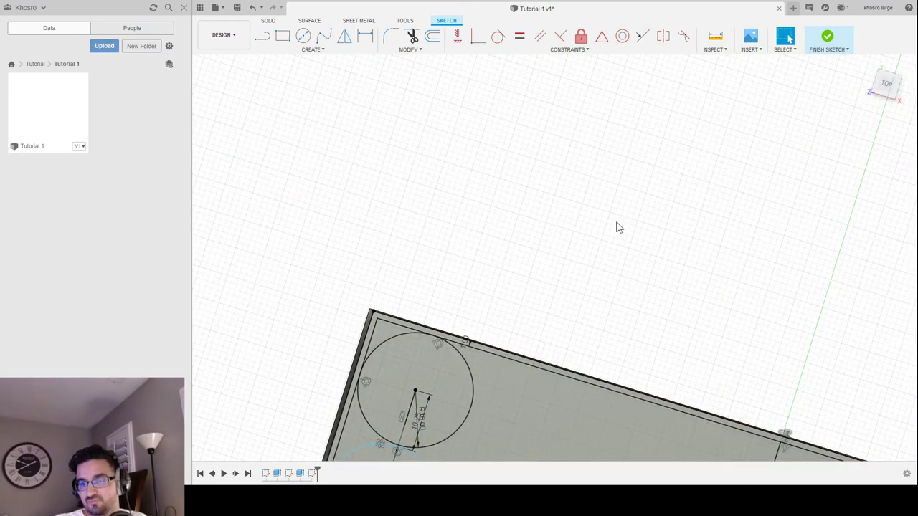
mouse_move(616, 225)
middle_mouse_down()
mouse_move(607, 256)
mouse_move(578, 171)
middle_mouse_up()
mouse_move(574, 350)
middle_mouse_down()
mouse_move(655, 239)
mouse_move(639, 294)
mouse_move(623, 310)
middle_mouse_up()
left_click(522, 250)
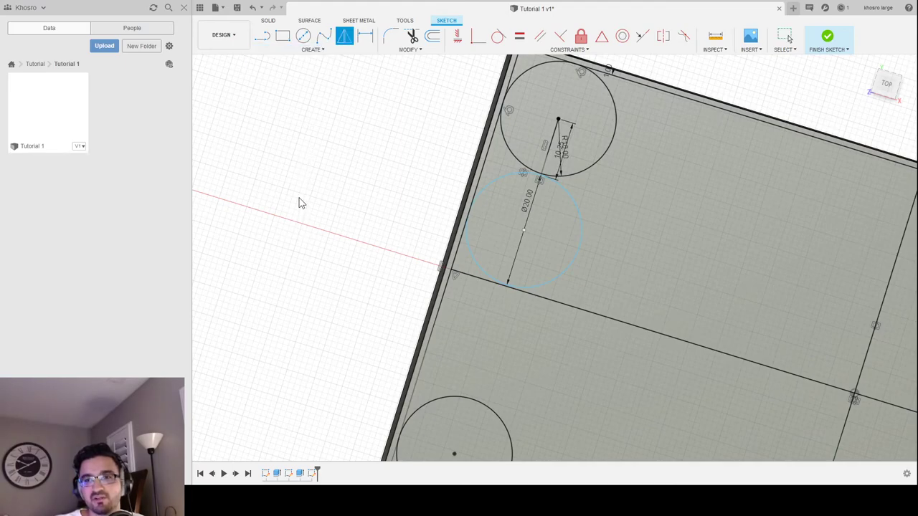
left_click(571, 263)
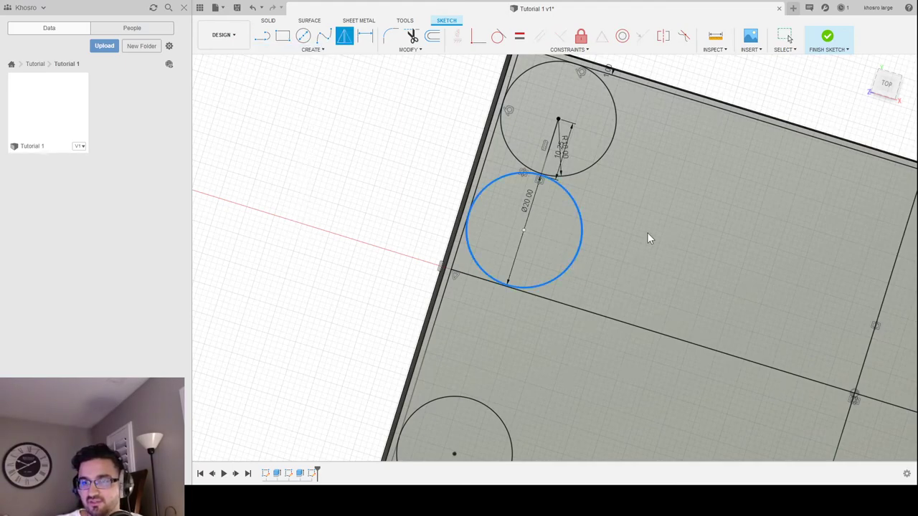
left_click(566, 305)
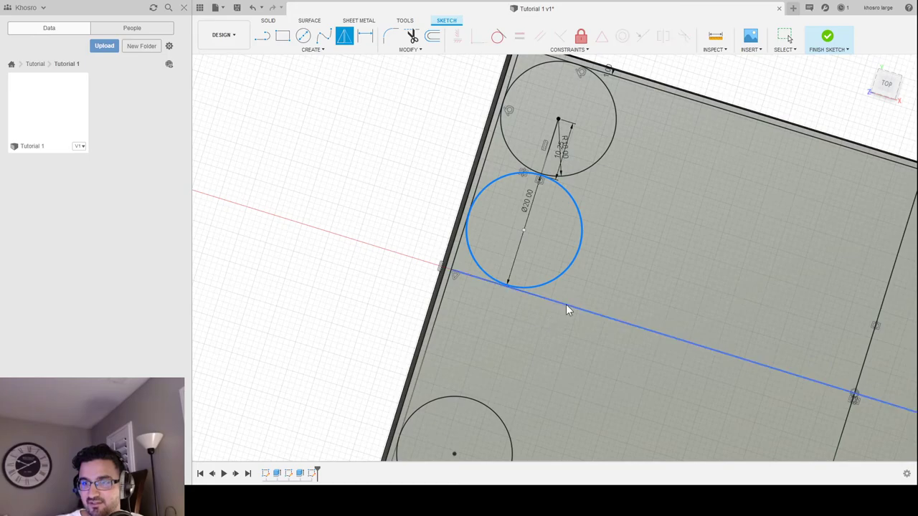
key("Return")
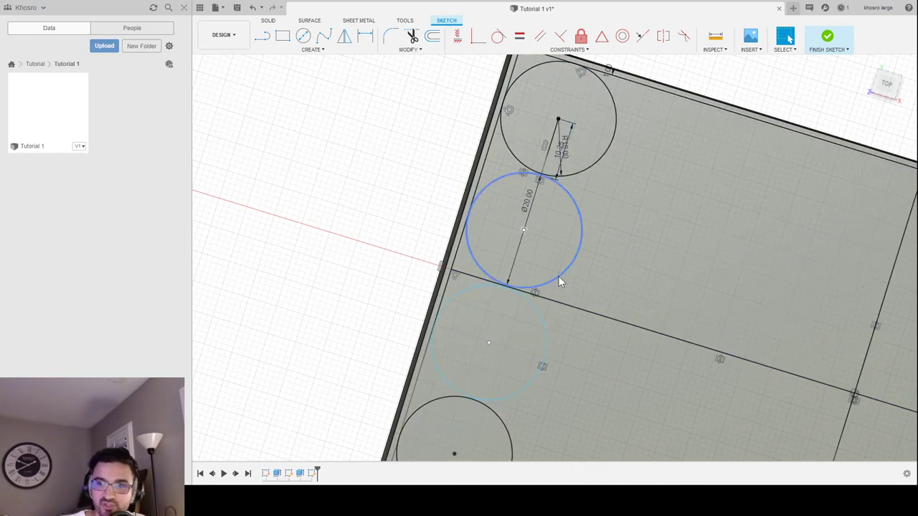
Step: Return to the flat top view of the plate and select the upper-right quarter profile to inspect it
mouse_move(591, 384)
middle_mouse_down("shift")
mouse_move(611, 369)
mouse_move(624, 251)
middle_mouse_up("shift")
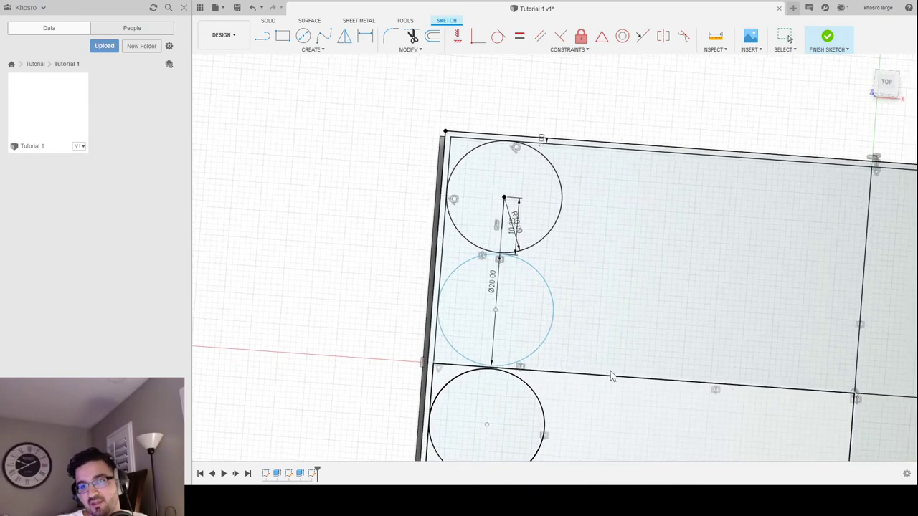
left_click(886, 83)
mouse_move(637, 337)
middle_mouse_down()
mouse_move(557, 246)
mouse_move(508, 244)
mouse_move(510, 253)
middle_mouse_up()
scroll(510, 254, "down", 2)
scroll(563, 263, "down", 2)
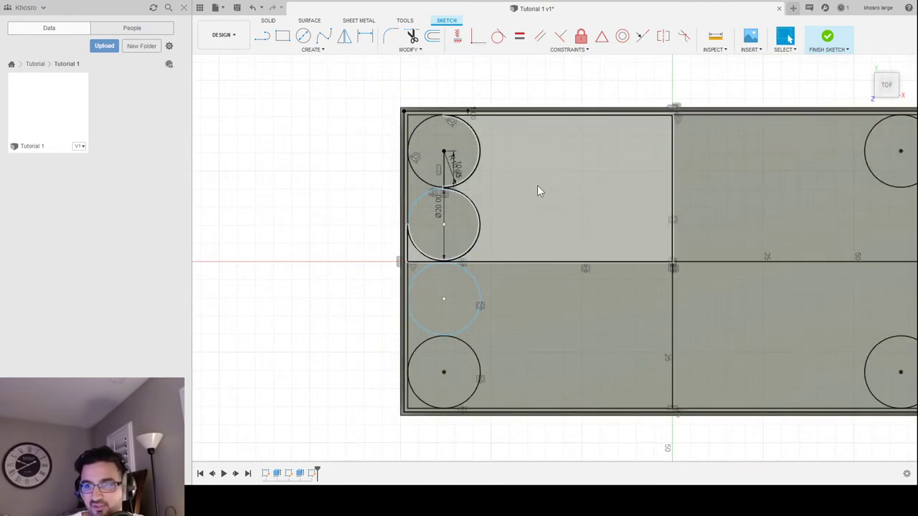
middle_click_drag(727, 210, 641, 205)
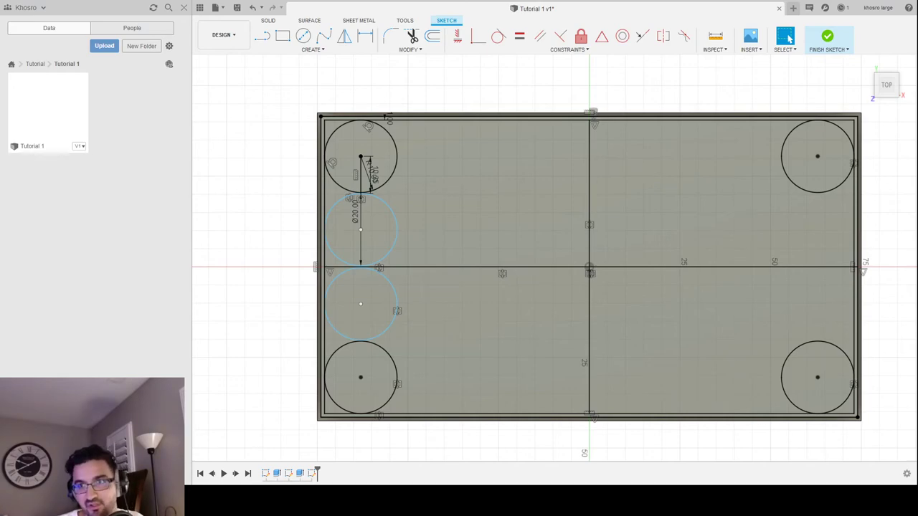
left_click(717, 194)
Step: Draw a horizontal line 14.33 mm long toward the plate's center, starting at the upper-left circle's center
scroll(364, 161, "up", 2)
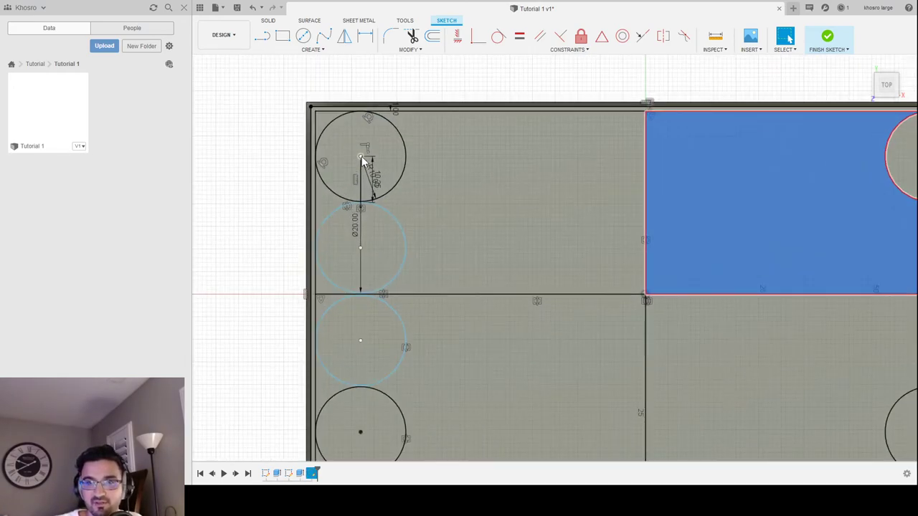
scroll(362, 159, "up", 3)
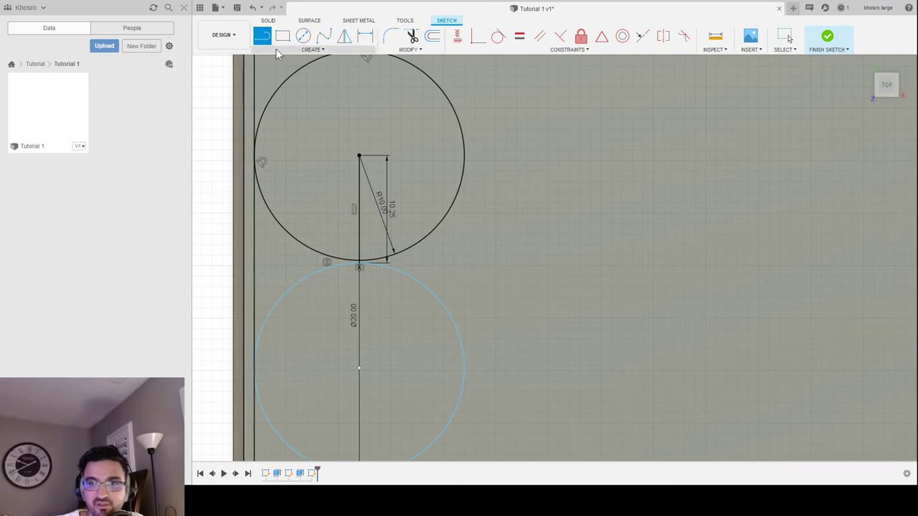
left_click(359, 156)
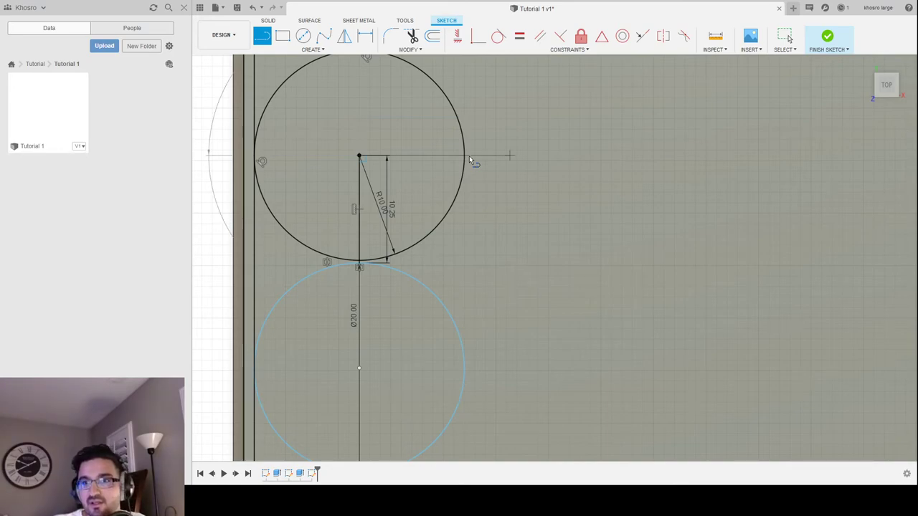
left_click(510, 156)
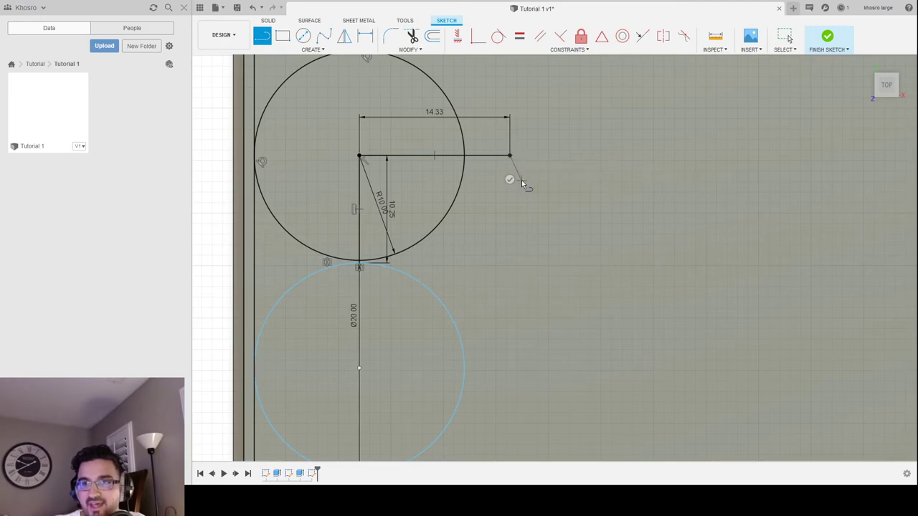
key("Escape")
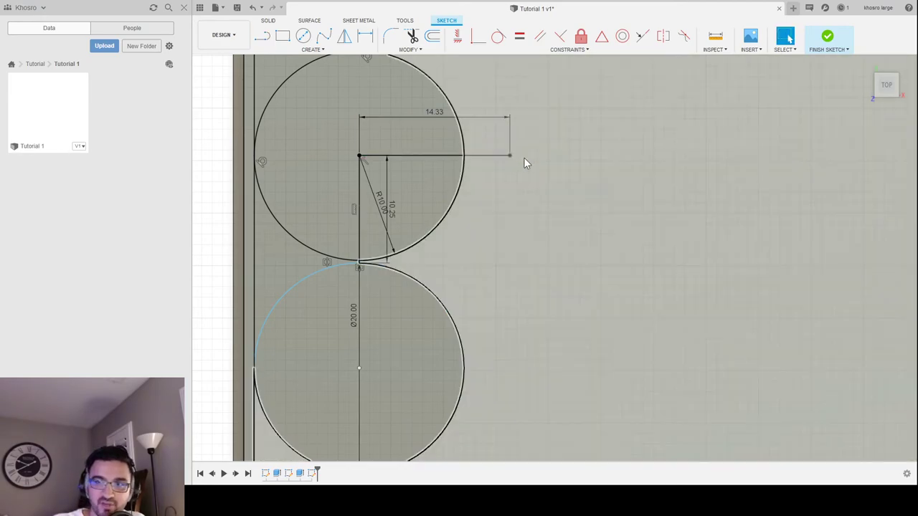
Step: Draw a 20 mm two-point circle extending horizontally from the free end of the 14.33 mm line
scroll(524, 159, "up", 1)
scroll(525, 158, "down", 3)
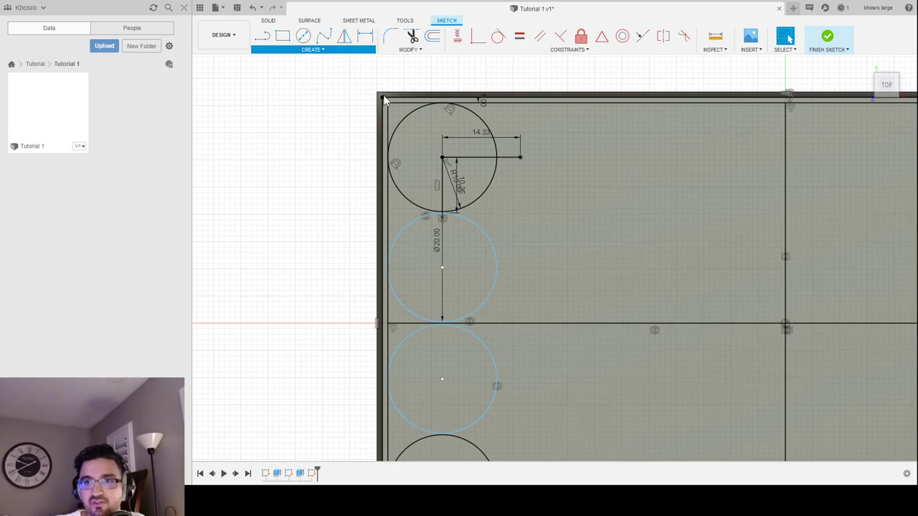
left_click(526, 158)
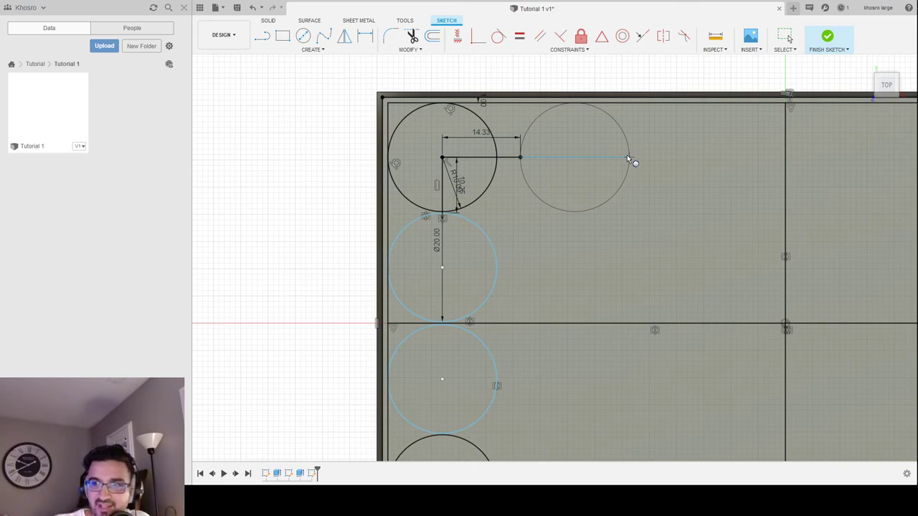
left_click(627, 156)
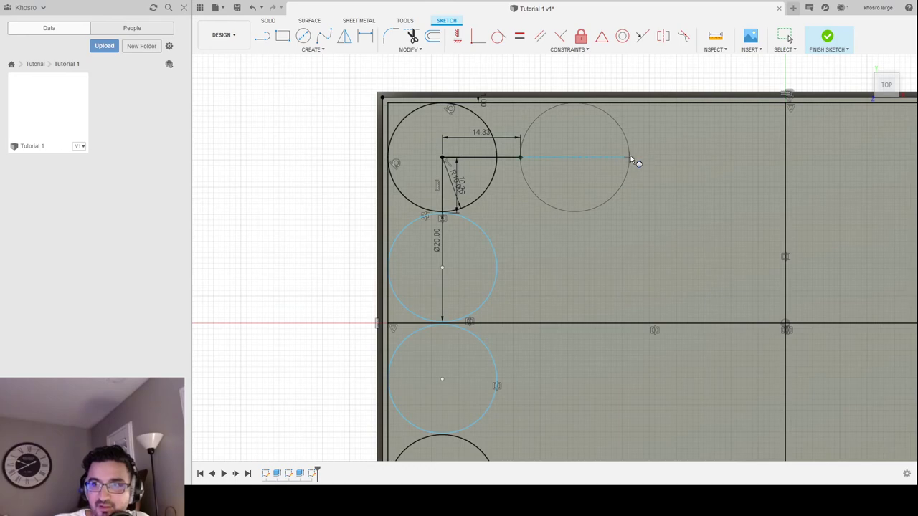
left_click(631, 159)
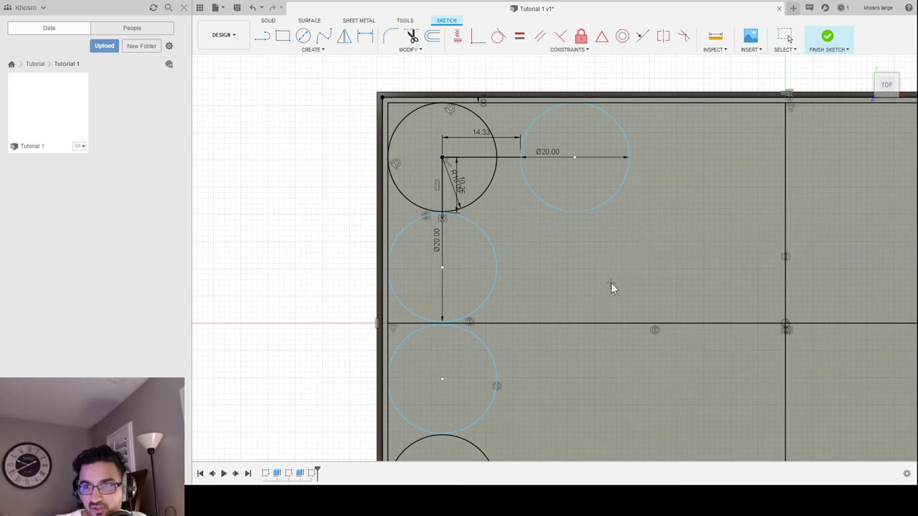
key("Escape")
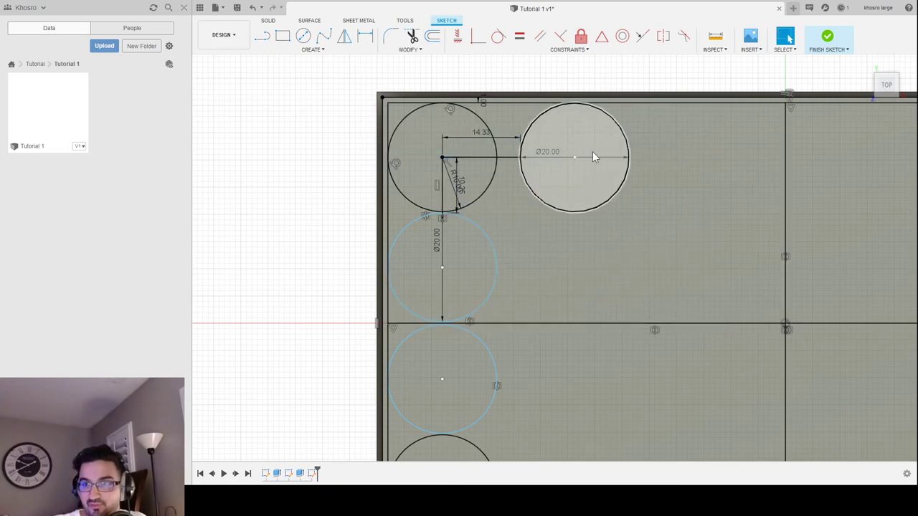
Step: Draw a 14.33 mm horizontal line from the second top-row circle's center and a 20 mm two-point circle extending from its end
left_click(263, 37)
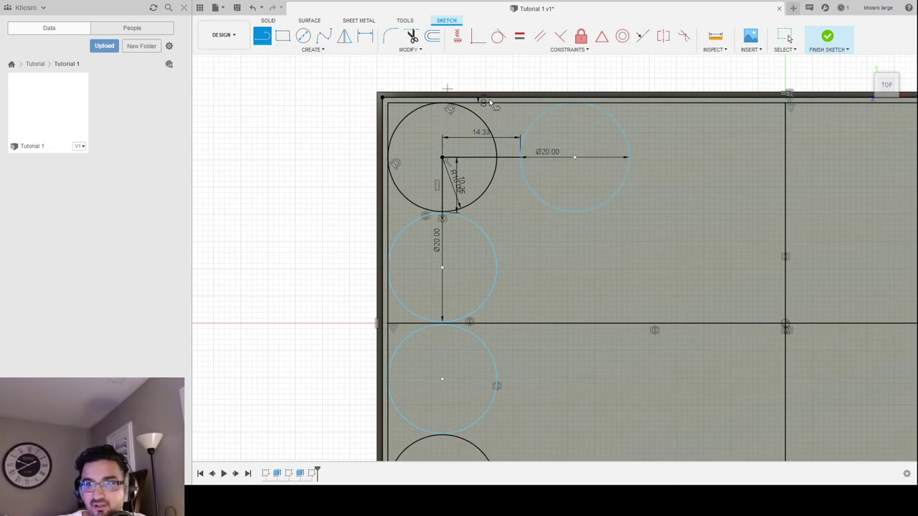
left_click(574, 157)
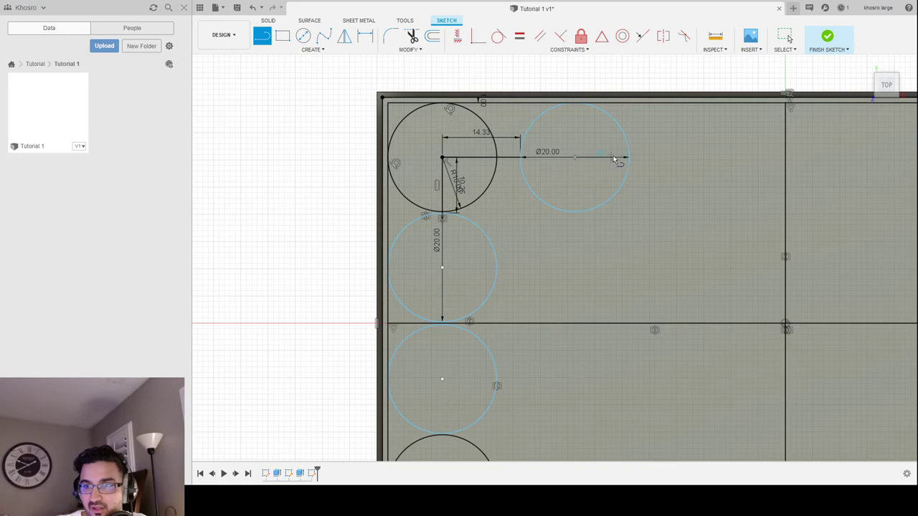
left_click(653, 157)
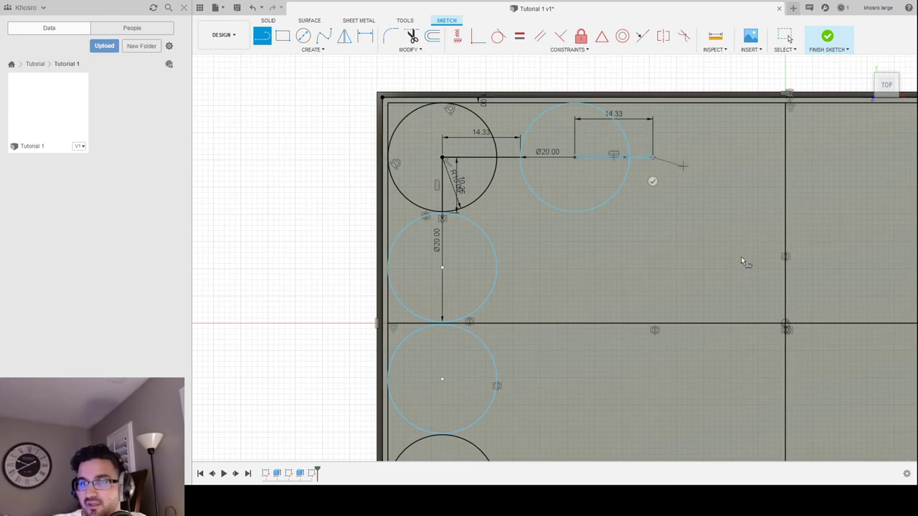
key("Escape")
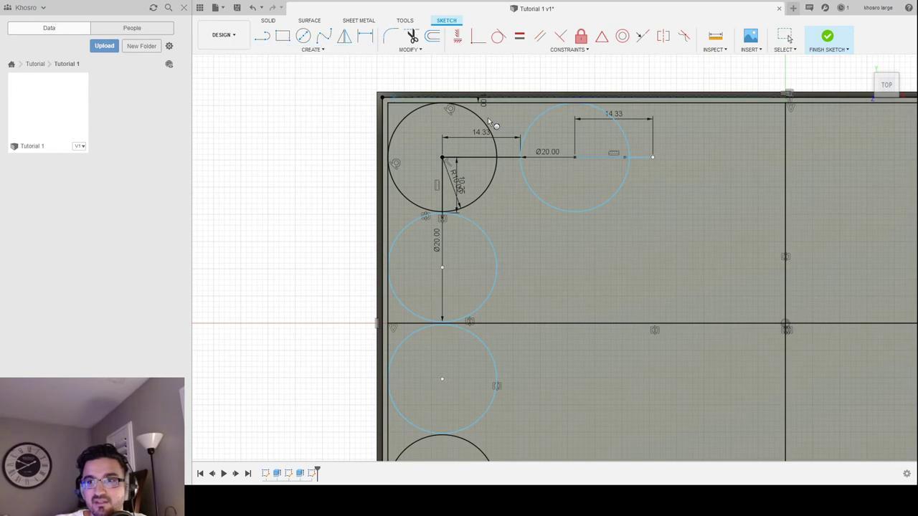
left_click(653, 156)
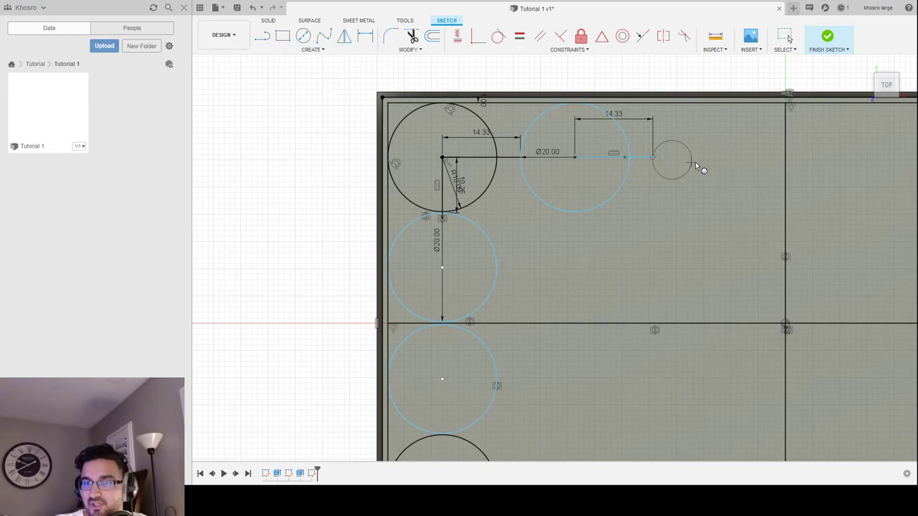
left_click(757, 159)
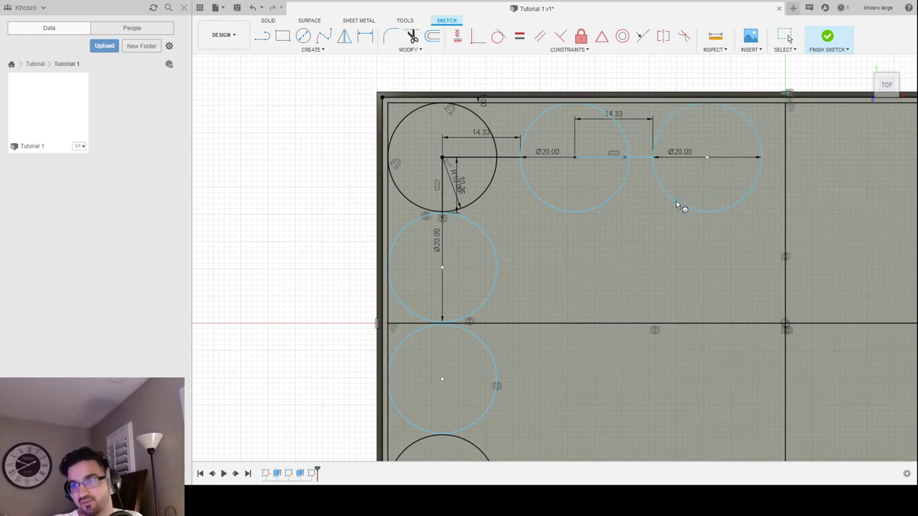
key("Escape")
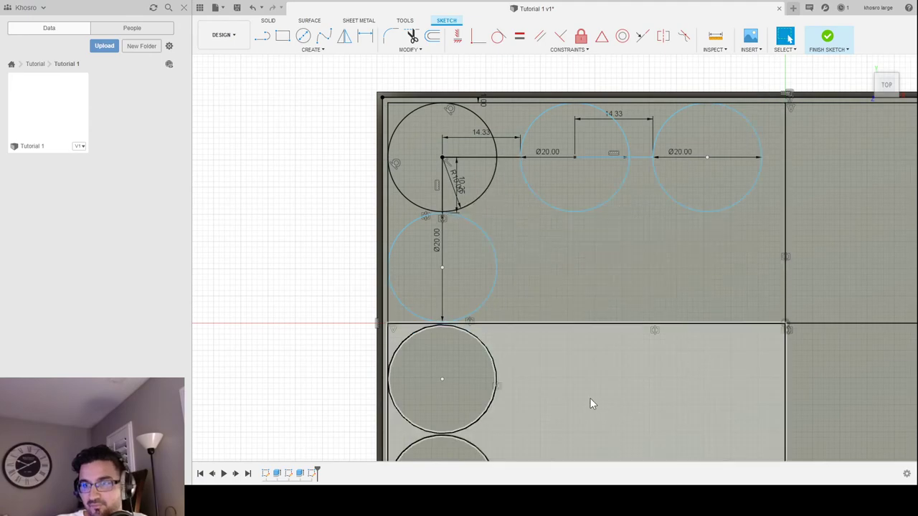
Step: Examine the circle layout on the plate from tilted and flat top views
scroll(673, 300, "up", 2)
scroll(673, 300, "down", 3)
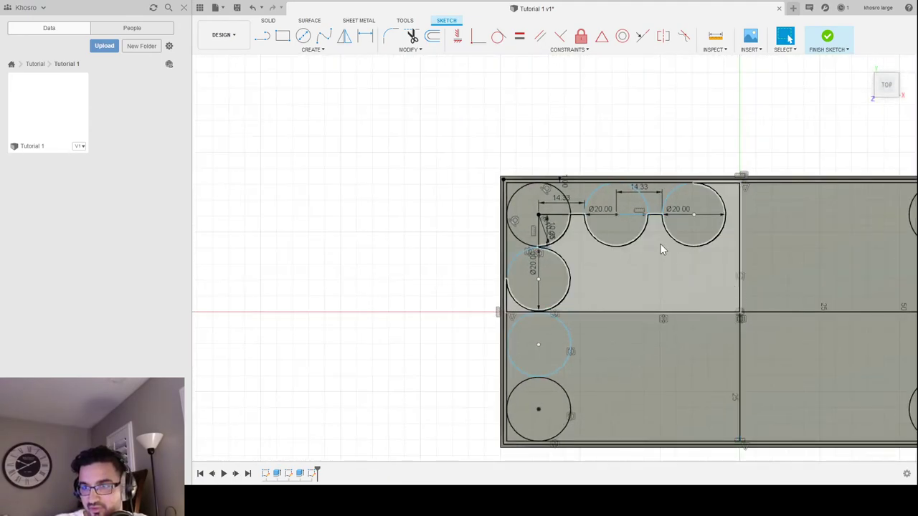
middle_click_drag(756, 303, 806, 321, "shift")
middle_click_drag(385, 281, 399, 262, "shift")
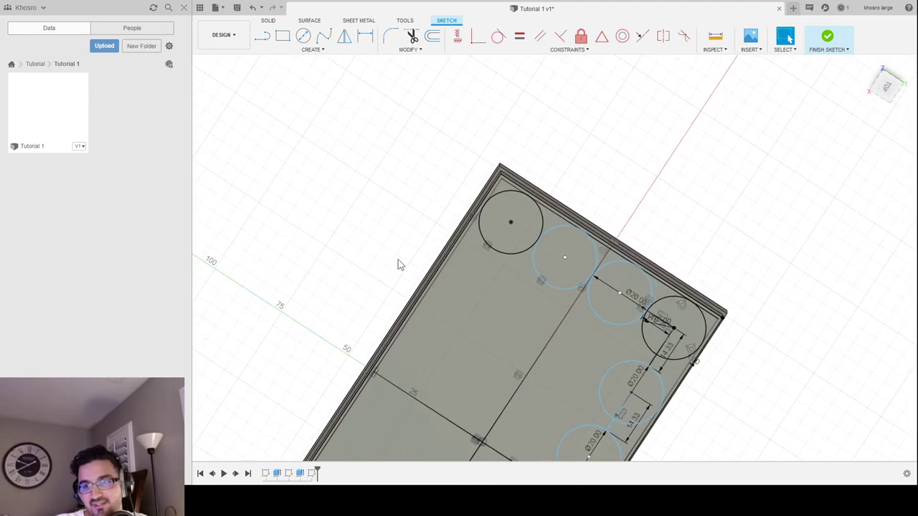
mouse_move(762, 236)
middle_mouse_down()
mouse_move(593, 130)
mouse_move(549, 365)
mouse_move(480, 365)
mouse_move(581, 332)
mouse_move(346, 334)
mouse_move(375, 349)
mouse_move(359, 370)
mouse_move(378, 361)
mouse_move(381, 346)
mouse_move(373, 349)
middle_mouse_up()
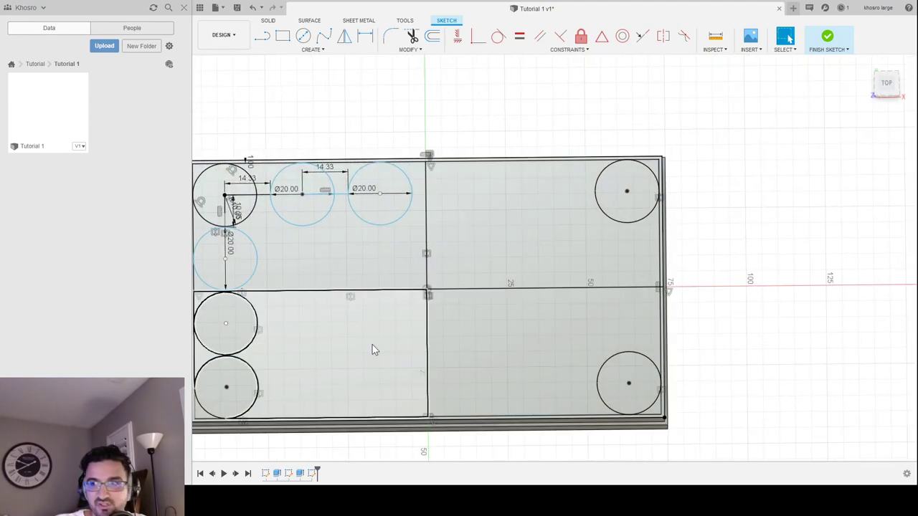
left_click(887, 83)
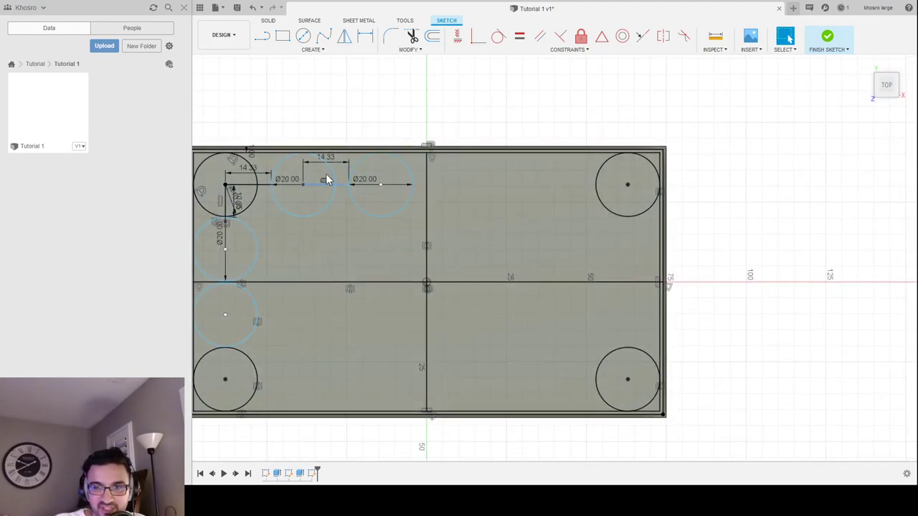
mouse_move(280, 224)
middle_mouse_down("shift")
mouse_move(291, 244)
mouse_move(259, 242)
mouse_move(412, 456)
mouse_move(393, 440)
mouse_move(387, 373)
middle_mouse_up("shift")
left_click(887, 84)
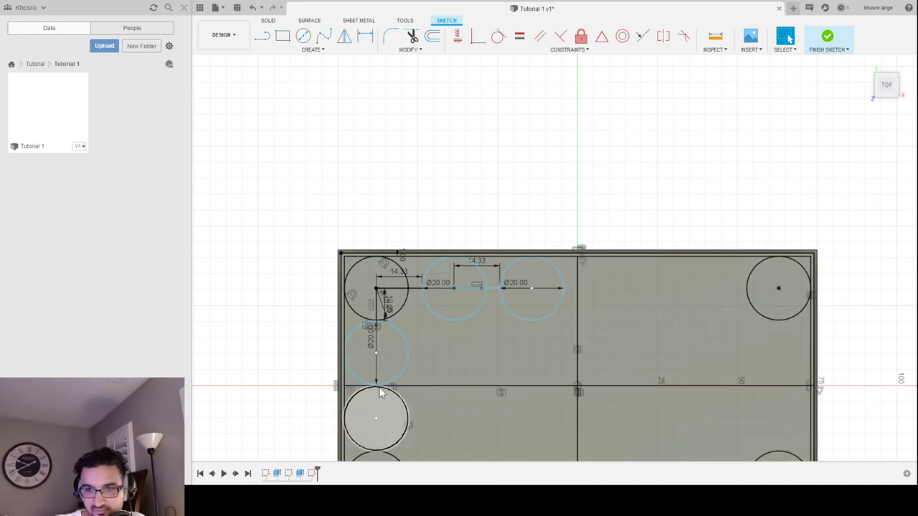
Step: Draw a 14.33 mm line parallel to the centerline from the second-row left circle's center, and a 20 mm two-point circle from its end
mouse_move(412, 223)
middle_mouse_down("shift")
mouse_move(421, 194)
mouse_move(416, 219)
mouse_move(573, 262)
middle_mouse_up("shift")
scroll(574, 261, "up", 4)
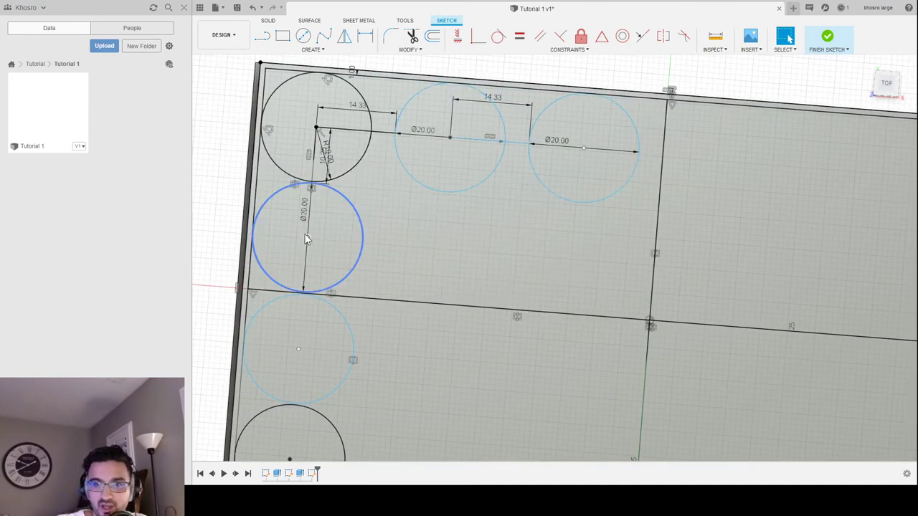
left_click(264, 40)
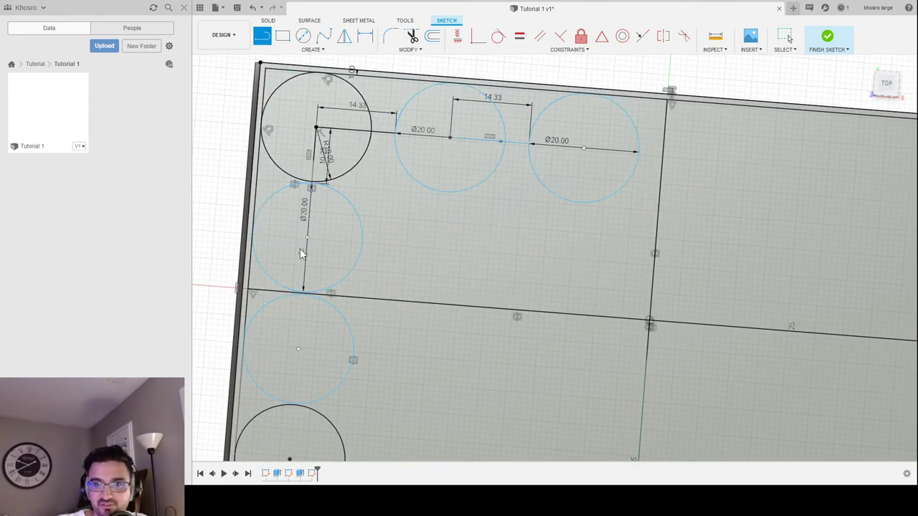
left_click(307, 237)
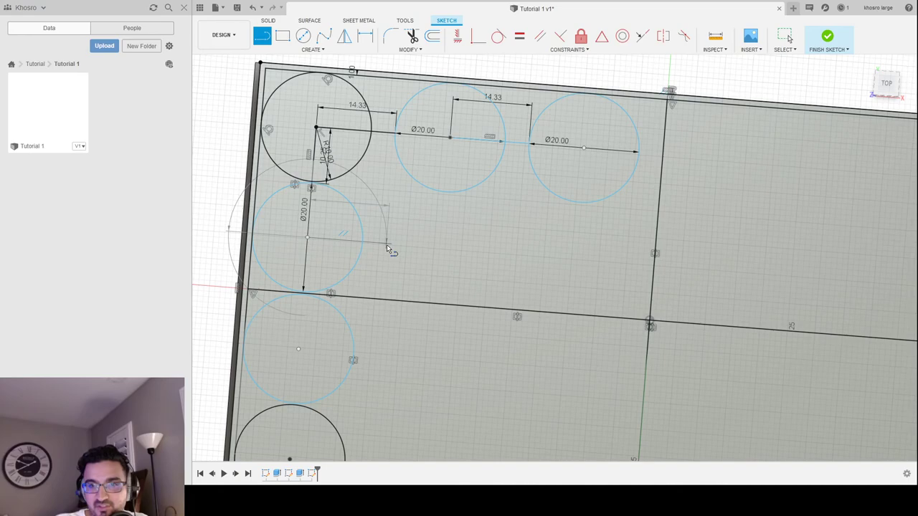
left_click(386, 249)
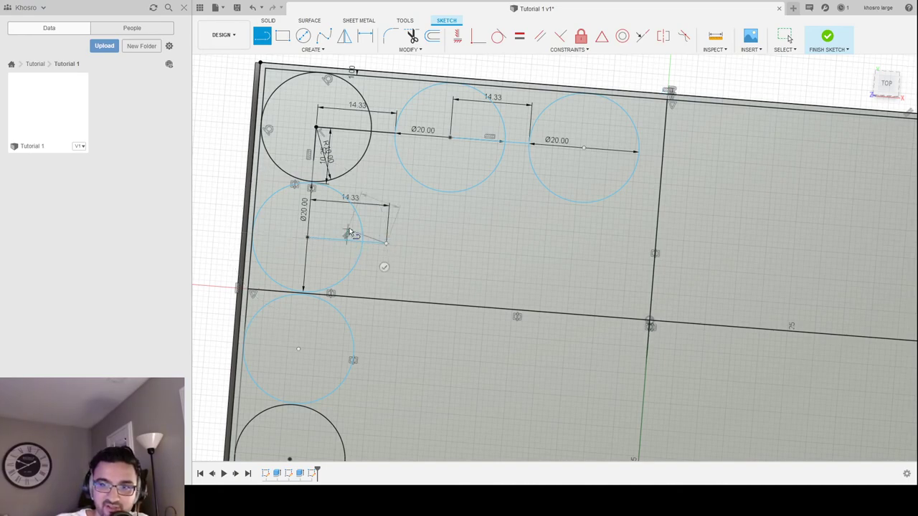
key("Escape")
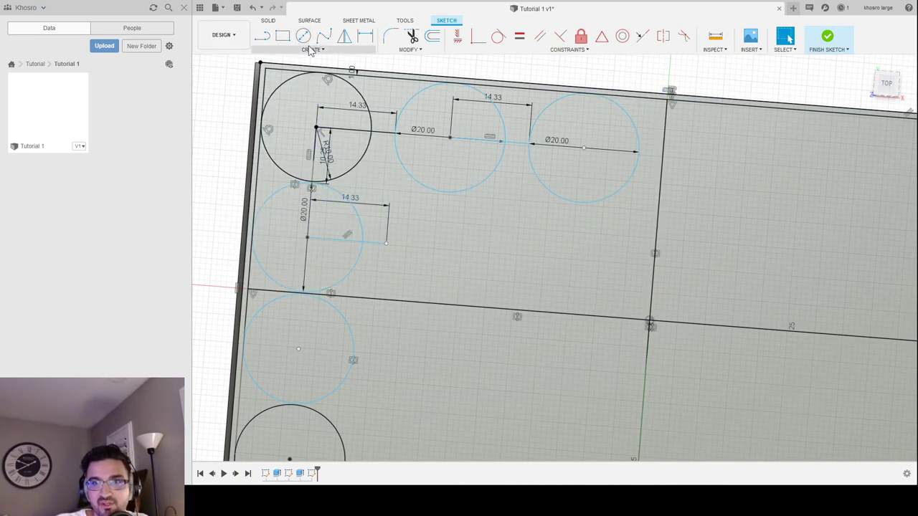
key("c")
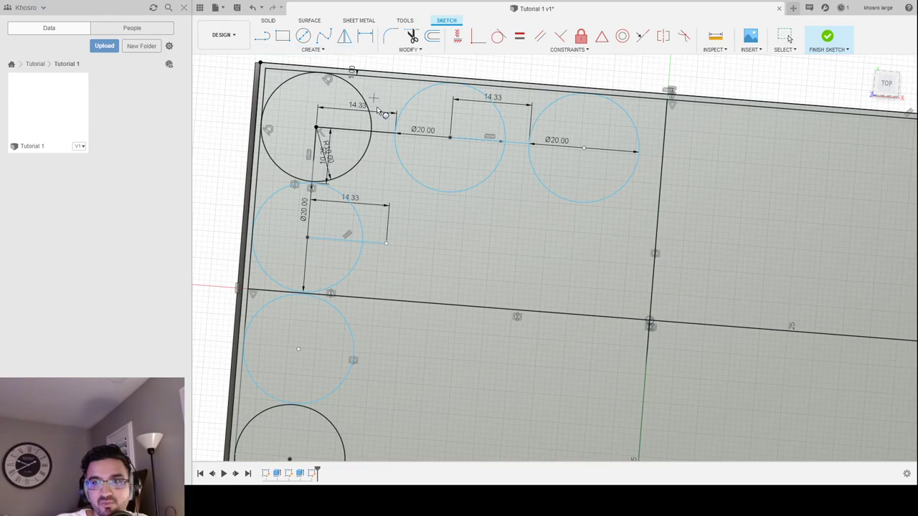
left_click(495, 249)
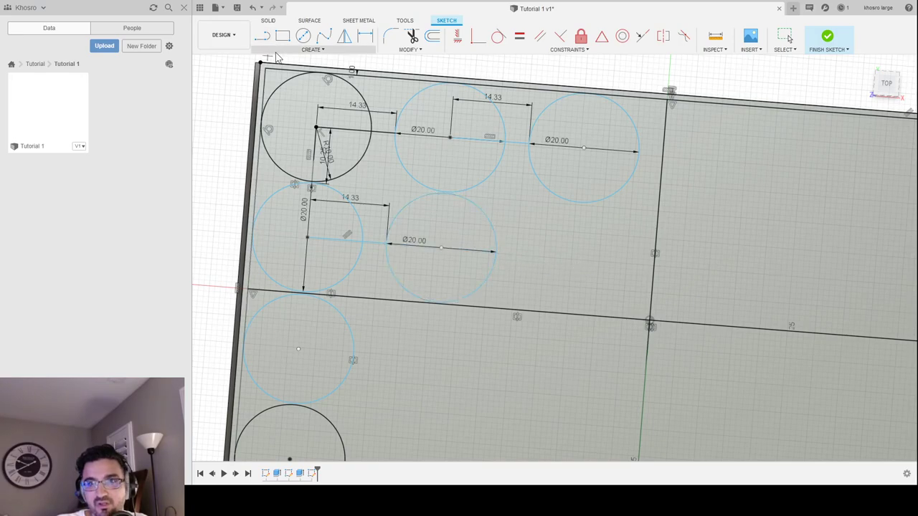
Step: Draw a 14.33 mm line from the second-row middle circle's center and a 20 mm two-point circle extending from its end
left_click(262, 35)
left_click(442, 248)
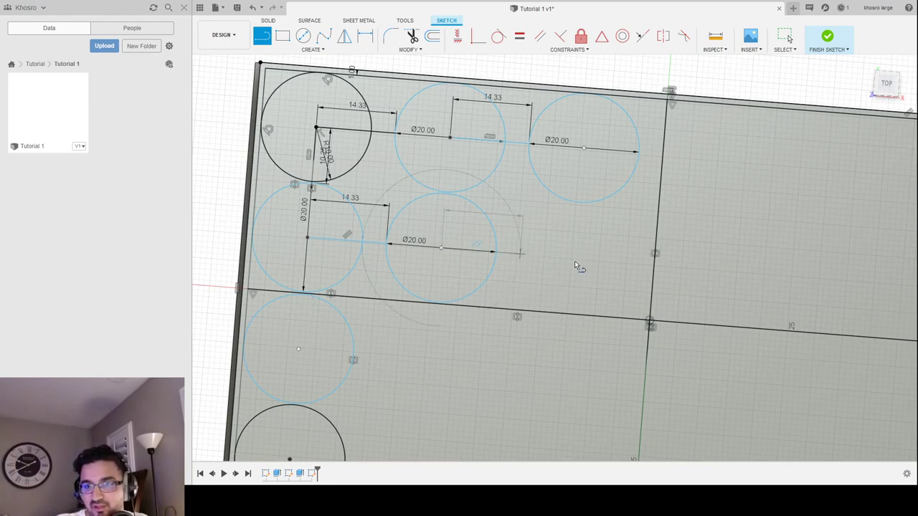
left_click(574, 264)
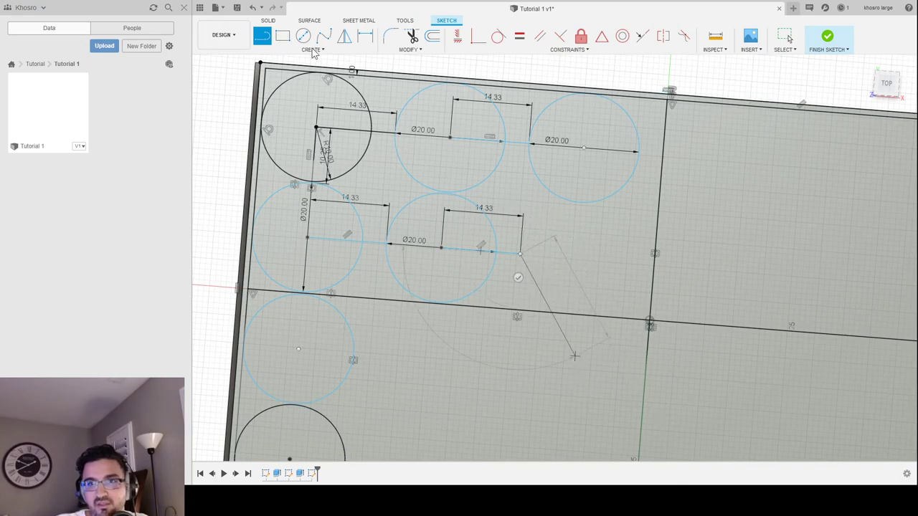
key("Escape")
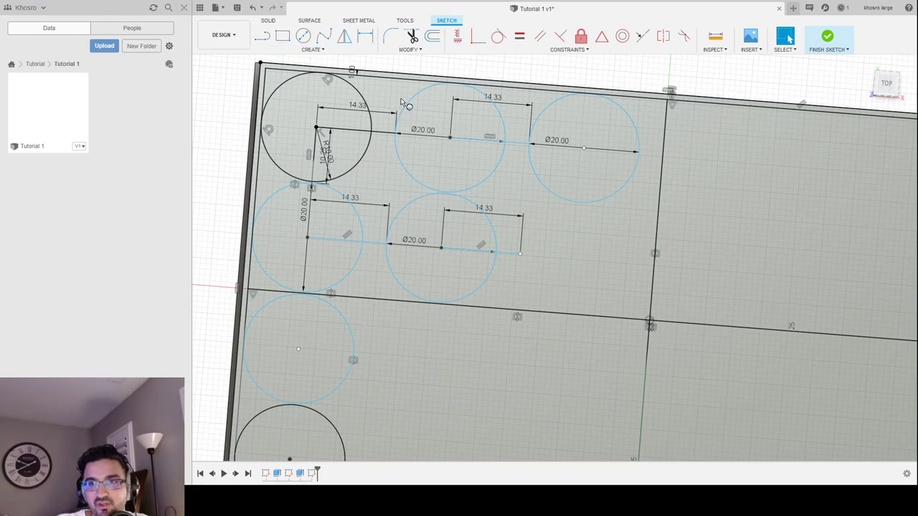
left_click(520, 254)
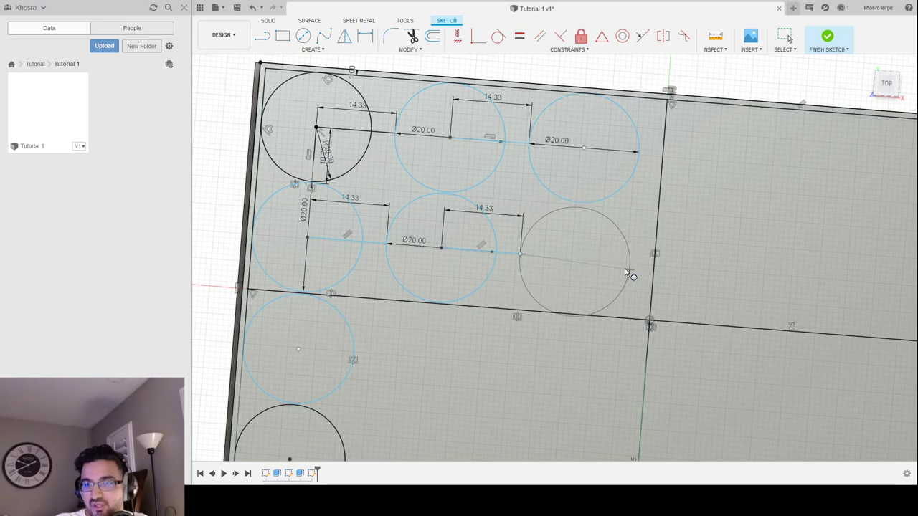
left_click(629, 262)
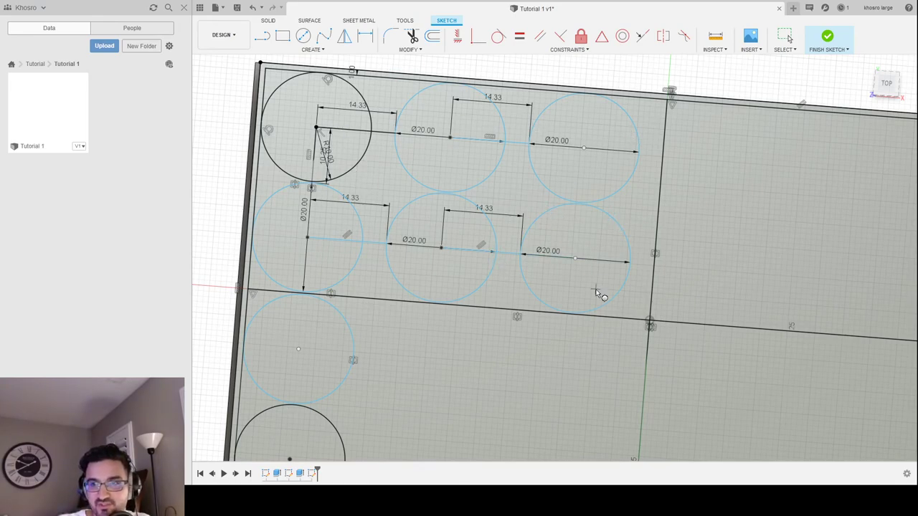
Step: Mirror the six 20 mm circles in the plate's upper-left quarter across the horizontal centerline
left_click(331, 52)
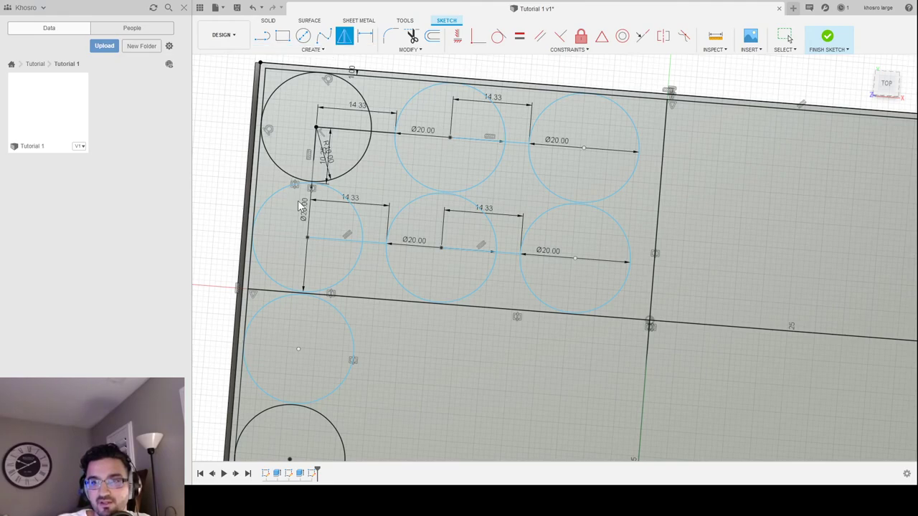
left_click(360, 167)
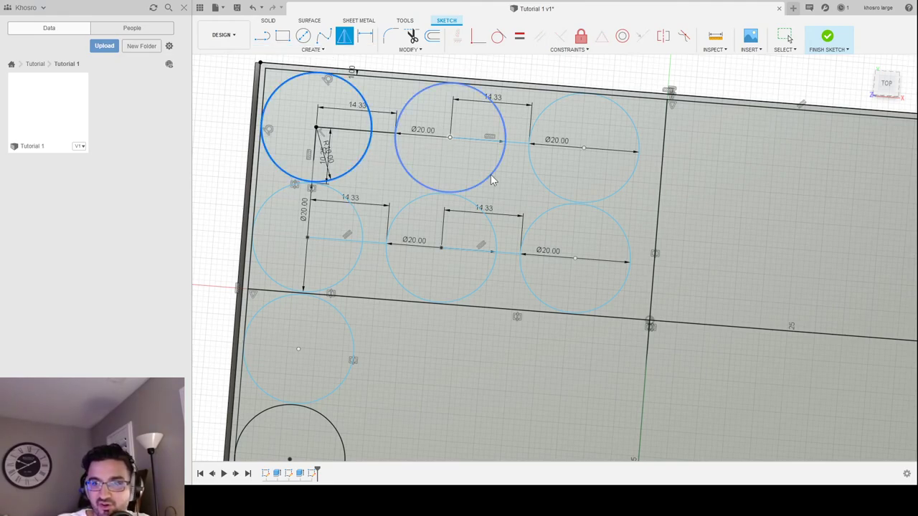
left_click(490, 171)
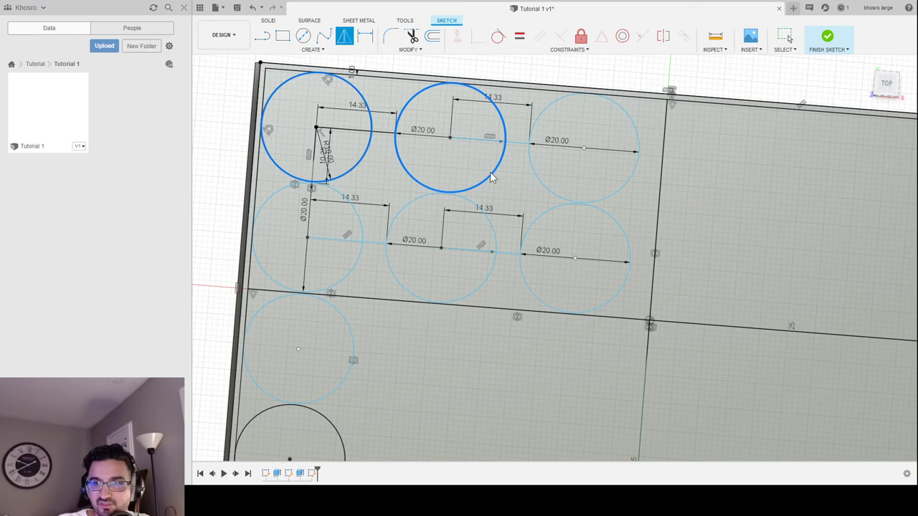
left_click(547, 185)
left_click(360, 258)
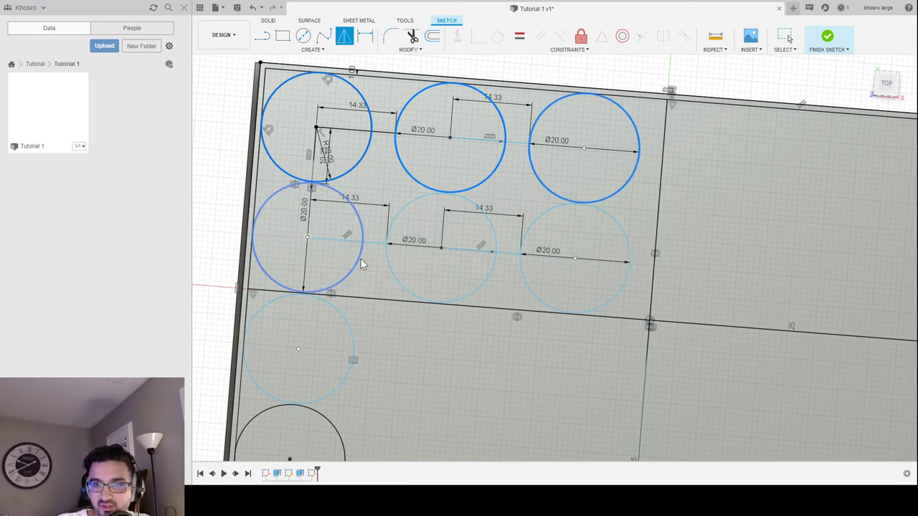
left_click(398, 278)
left_click(527, 296)
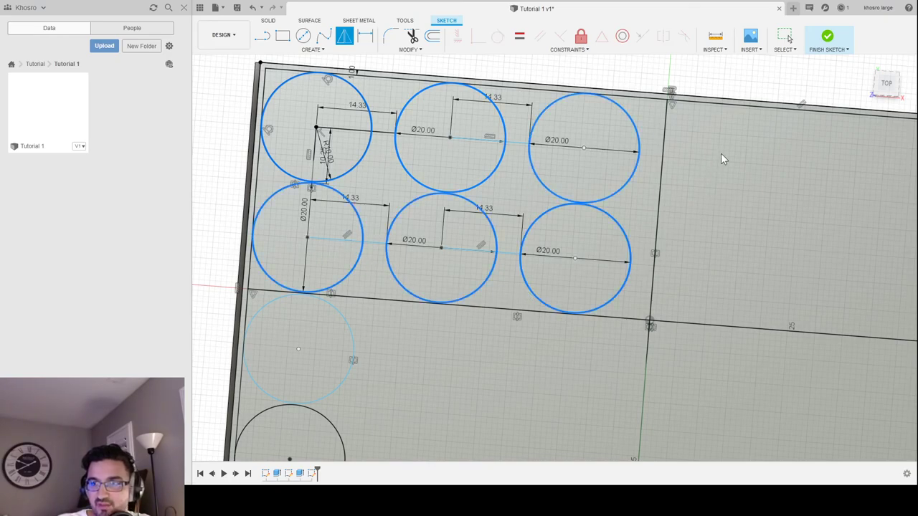
left_click(500, 307)
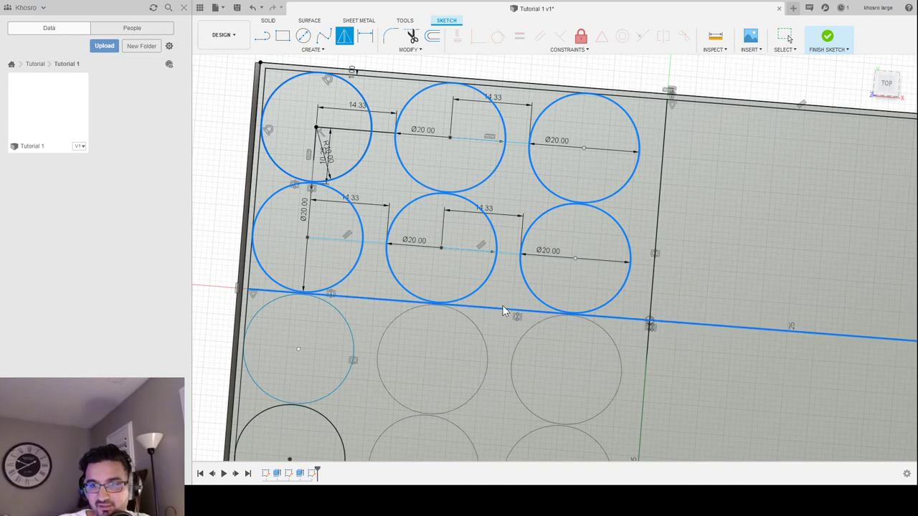
scroll(502, 305, "up", 1)
scroll(483, 345, "down", 5)
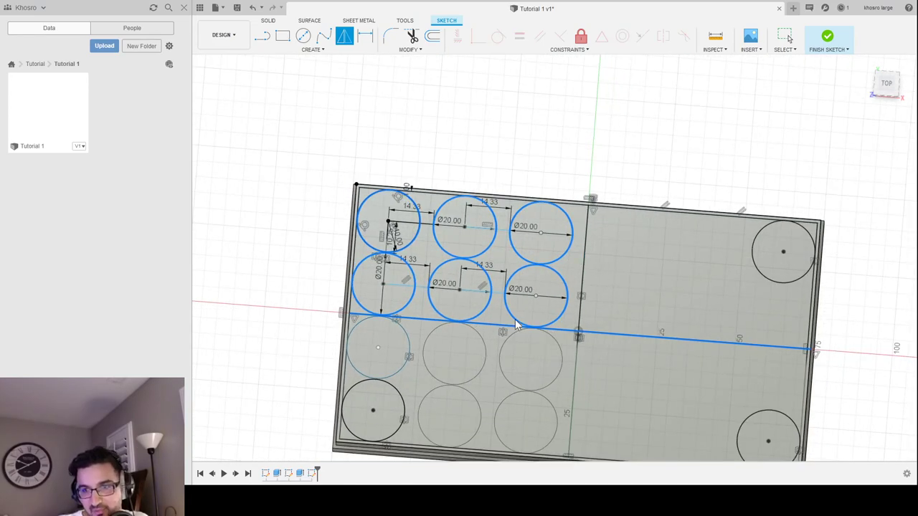
key("Return")
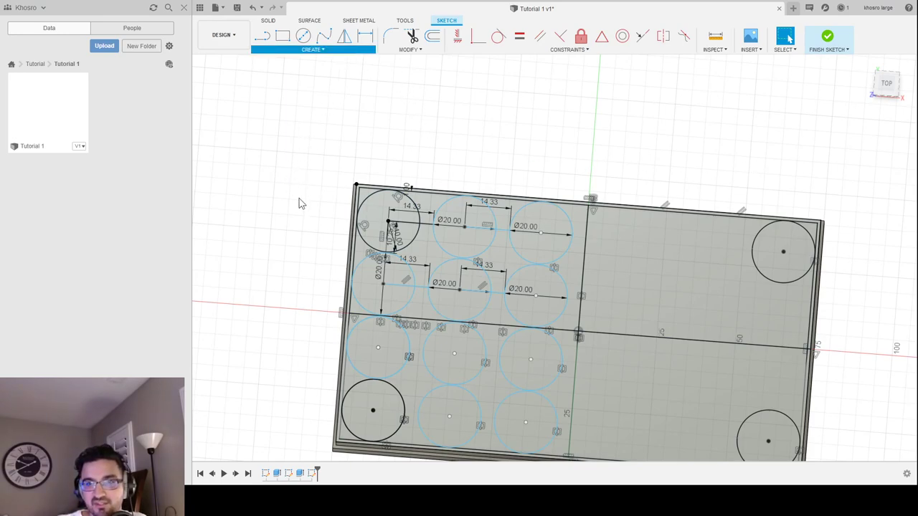
Step: Mirror all twelve circles on the plate's left half across the vertical centerline
key("Return")
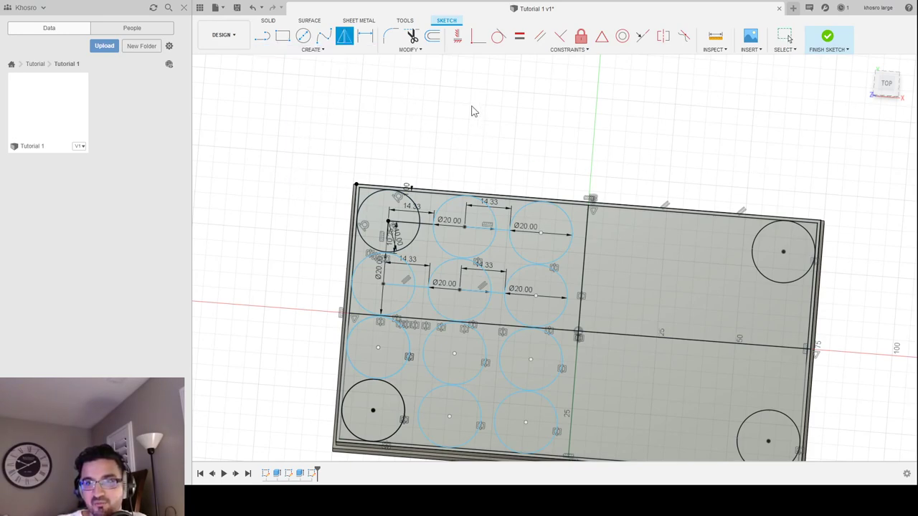
left_click(403, 251)
left_click(452, 256)
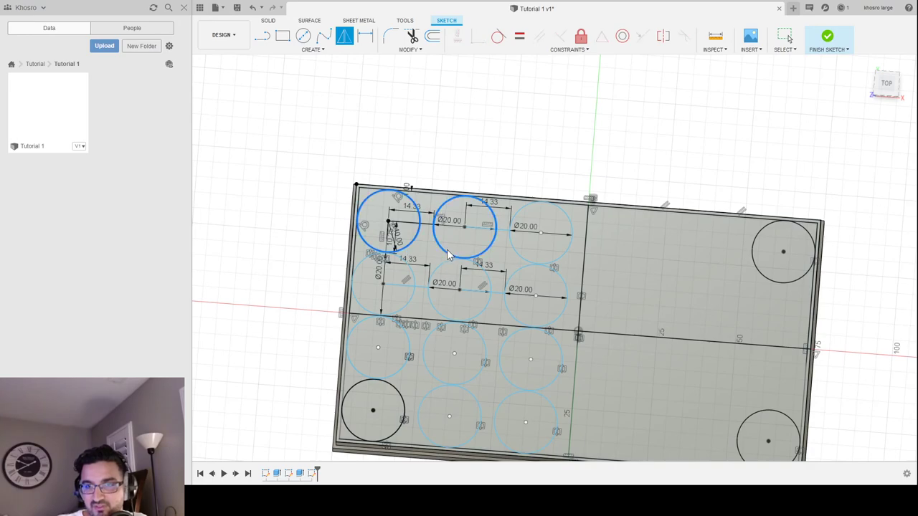
left_click(526, 262)
left_click(524, 265)
left_click(487, 289)
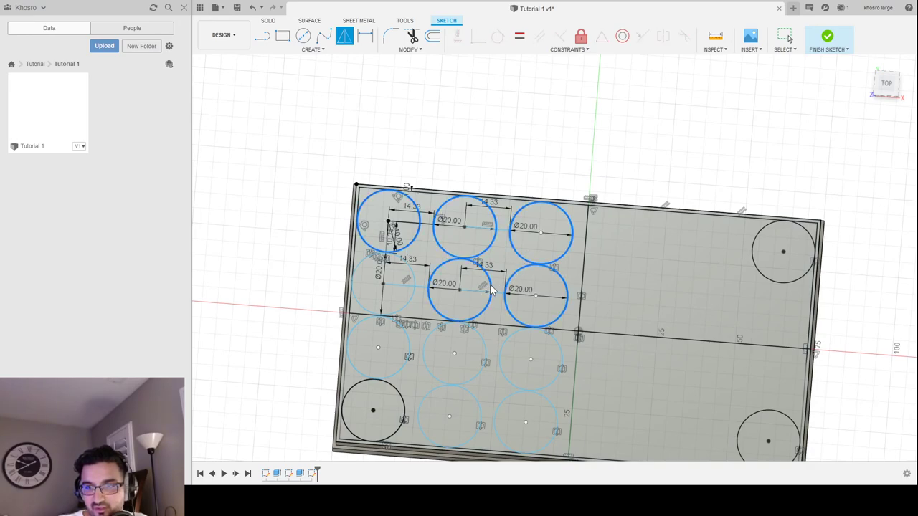
left_click(416, 289)
left_click(405, 332)
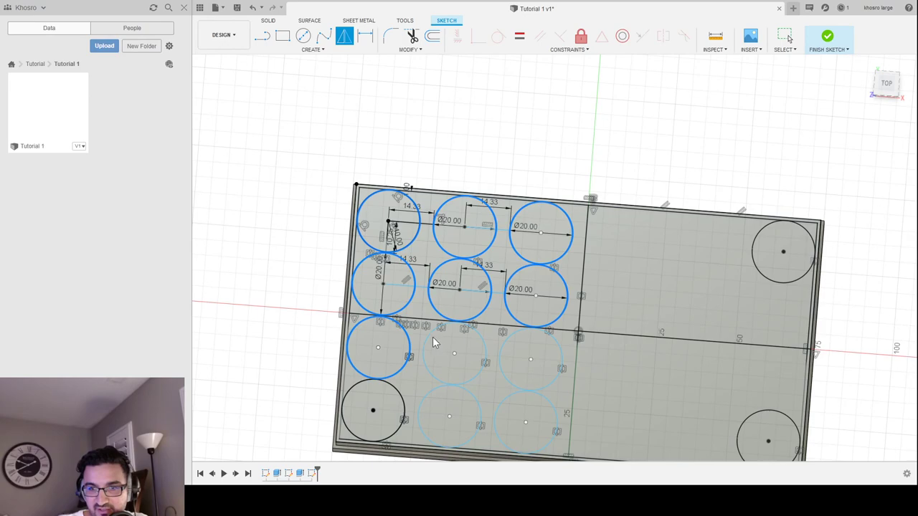
left_click(436, 342)
left_click(504, 359)
left_click(502, 415)
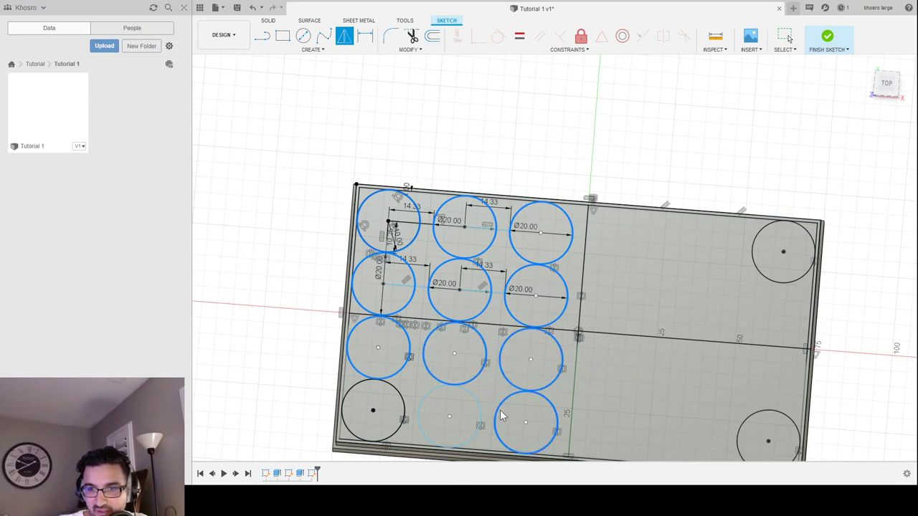
left_click(477, 410)
left_click(403, 402)
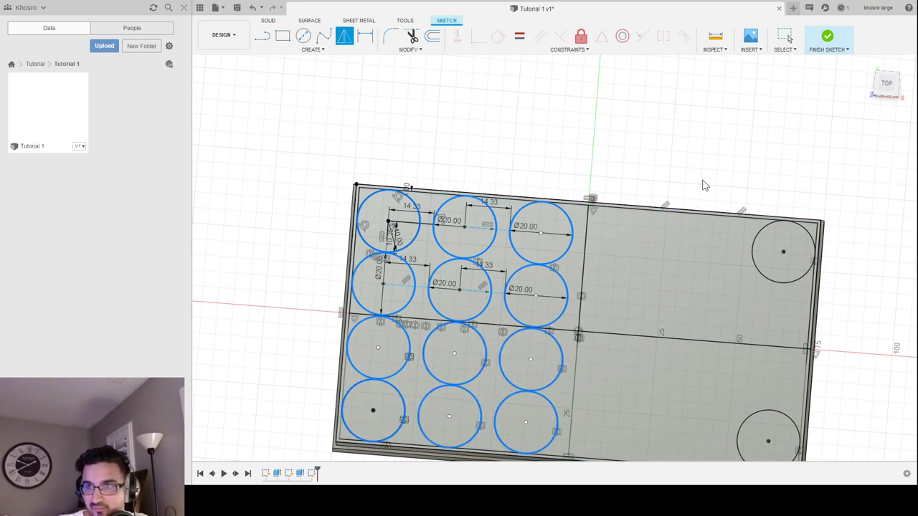
left_click(584, 275)
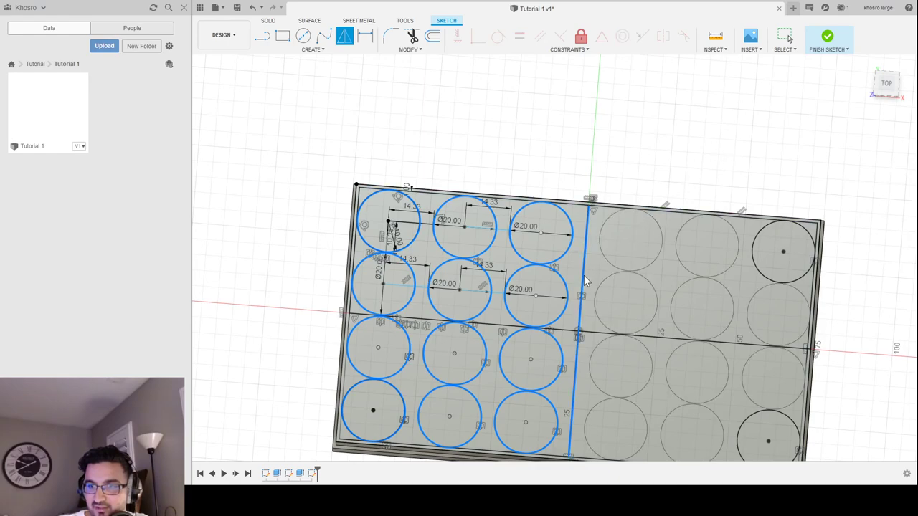
key("Return")
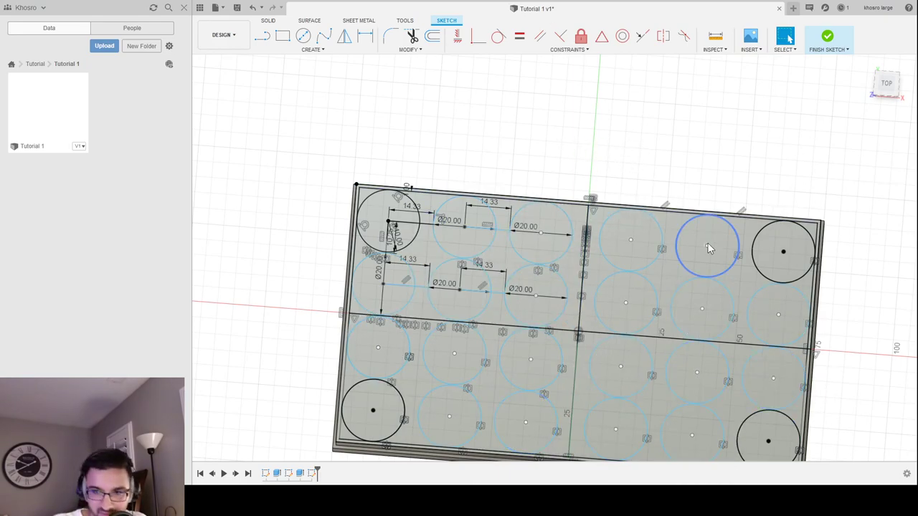
Step: Check the complete circle grid on the plate and finish the sketch
middle_click_drag(581, 172, 590, 177, "shift")
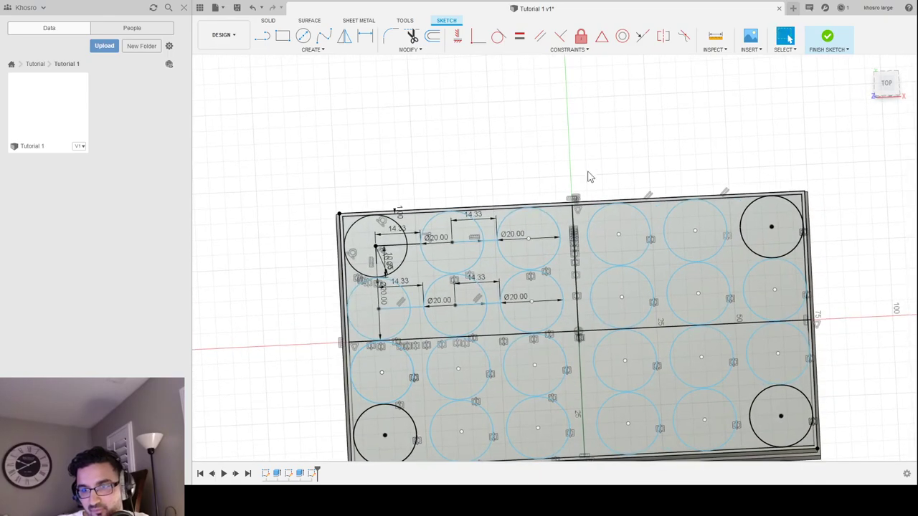
mouse_move(301, 352)
middle_mouse_down()
mouse_move(258, 293)
mouse_move(284, 293)
middle_mouse_up()
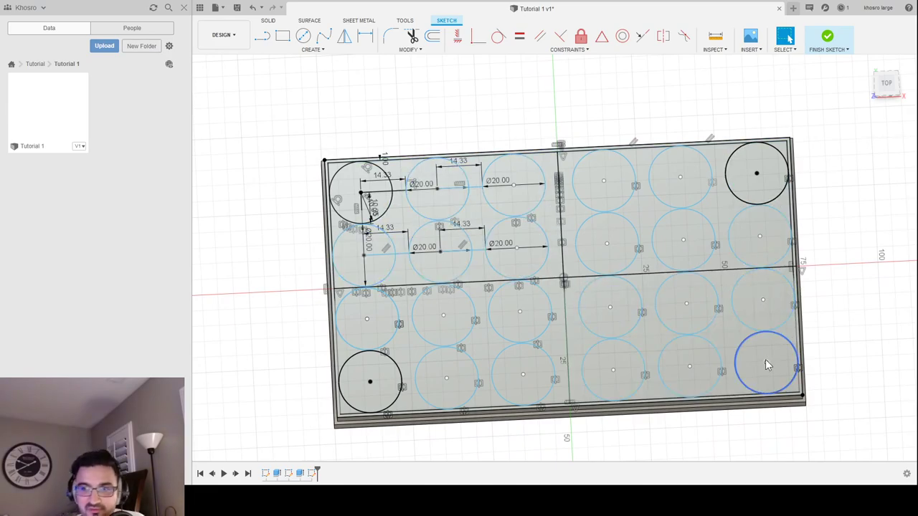
left_click(380, 396)
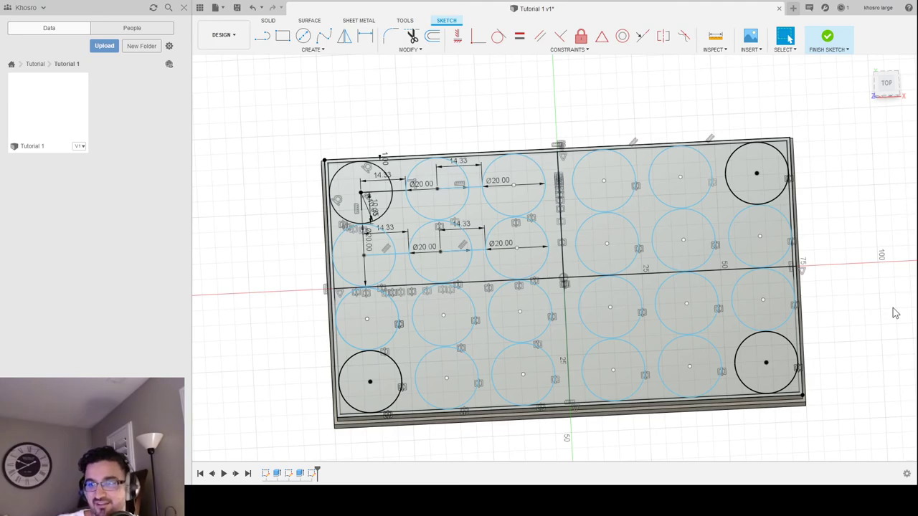
key("Escape")
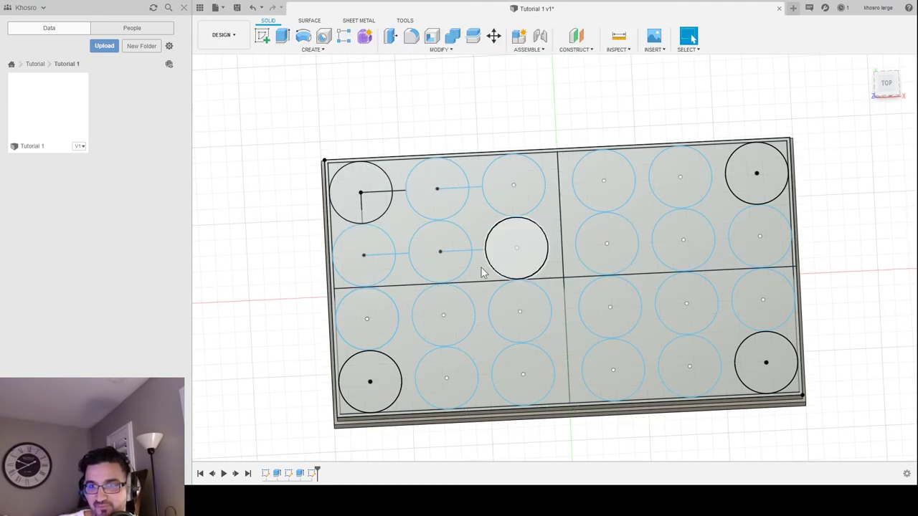
Step: Select all 24 circle profiles on the plate's top face, including both regions of the divided upper-left circle
left_click(369, 385)
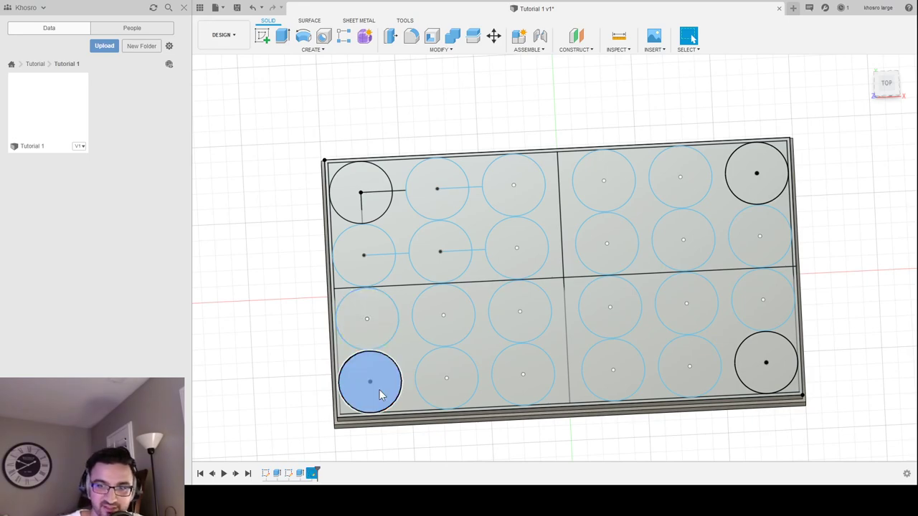
left_click(369, 321, "shift")
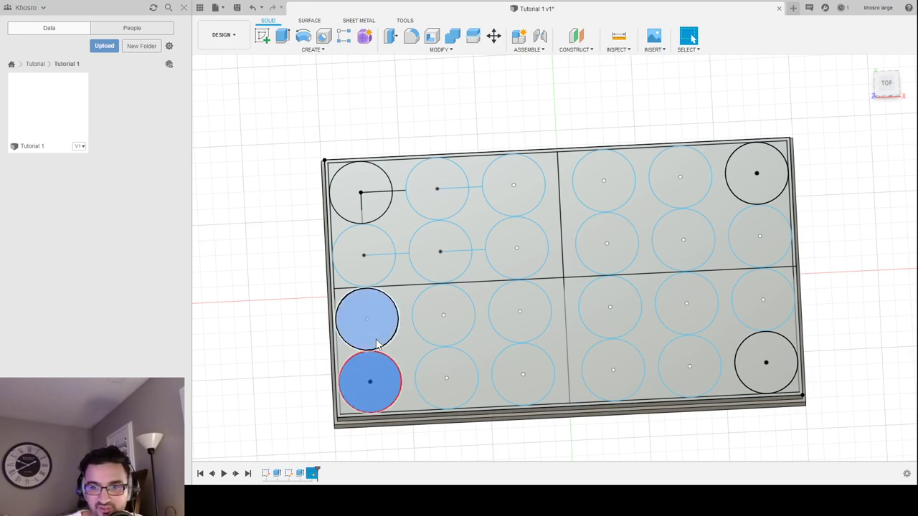
left_click(376, 255, "shift")
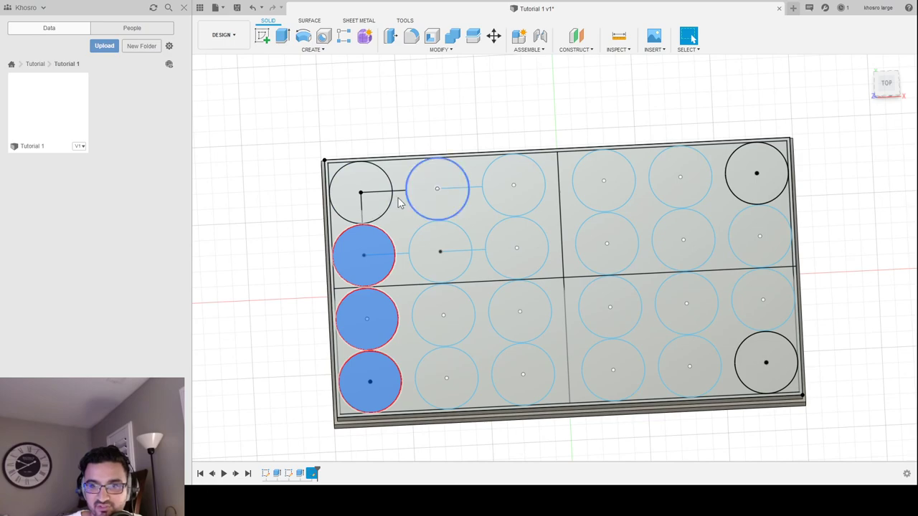
left_click(348, 187, "shift")
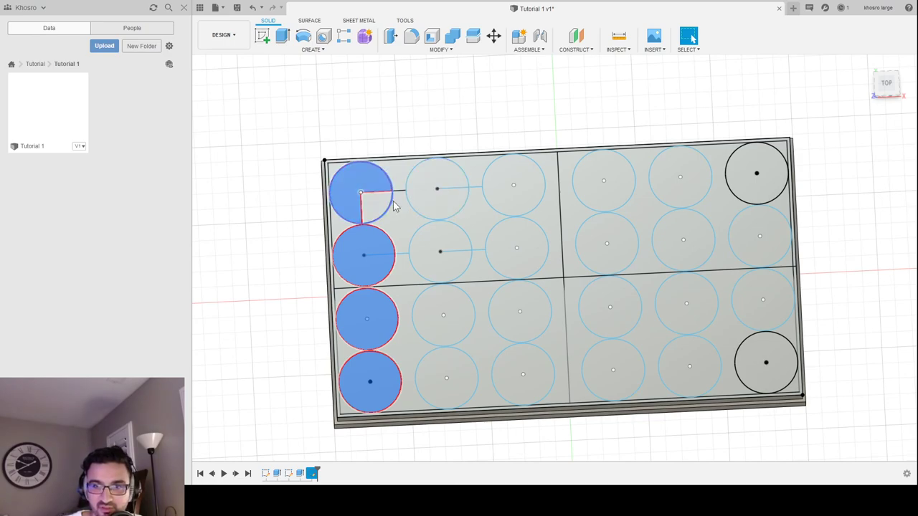
left_click(426, 198, "shift")
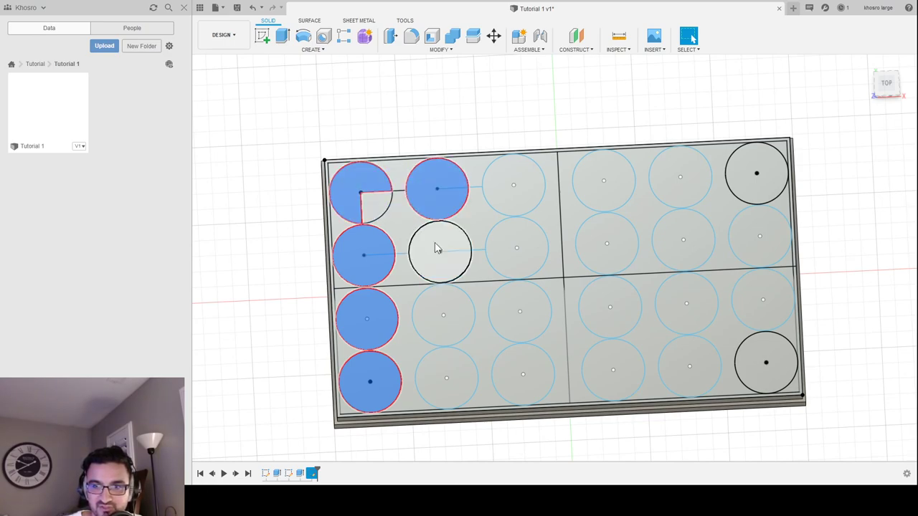
left_click(420, 262, "shift")
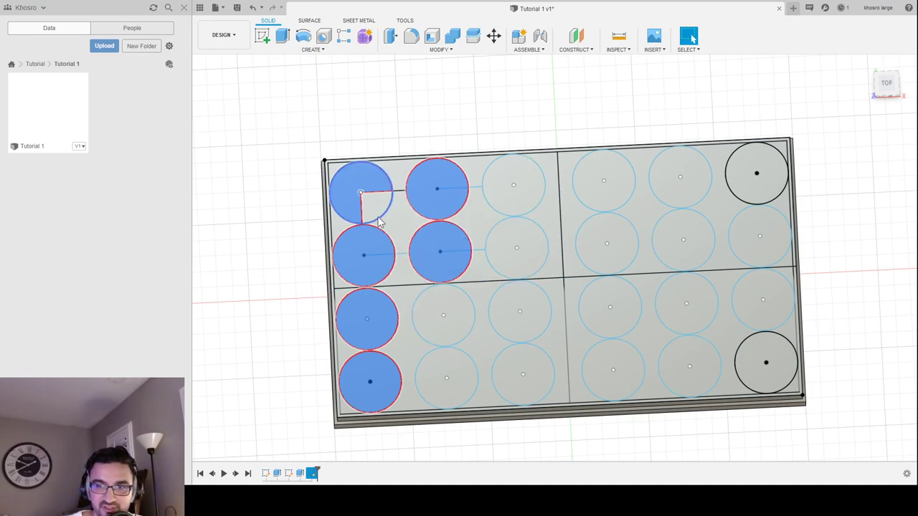
left_click(378, 200, "shift")
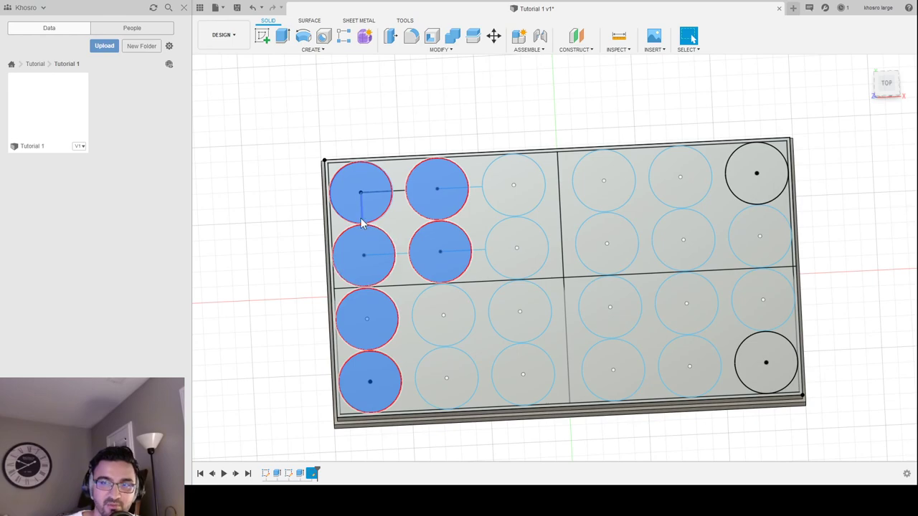
left_click(451, 321)
left_click(463, 369)
left_click(539, 391)
left_click(536, 308)
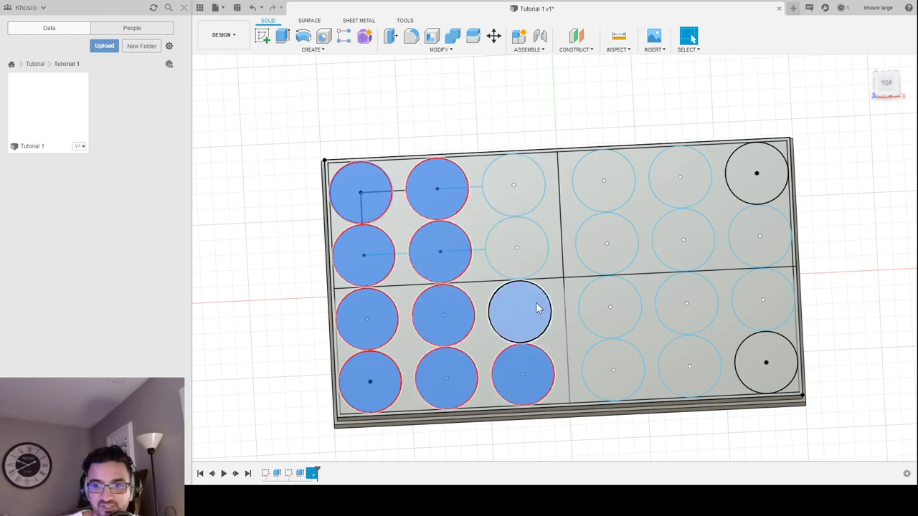
left_click(516, 247)
left_click(513, 185)
left_click(606, 188)
left_click(615, 239)
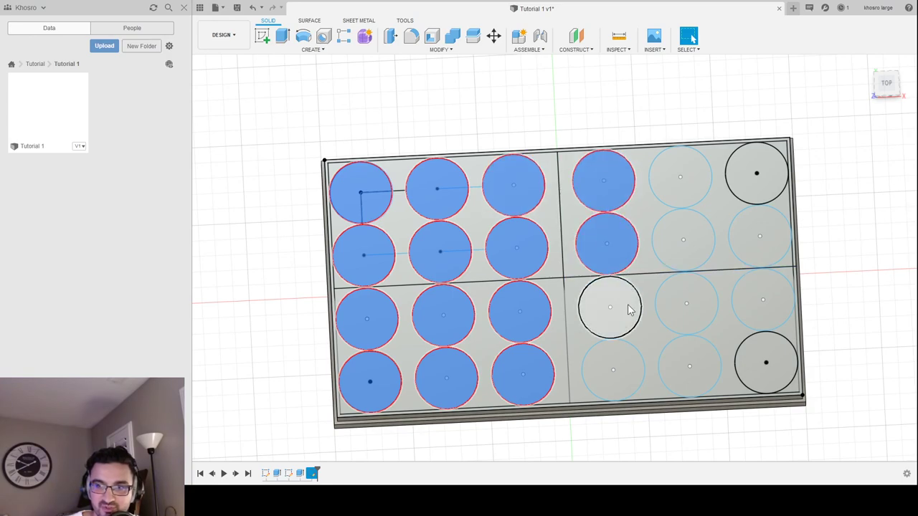
left_click(628, 310)
left_click(635, 373)
left_click(689, 364)
left_click(695, 304)
left_click(682, 239)
left_click(694, 186)
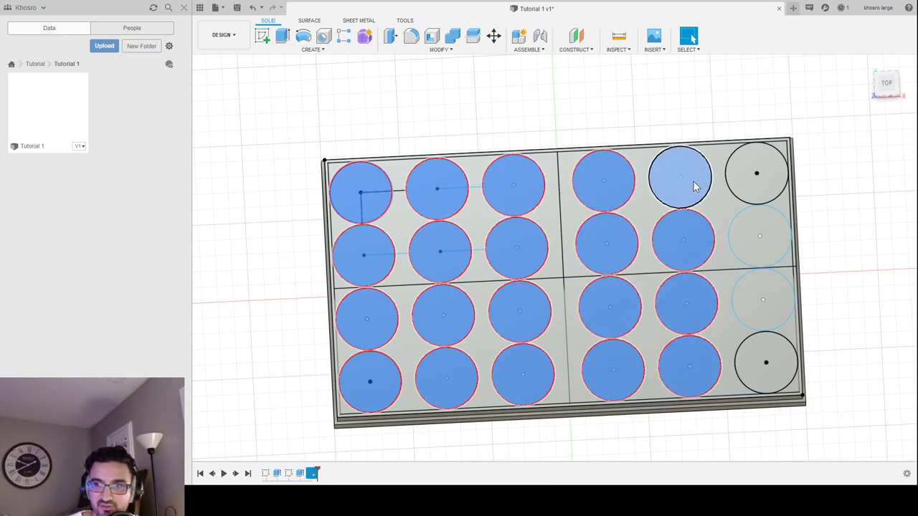
left_click(762, 172)
left_click(773, 262)
left_click(779, 309)
left_click(784, 354)
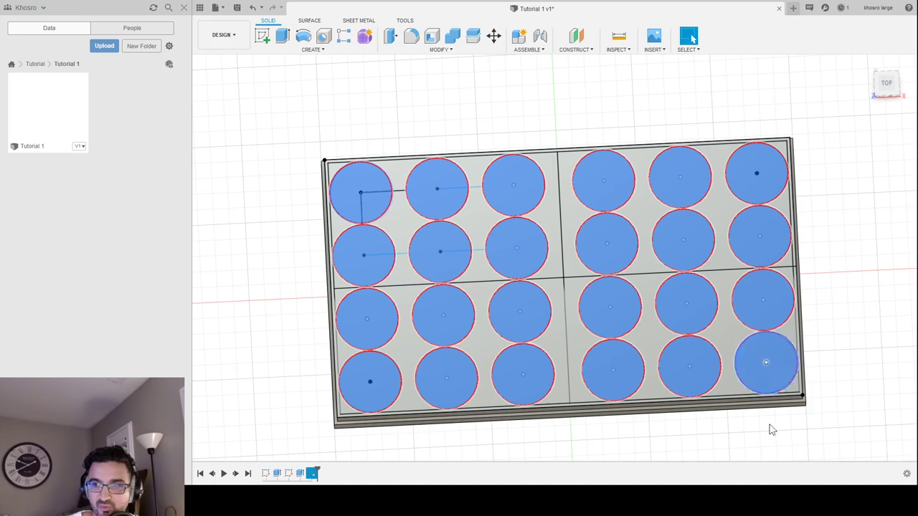
Step: Extrude the 24 selected circle profiles downward as a cut, making blind round pockets in the plate's top face
left_click(491, 242)
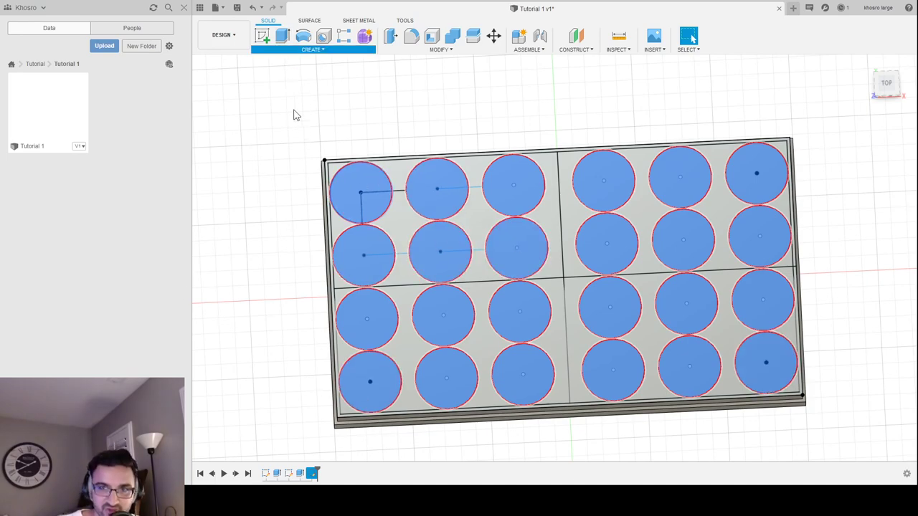
left_click(755, 176)
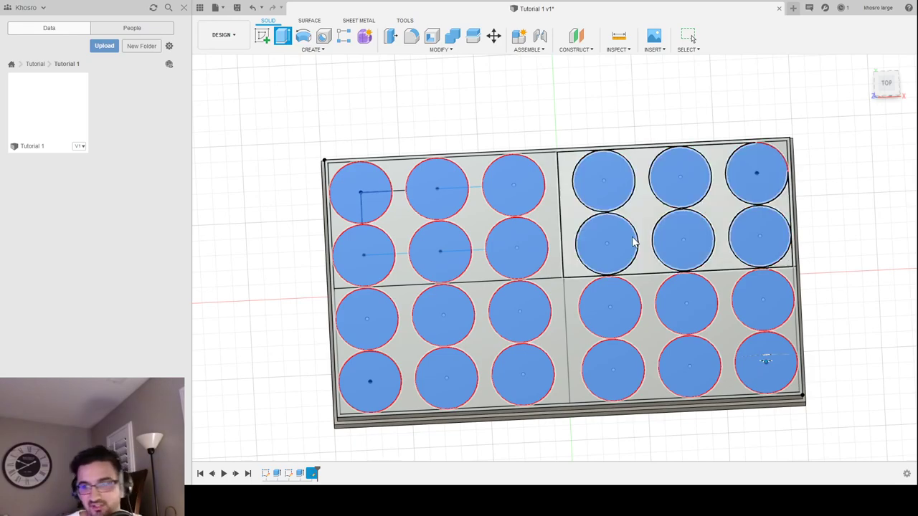
left_click(680, 380)
middle_click_drag(680, 380, 606, 318)
middle_click_drag(713, 373, 598, 323, "shift")
key("e")
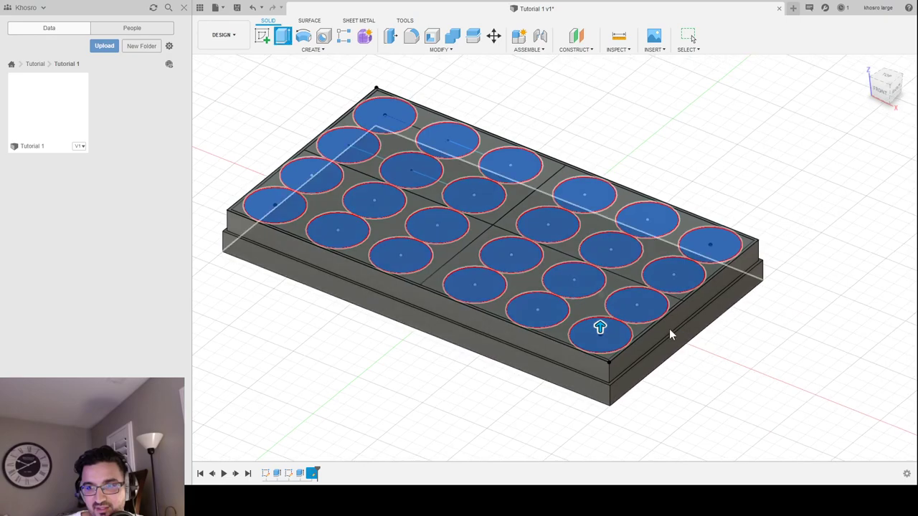
left_click_drag(600, 326, 600, 348)
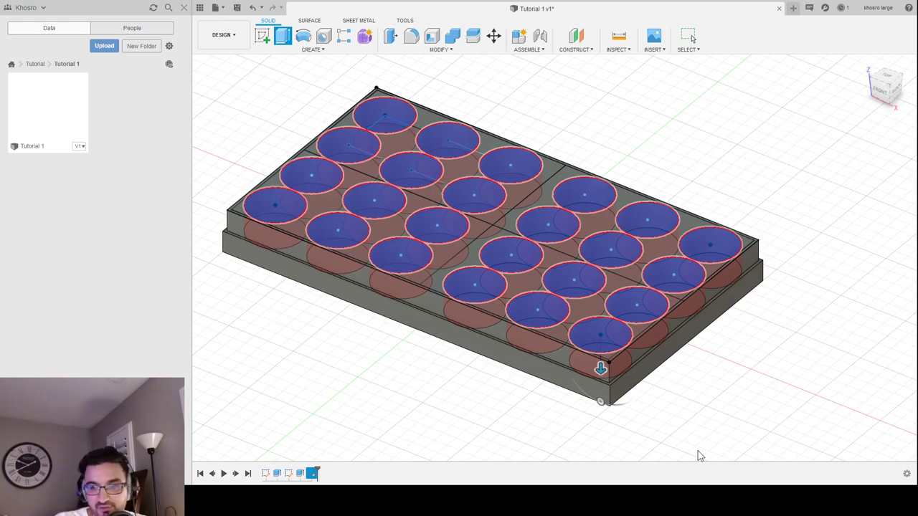
type("10")
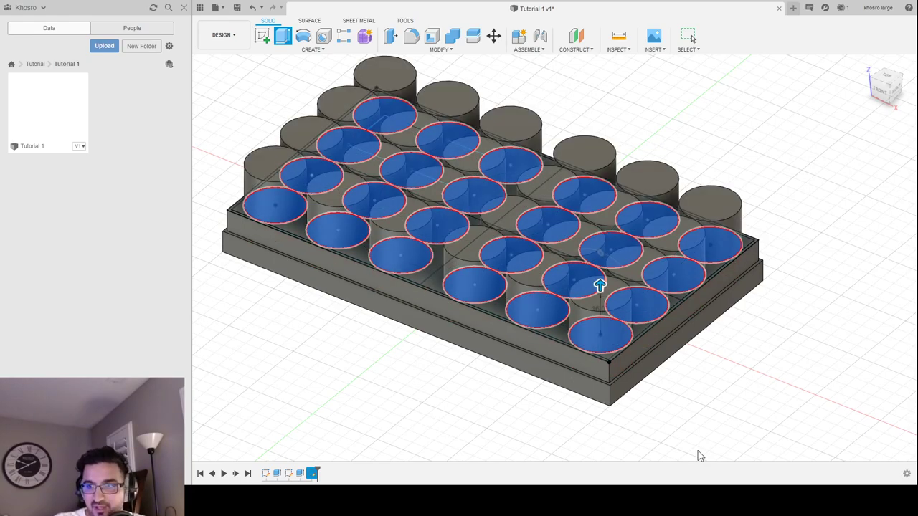
type("-10")
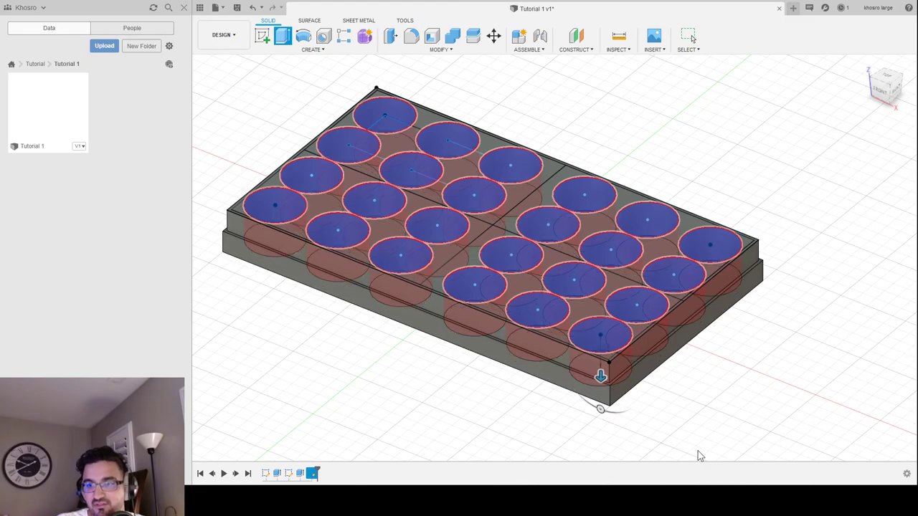
key("Return")
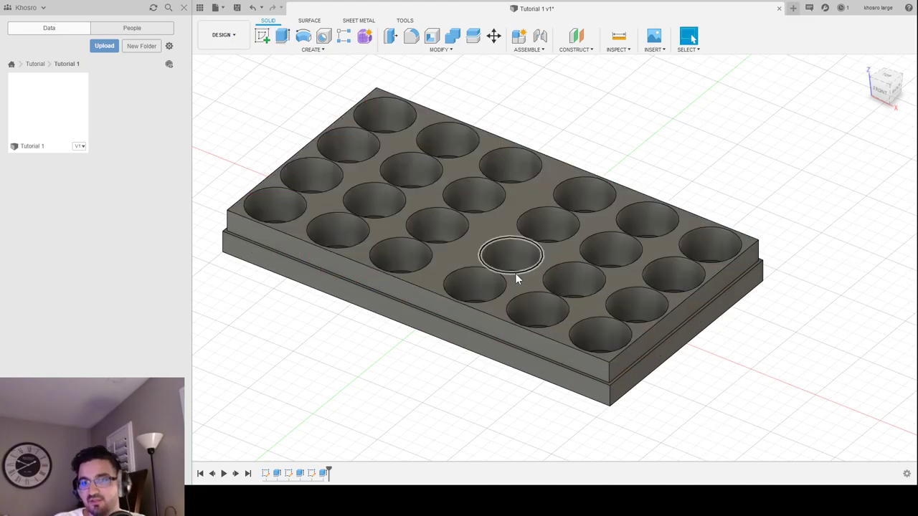
Step: Inspect the pocket grid and the plate's stepped edge from directly above and from a tilted front view
middle_click_drag(393, 318, 363, 357, "shift")
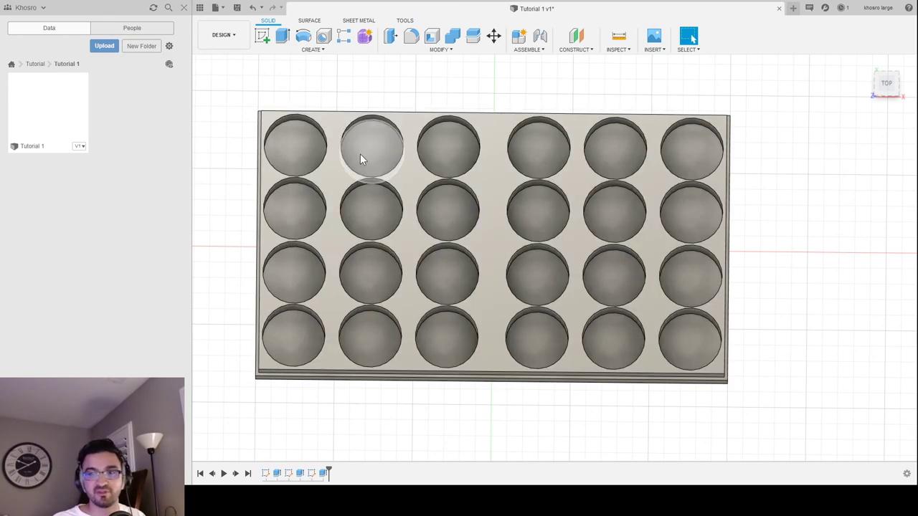
scroll(374, 161, "up", 6)
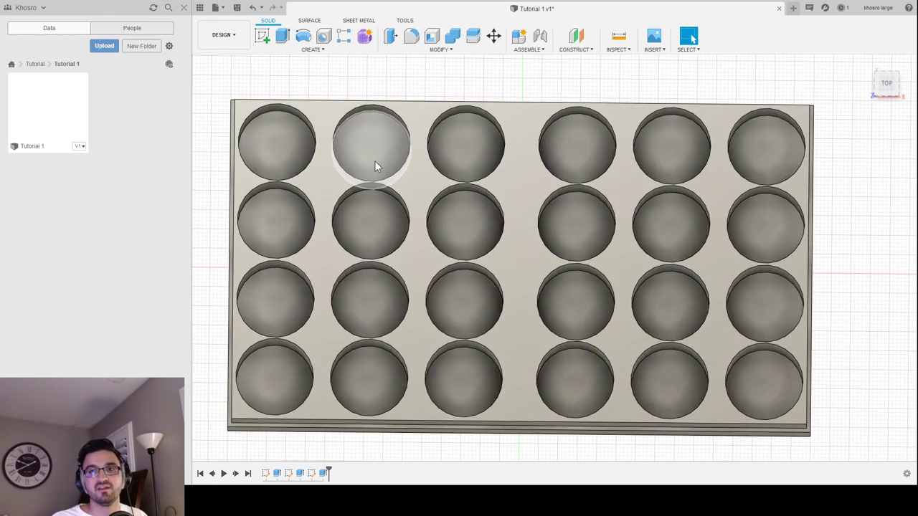
scroll(426, 229, "down", 5)
scroll(480, 271, "down", 2)
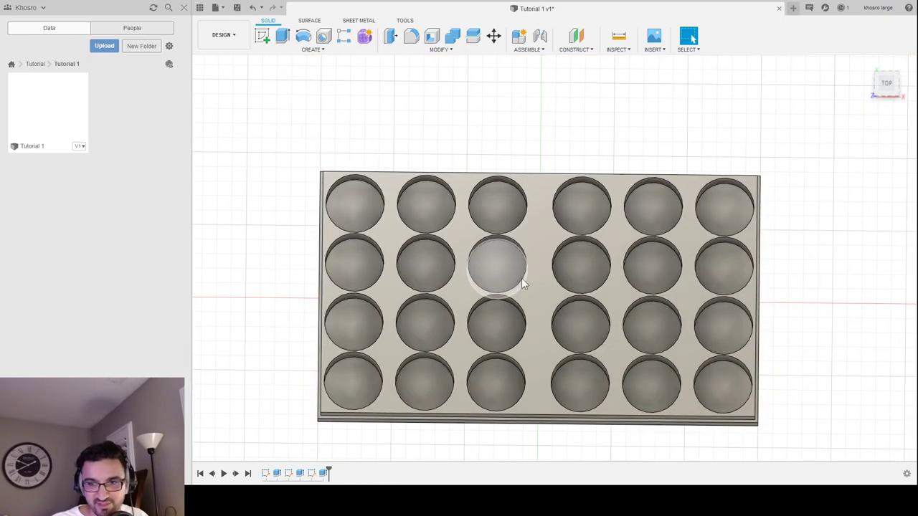
middle_click_drag(565, 374, 537, 336, "shift")
scroll(586, 313, "down", 2)
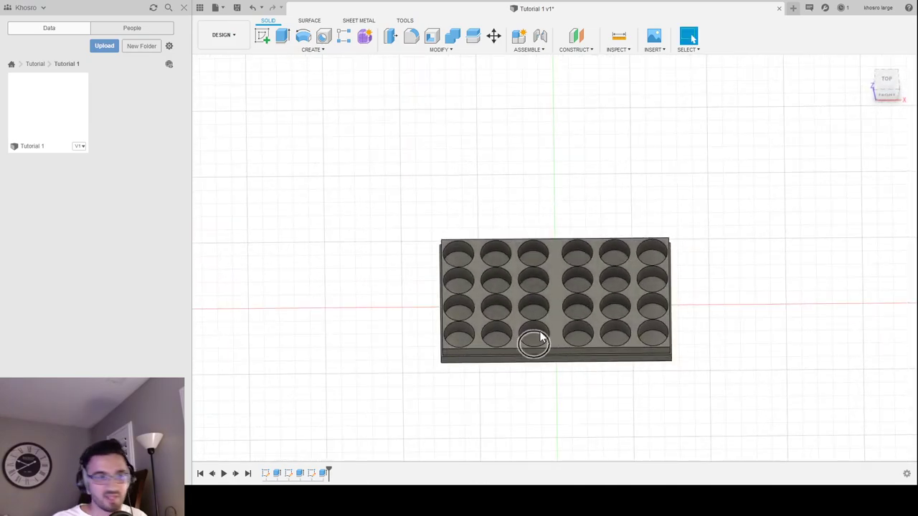